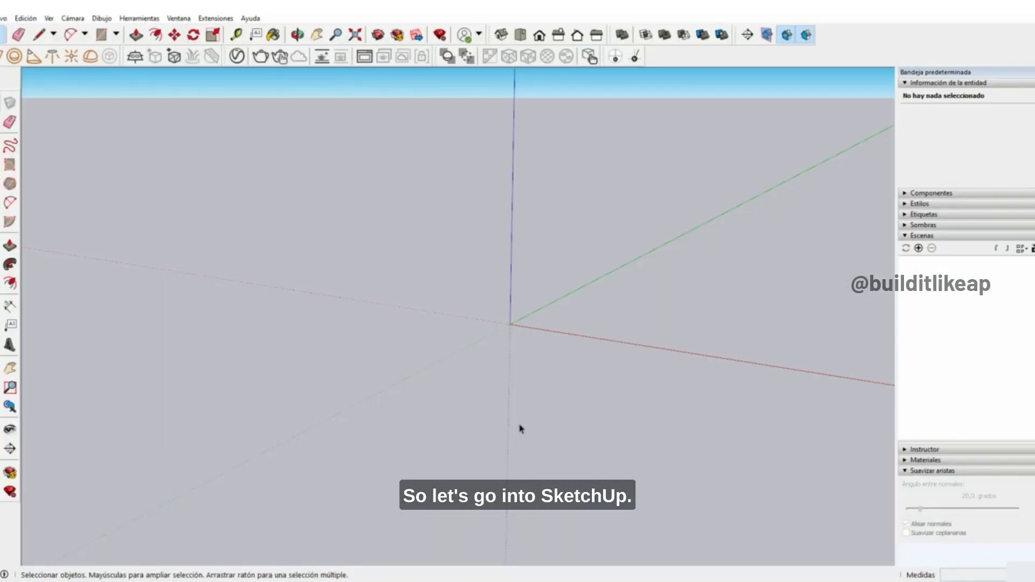
# - Open the geolocation map for adding imagery and frame the hilltop park at zoom level 17
pyautogui.scroll(-2, 522, 420)
pyautogui.scroll(3, 565, 353)
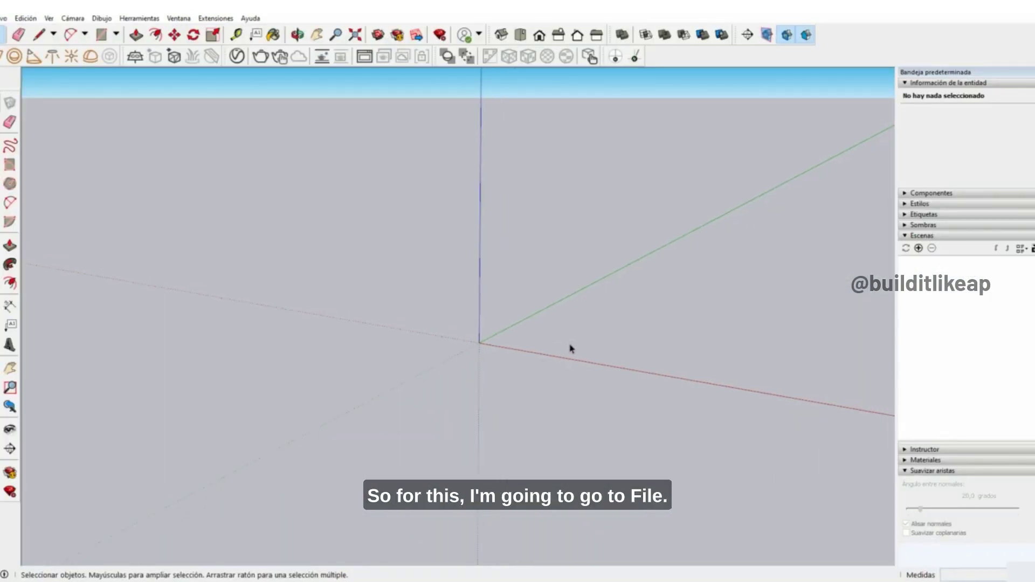
pyautogui.click(3, 18)
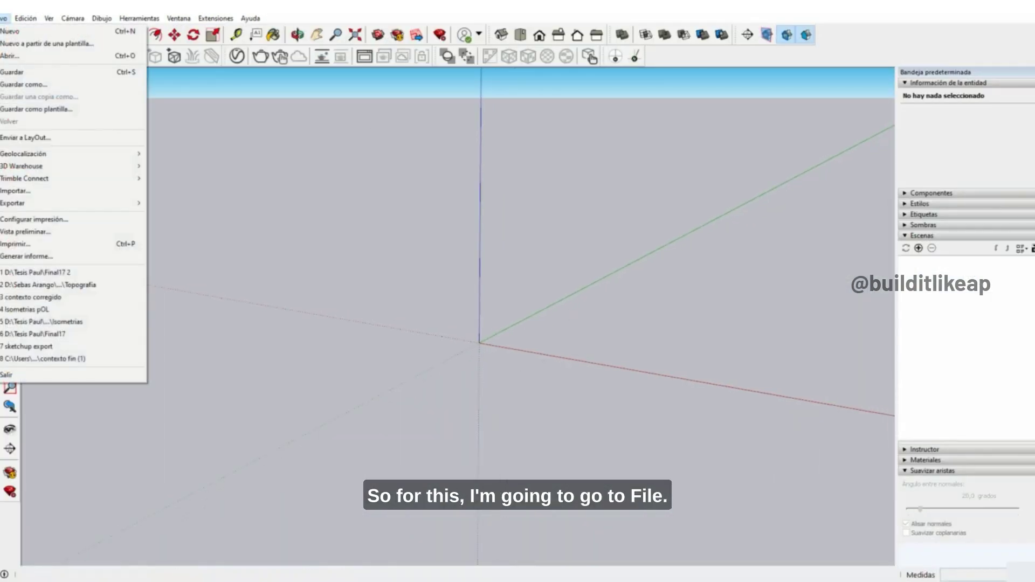
pyautogui.moveTo(62, 157)
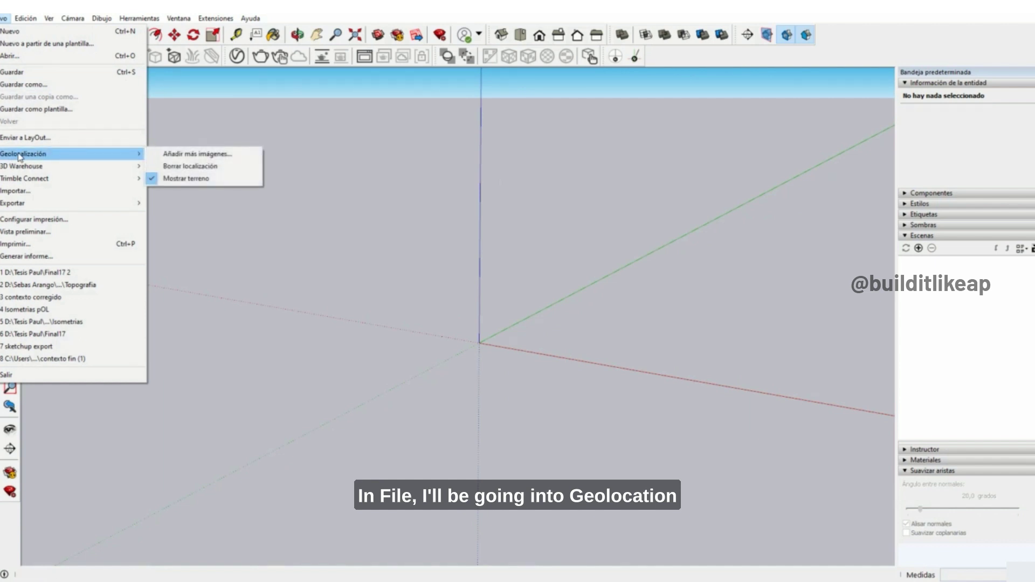
pyautogui.click(230, 160)
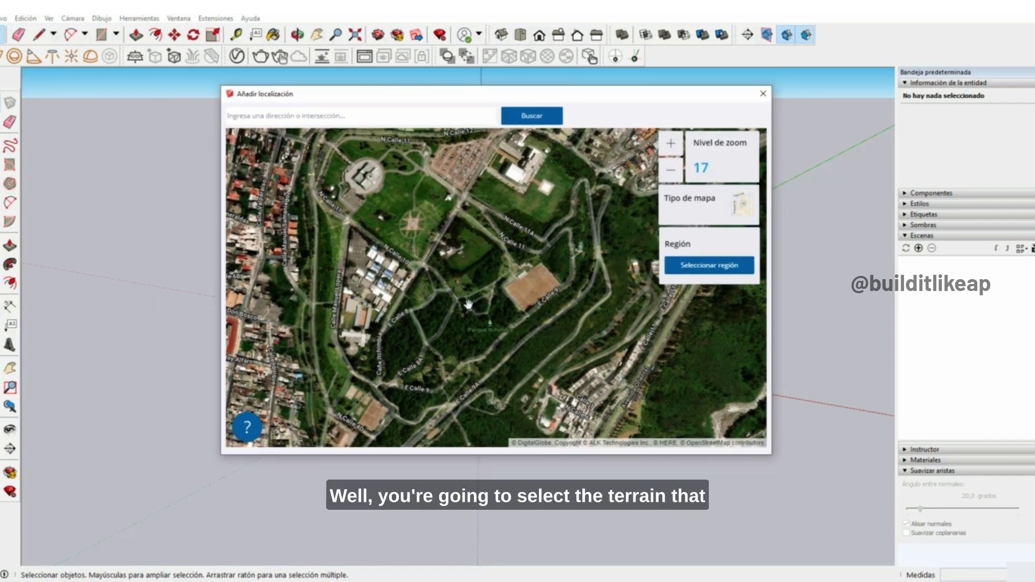
pyautogui.scroll(-1, 441, 324)
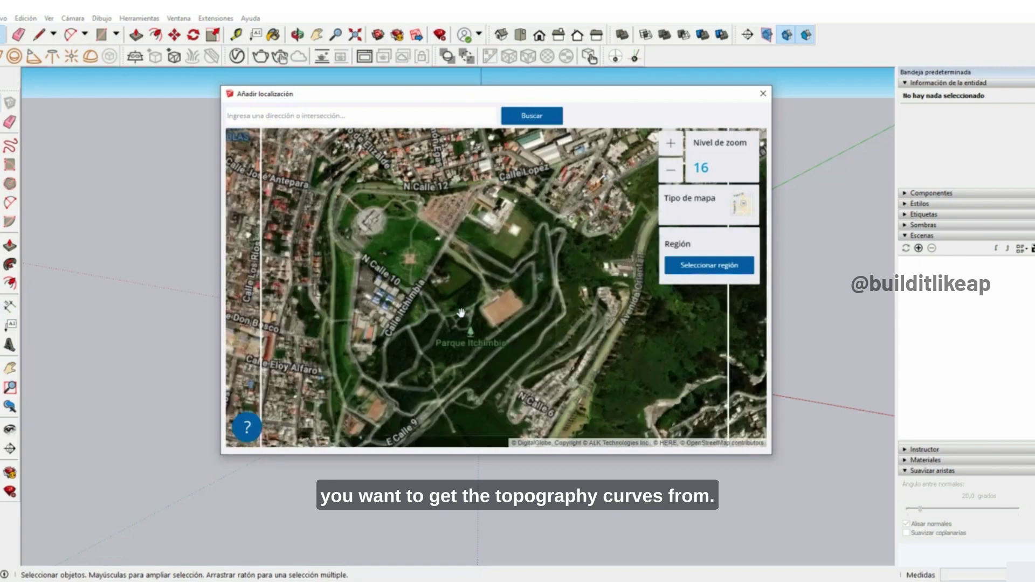
pyautogui.scroll(1, 478, 313)
pyautogui.moveTo(485, 310)
pyautogui.mouseDown()
pyautogui.moveTo(469, 311)
pyautogui.moveTo(483, 308)
pyautogui.mouseUp()
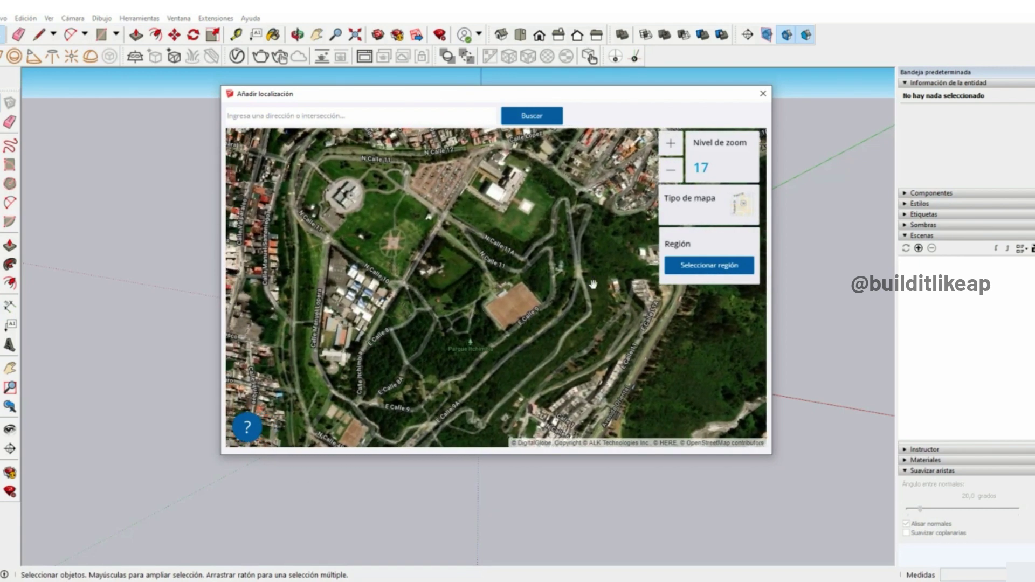
# - Select a map region around the brown sports field and adjoining green area at zoom level 18, and import it
pyautogui.click(699, 272)
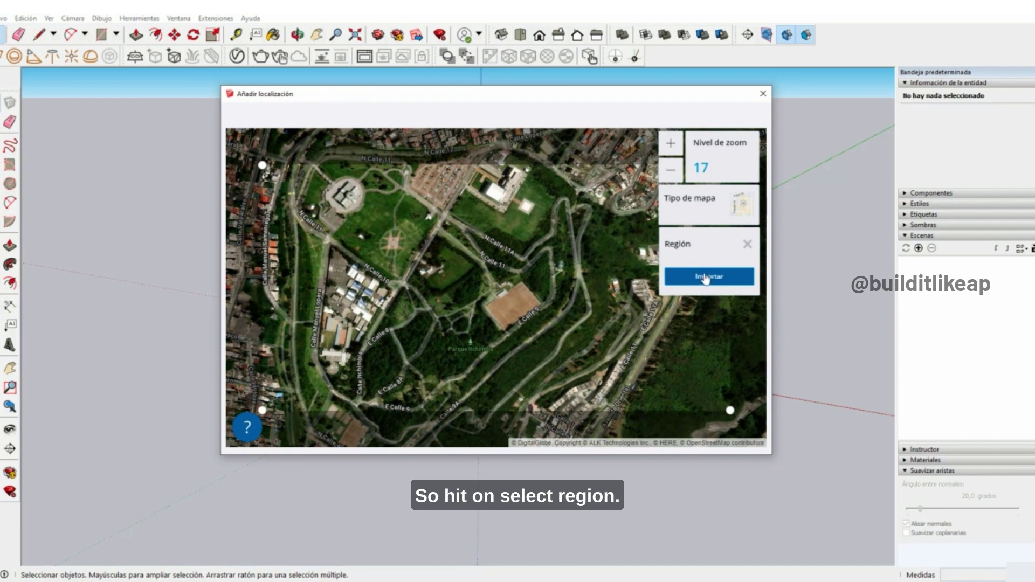
pyautogui.moveTo(262, 166); pyautogui.dragTo(434, 221)
pyautogui.moveTo(491, 280); pyautogui.dragTo(509, 267)
pyautogui.moveTo(558, 225); pyautogui.dragTo(553, 243)
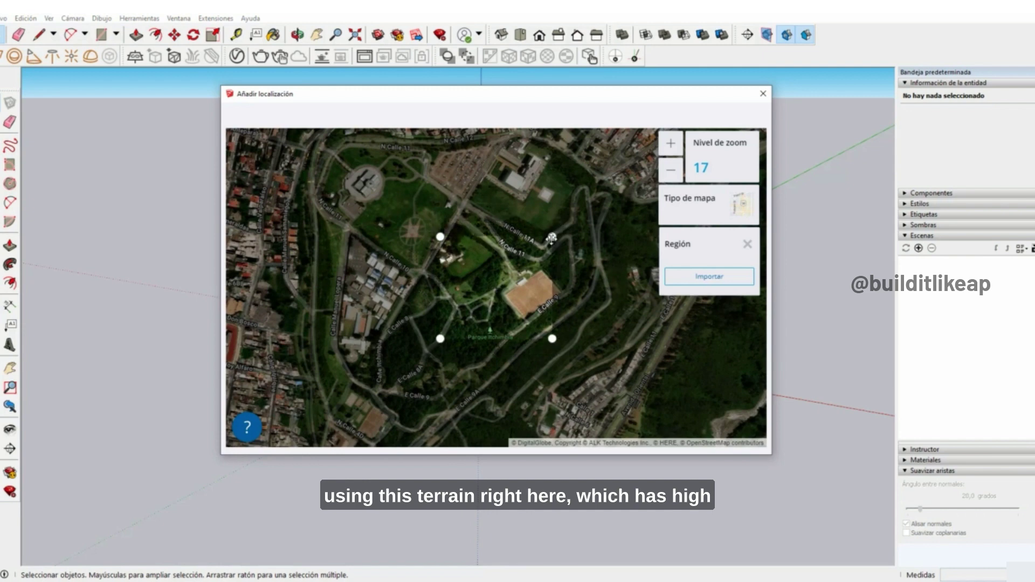
pyautogui.scroll(1, 499, 269)
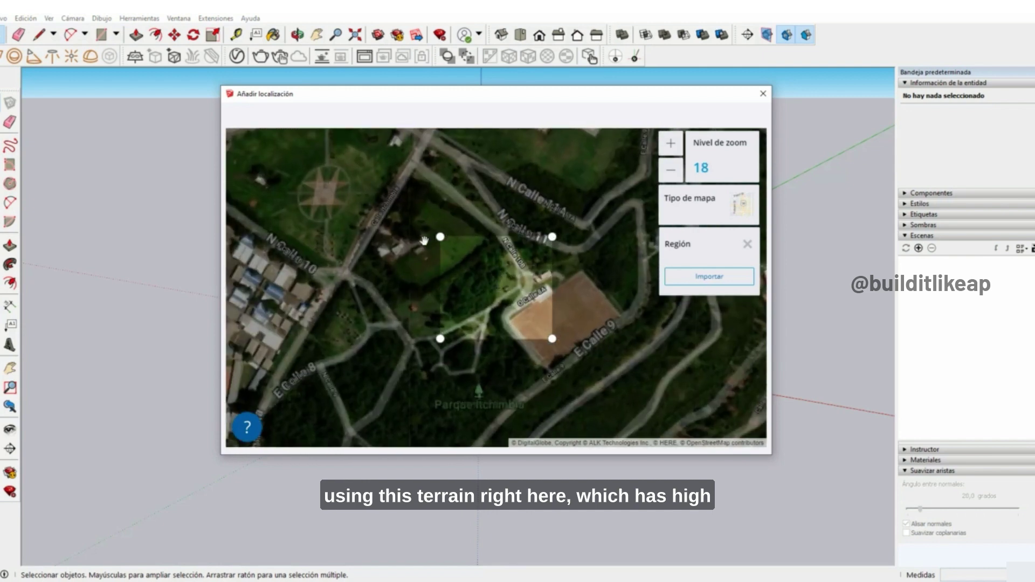
pyautogui.moveTo(440, 238); pyautogui.dragTo(390, 192)
pyautogui.scroll(-1, 465, 273)
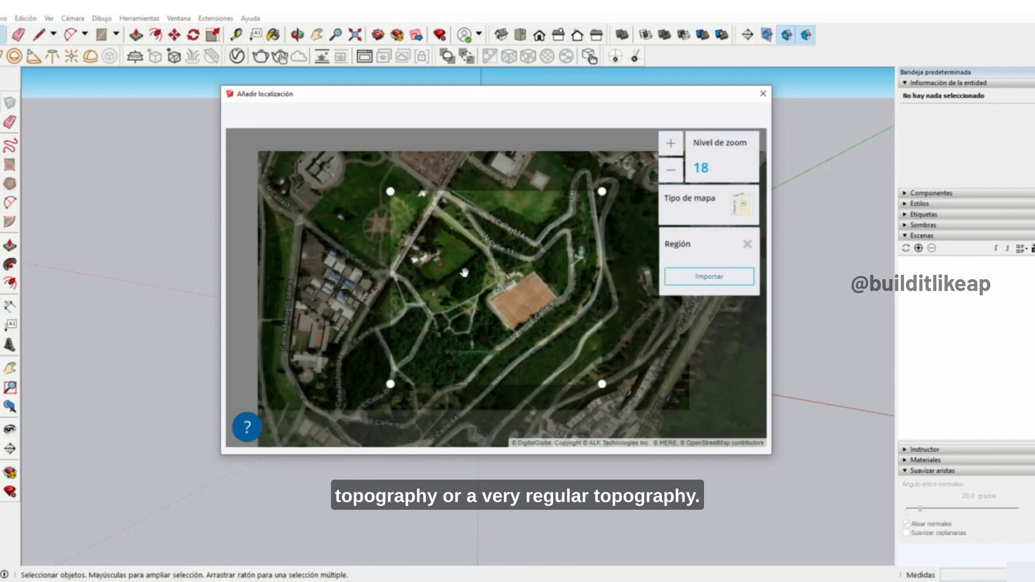
pyautogui.scroll(1, 465, 273)
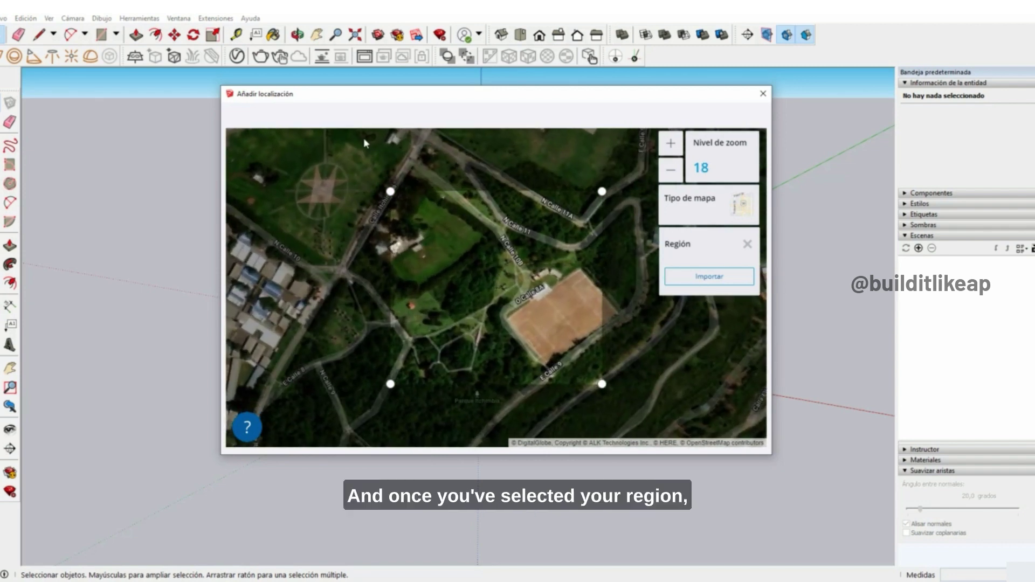
pyautogui.click(728, 283)
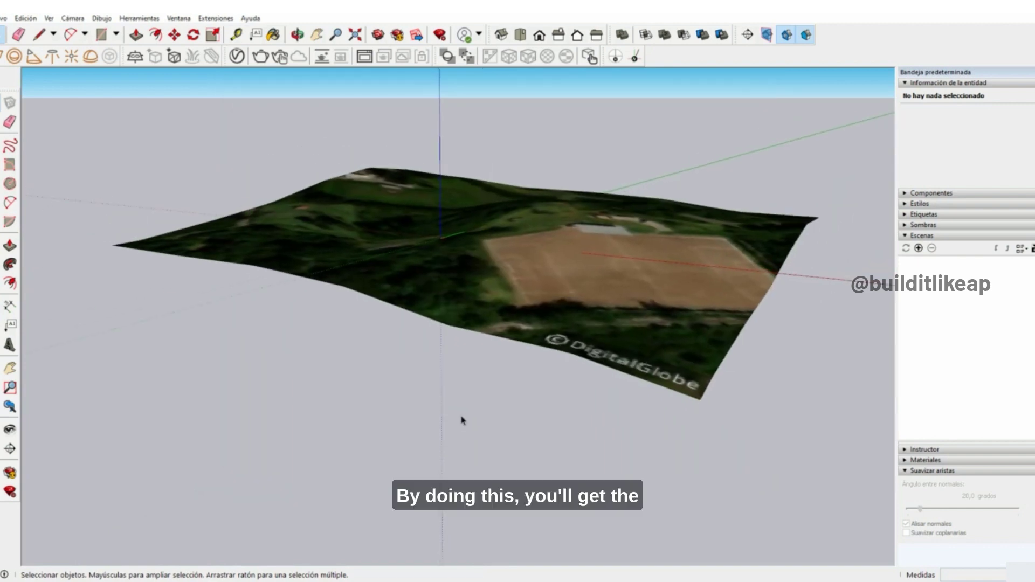
# - Switch off the Show Terrain option for the imported location and select the flat imagery groups
pyautogui.moveTo(461, 420)
pyautogui.mouseDown(button='middle')
pyautogui.moveTo(411, 370)
pyautogui.moveTo(329, 347)
pyautogui.moveTo(411, 409)
pyautogui.moveTo(422, 398)
pyautogui.moveTo(504, 406)
pyautogui.moveTo(374, 420)
pyautogui.moveTo(438, 439)
pyautogui.moveTo(451, 415)
pyautogui.moveTo(637, 271)
pyautogui.moveTo(467, 321)
pyautogui.moveTo(446, 351)
pyautogui.moveTo(488, 325)
pyautogui.mouseUp(button='middle')
pyautogui.click(506, 372)
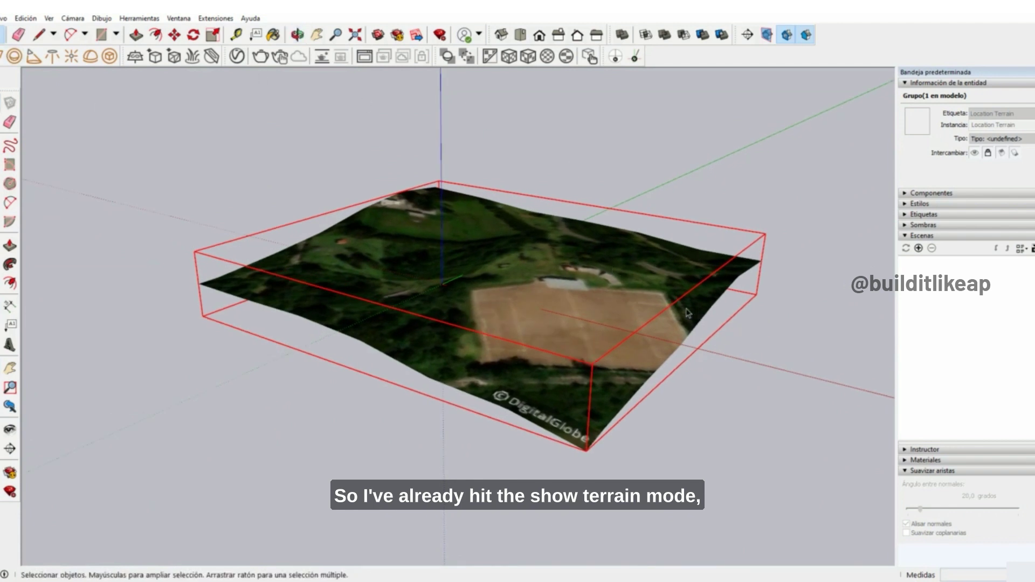
pyautogui.moveTo(688, 313); pyautogui.dragTo(717, 272, button='middle')
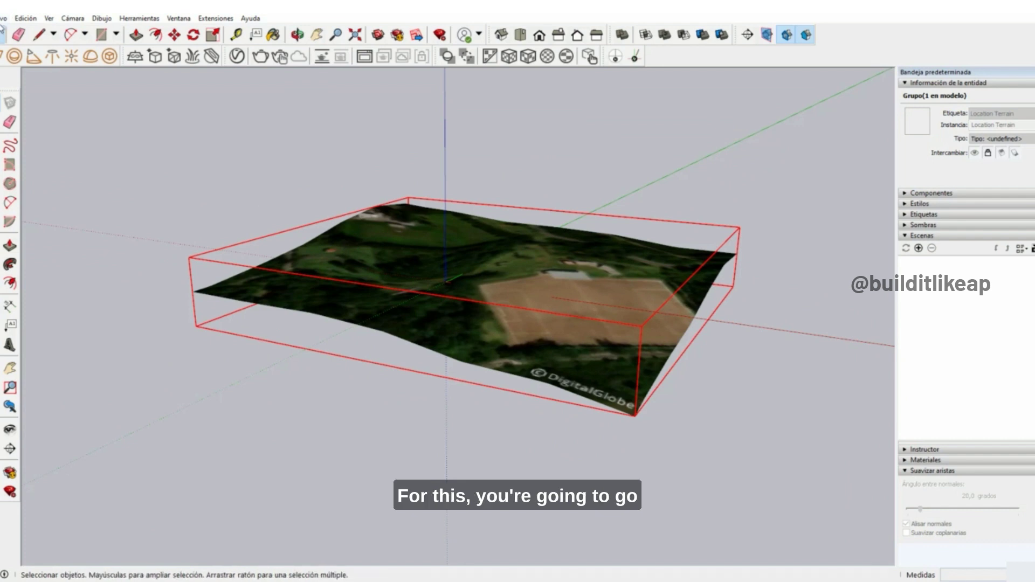
pyautogui.click(4, 18)
pyautogui.moveTo(65, 155)
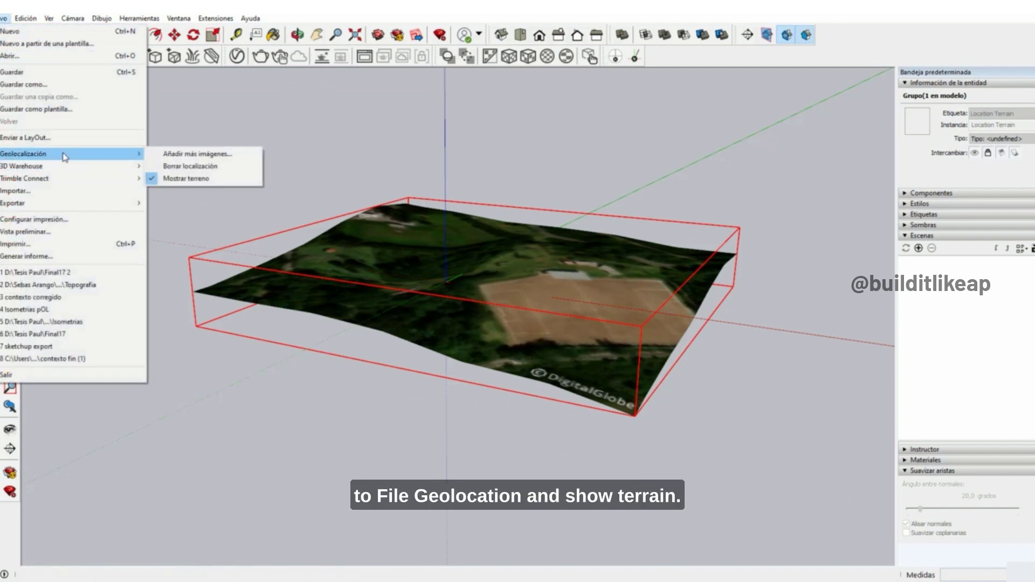
pyautogui.click(192, 180)
pyautogui.click(247, 183)
pyautogui.moveTo(247, 182); pyautogui.dragTo(522, 362, button='middle')
pyautogui.moveTo(778, 176); pyautogui.dragTo(227, 460)
# - Switch the Show Terrain option back on for the imported location
pyautogui.click(3, 19)
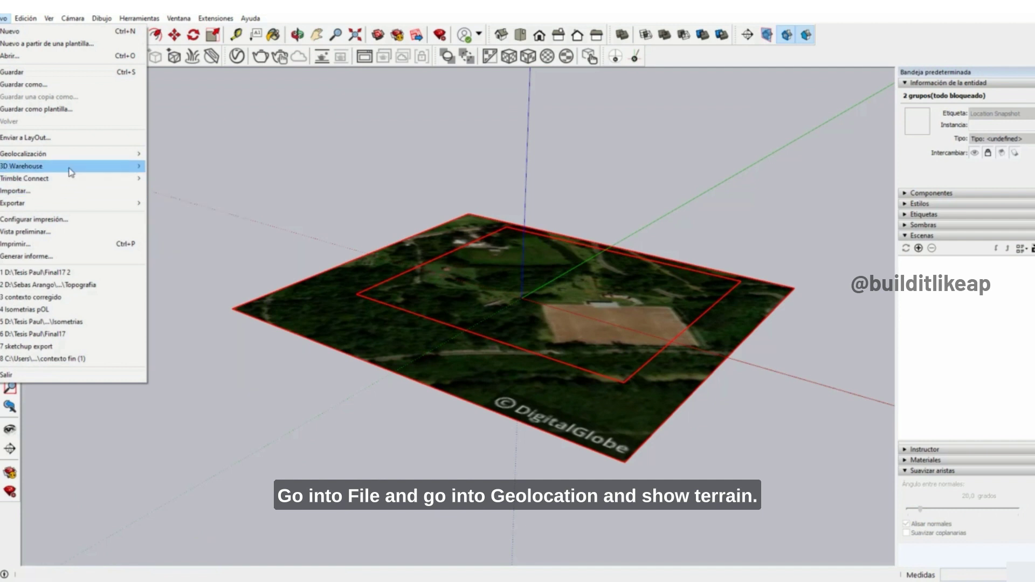
pyautogui.moveTo(70, 155)
pyautogui.click(197, 181)
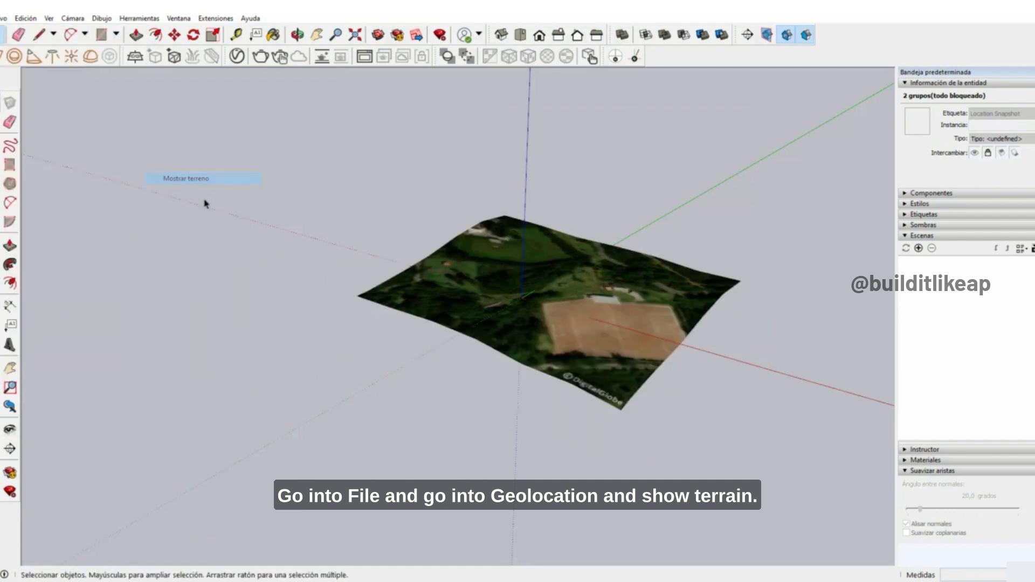
# - Draw a rectangle about 207 by 235 m across the terrain, from one corner to the opposite one
pyautogui.scroll(3, 628, 311)
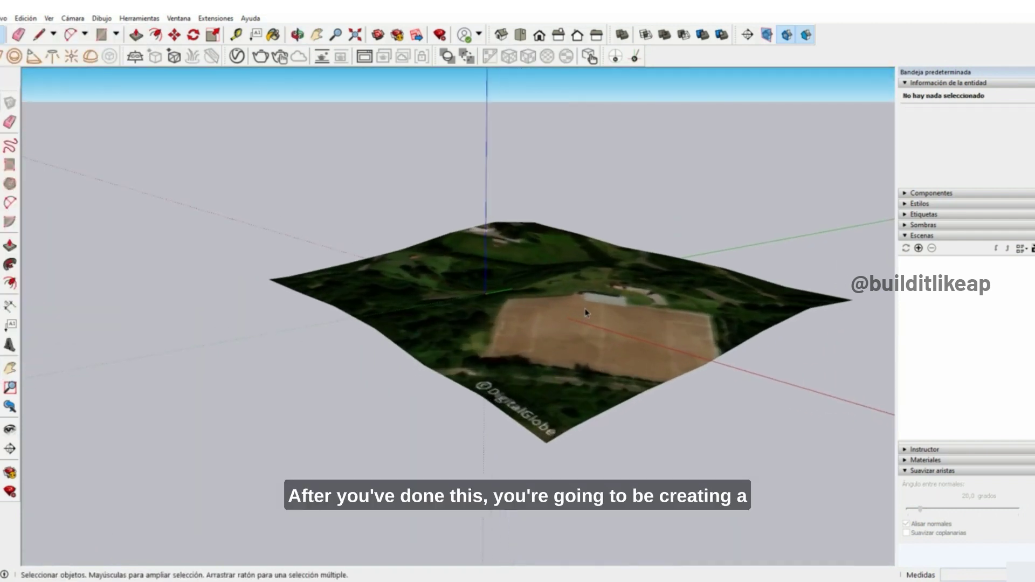
pyautogui.moveTo(663, 210); pyautogui.dragTo(728, 196, button='middle')
pyautogui.scroll(-4, 667, 237)
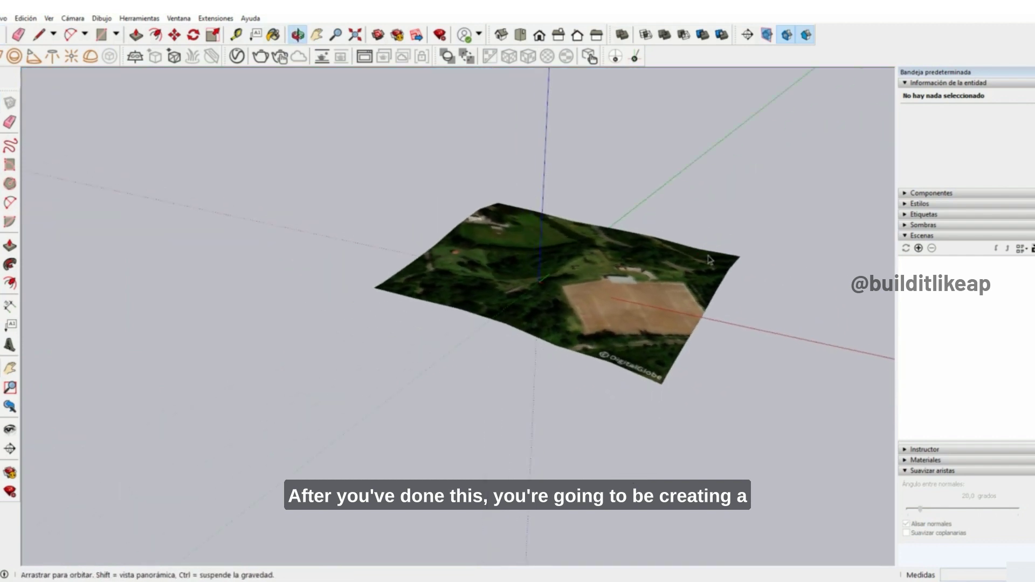
pyautogui.scroll(2, 730, 193)
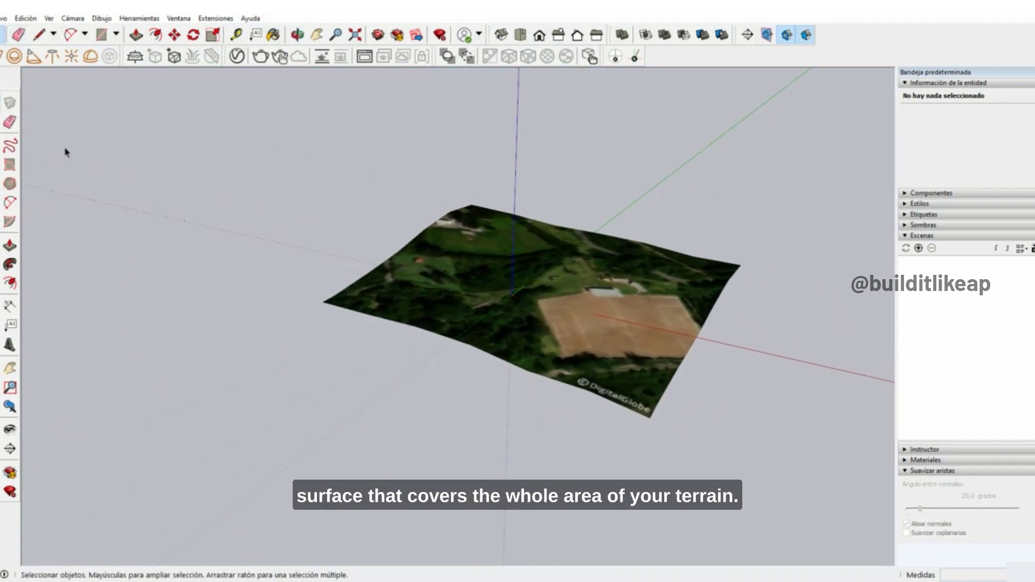
pyautogui.click(100, 37)
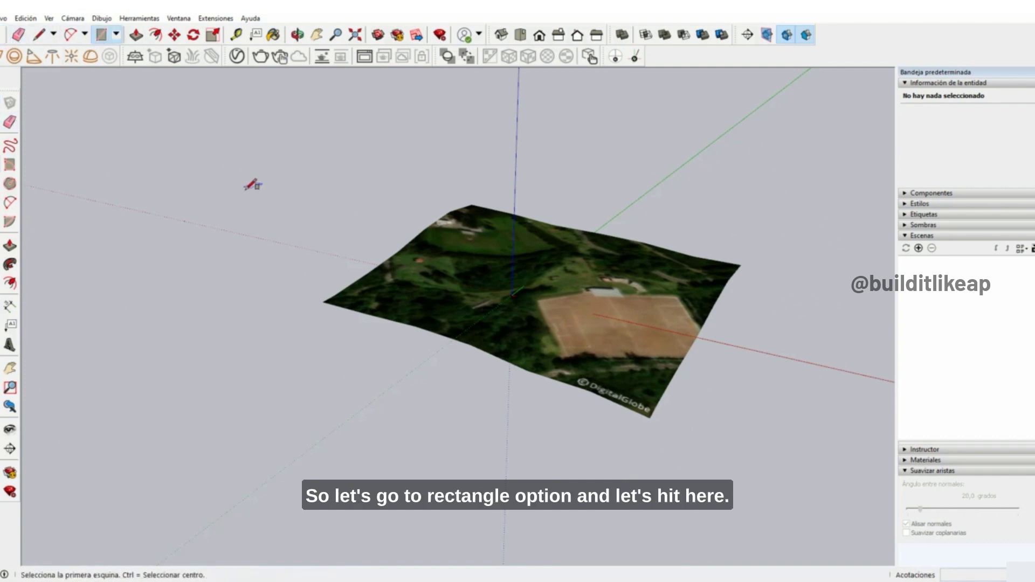
pyautogui.moveTo(249, 185); pyautogui.dragTo(305, 199, button='middle')
pyautogui.click(304, 215)
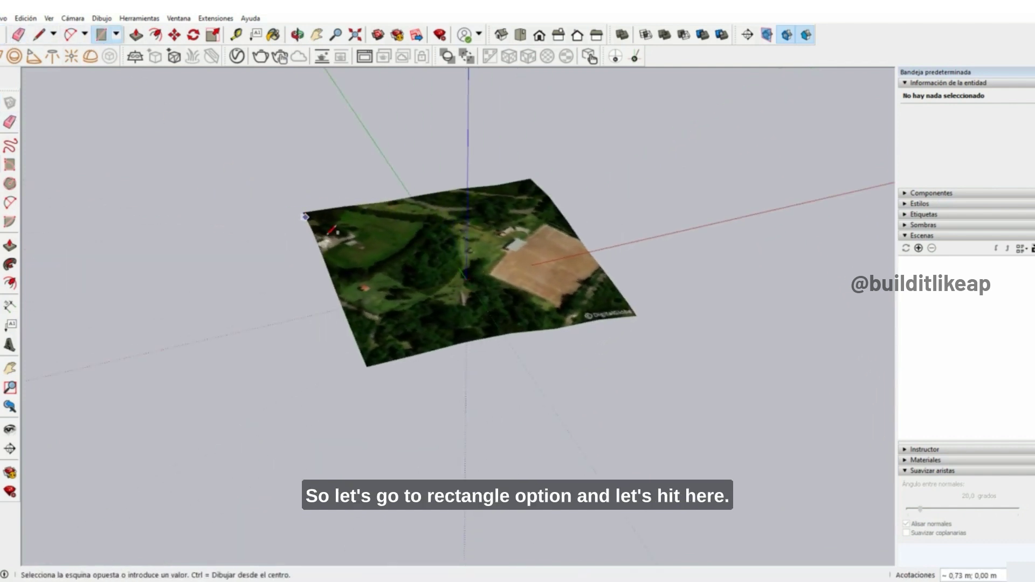
pyautogui.click(645, 318)
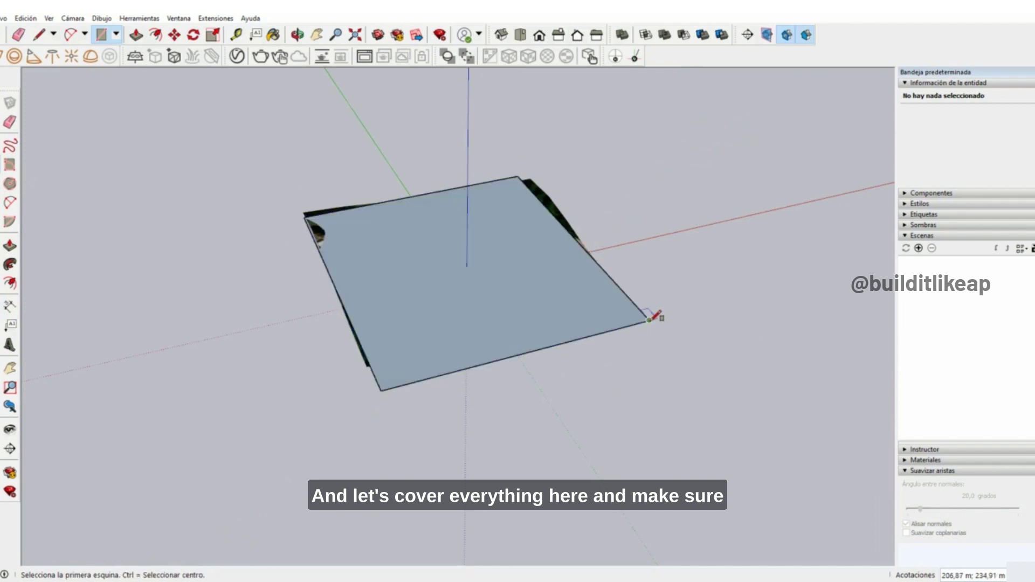
pyautogui.moveTo(658, 317); pyautogui.dragTo(628, 321, button='middle')
# - Select the rectangle's face and move it horizontally about 25 m to better cover the terrain
pyautogui.press('space')
pyautogui.moveTo(485, 323); pyautogui.dragTo(487, 444, button='middle')
pyautogui.click(473, 319)
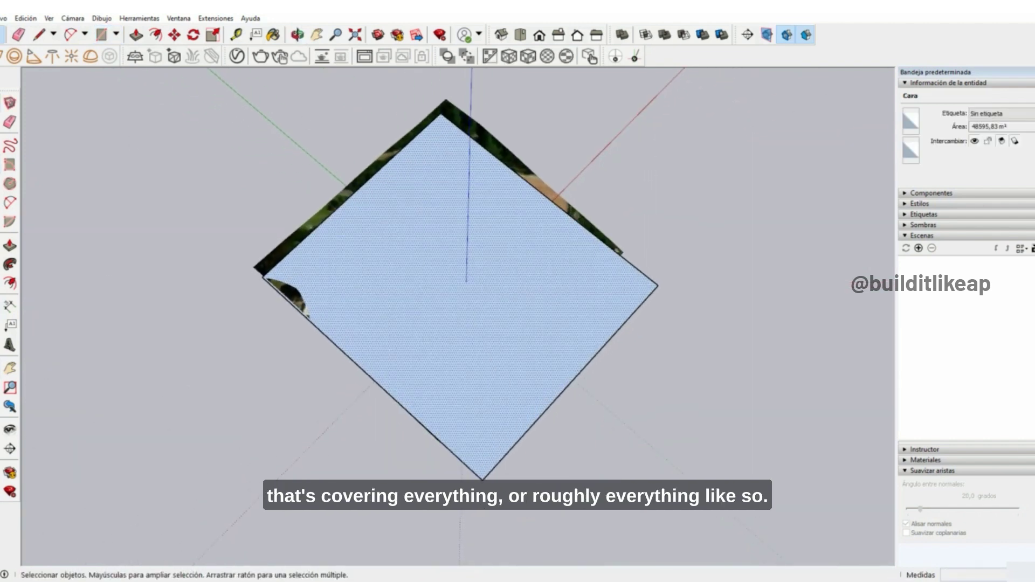
pyautogui.click(174, 35)
pyautogui.click(483, 478)
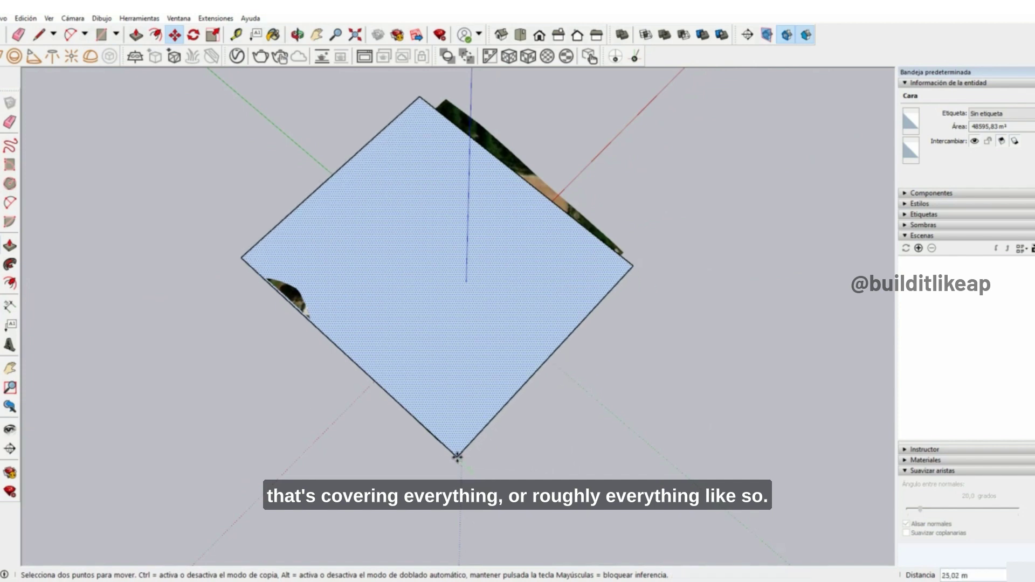
pyautogui.click(453, 453)
# - Move the rectangular face about 35 m straight down, below the terrain
pyautogui.moveTo(510, 433); pyautogui.dragTo(599, 292, button='middle')
pyautogui.click(586, 285)
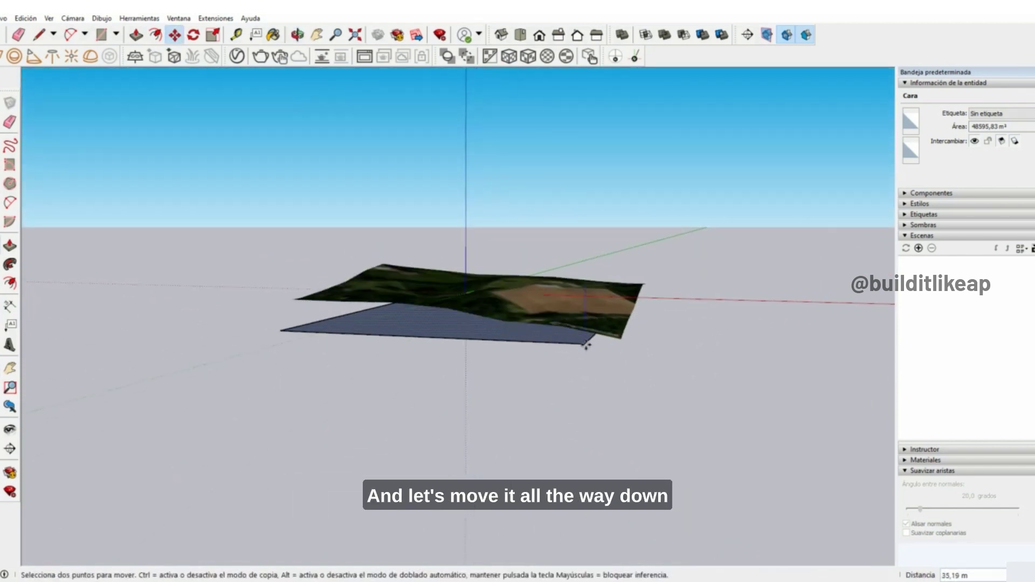
pyautogui.click(588, 355)
# - Copy the rectangular face 1 m upward along the blue axis and repeat it as an array of 35 copies
pyautogui.moveTo(587, 355); pyautogui.dragTo(572, 450, button='middle')
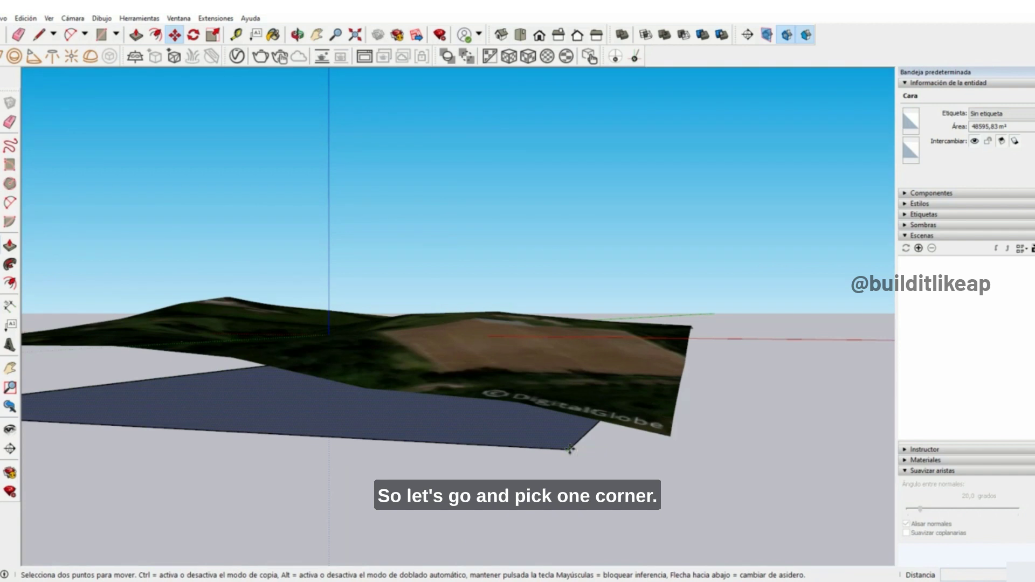
pyautogui.keyDown('ctrl'); pyautogui.click(569, 450); pyautogui.keyUp('ctrl')
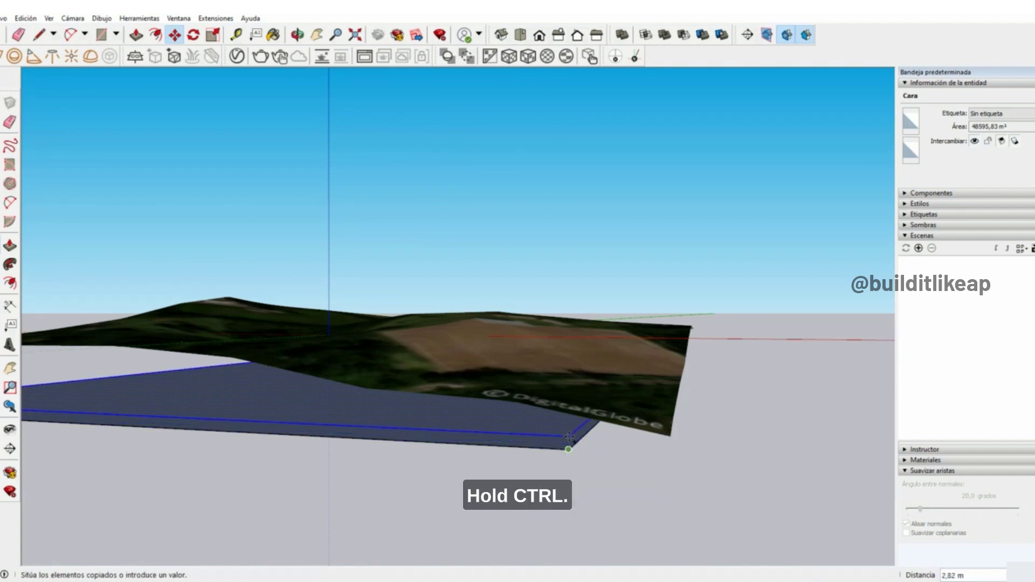
pyautogui.write('1')
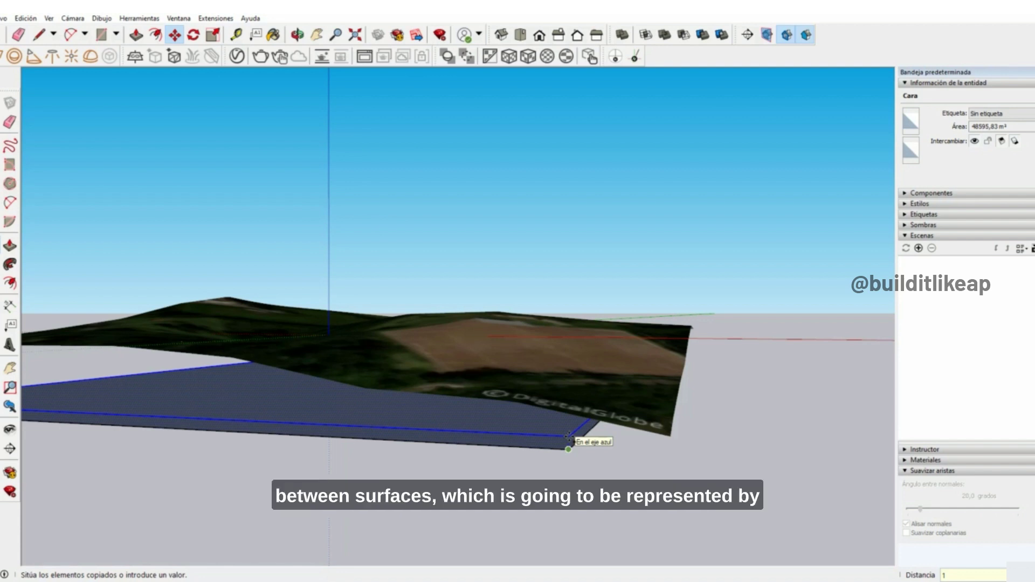
pyautogui.press('Return')
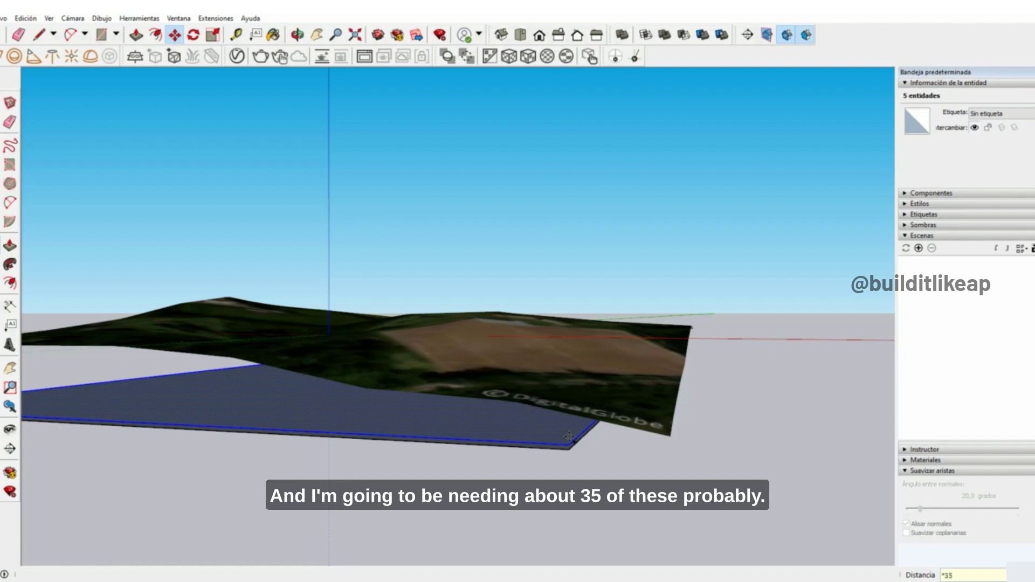
pyautogui.press('Return')
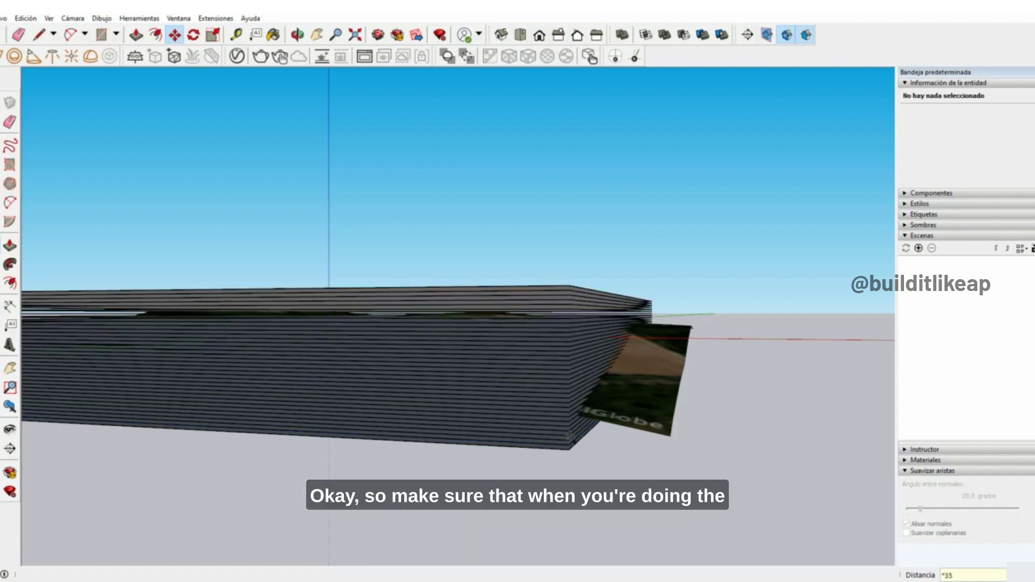
pyautogui.scroll(-3, 442, 360)
pyautogui.moveTo(442, 359); pyautogui.dragTo(590, 458, button='middle')
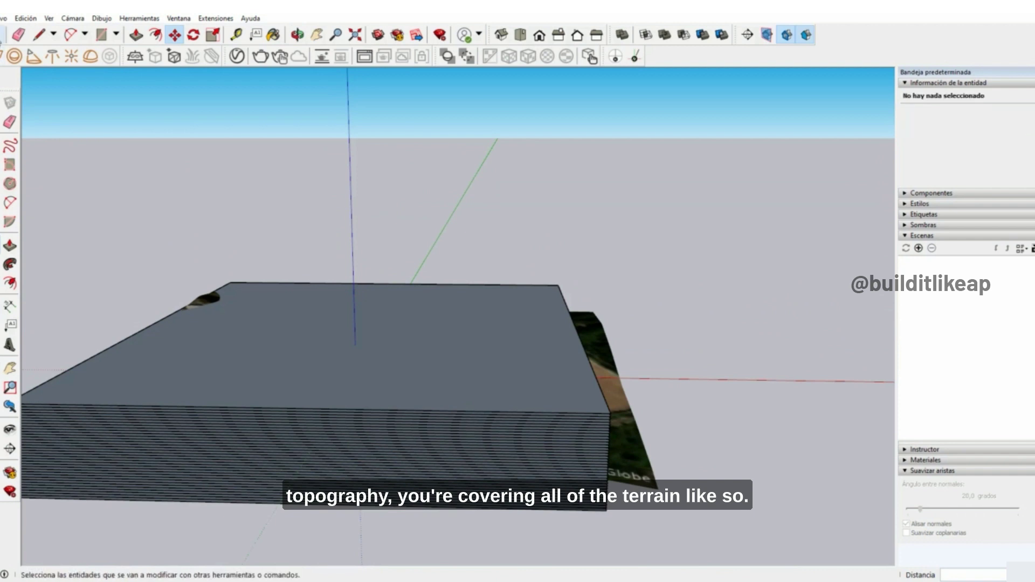
# - Select the locked terrain group beside the stacked surfaces and unlock it
pyautogui.click(2, 35)
pyautogui.moveTo(738, 270); pyautogui.dragTo(561, 333, button='middle')
pyautogui.click(601, 350)
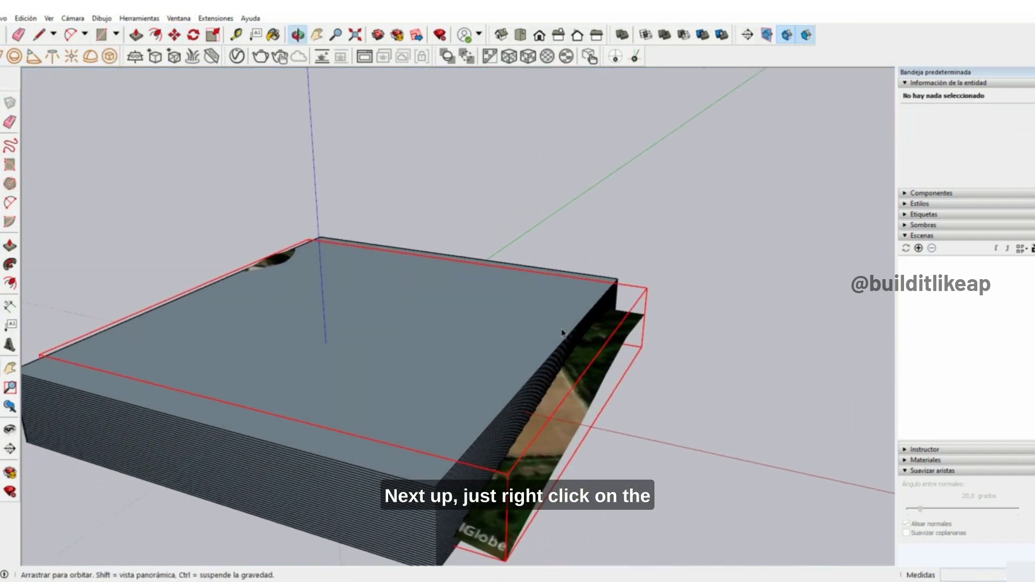
pyautogui.scroll(-1, 589, 239)
pyautogui.click(589, 239)
pyautogui.click(591, 340)
pyautogui.rightClick(595, 343)
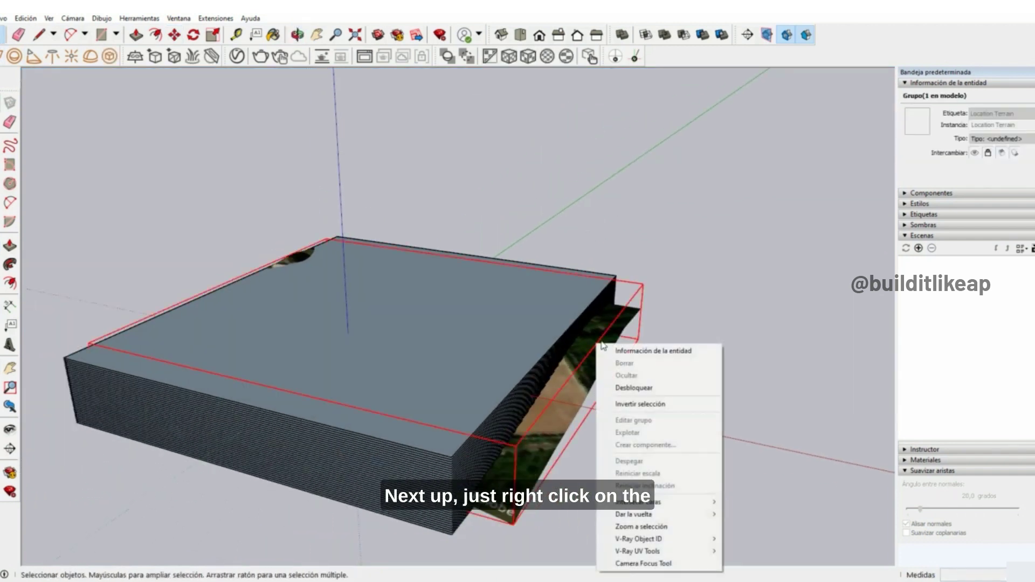
pyautogui.click(598, 389)
pyautogui.moveTo(592, 373); pyautogui.dragTo(615, 356, button='middle')
pyautogui.click(614, 356)
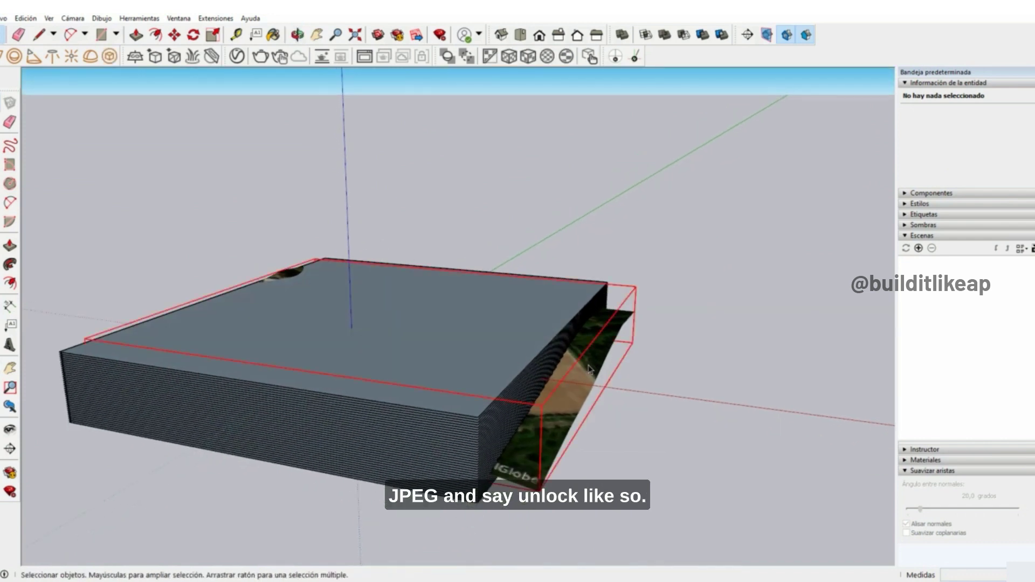
# - Unlock the Location Terrain group that sticks out beside the stack of surfaces
pyautogui.rightClick(593, 371)
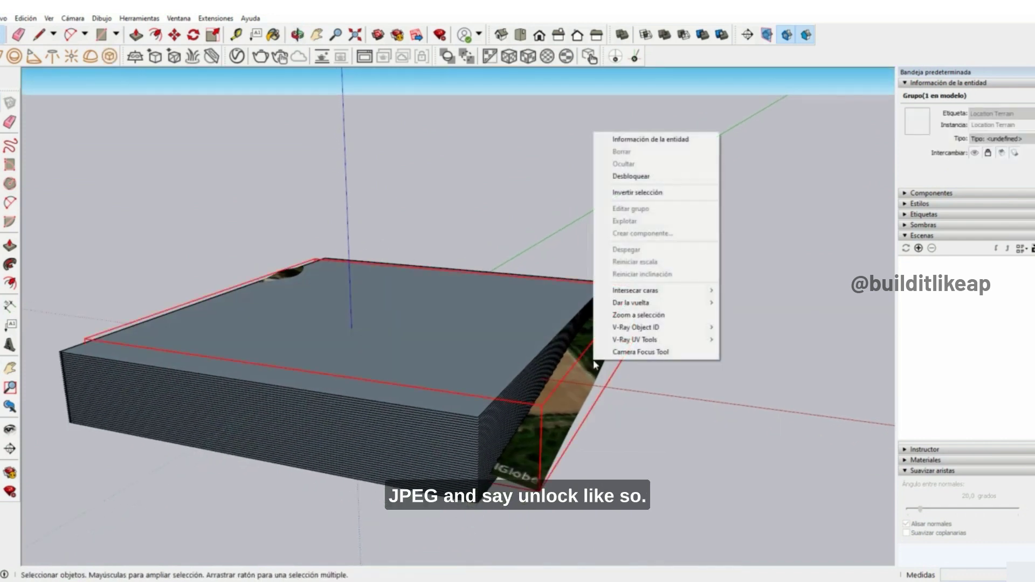
pyautogui.click(649, 177)
pyautogui.scroll(-2, 634, 254)
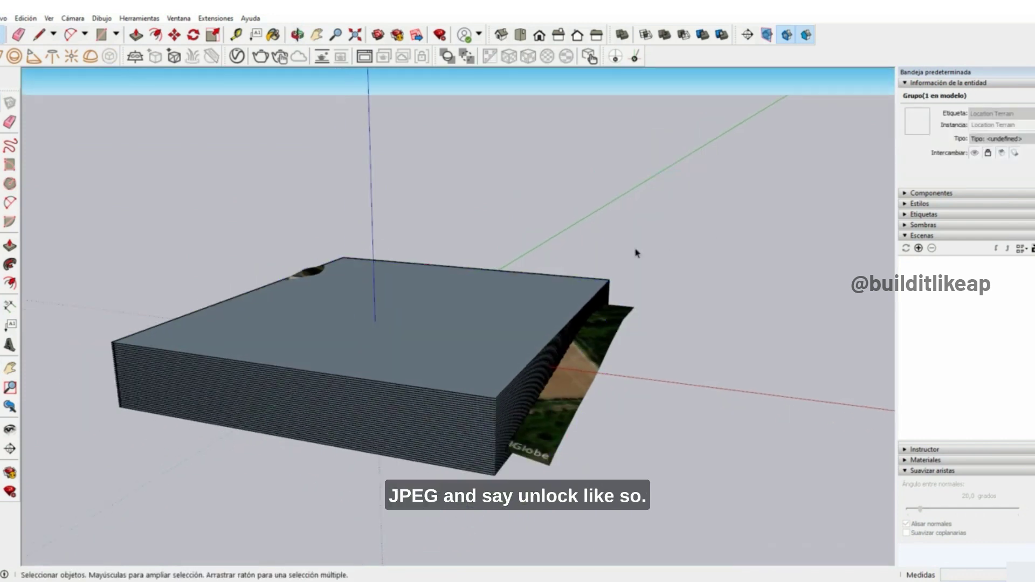
pyautogui.click(633, 258)
pyautogui.click(602, 343)
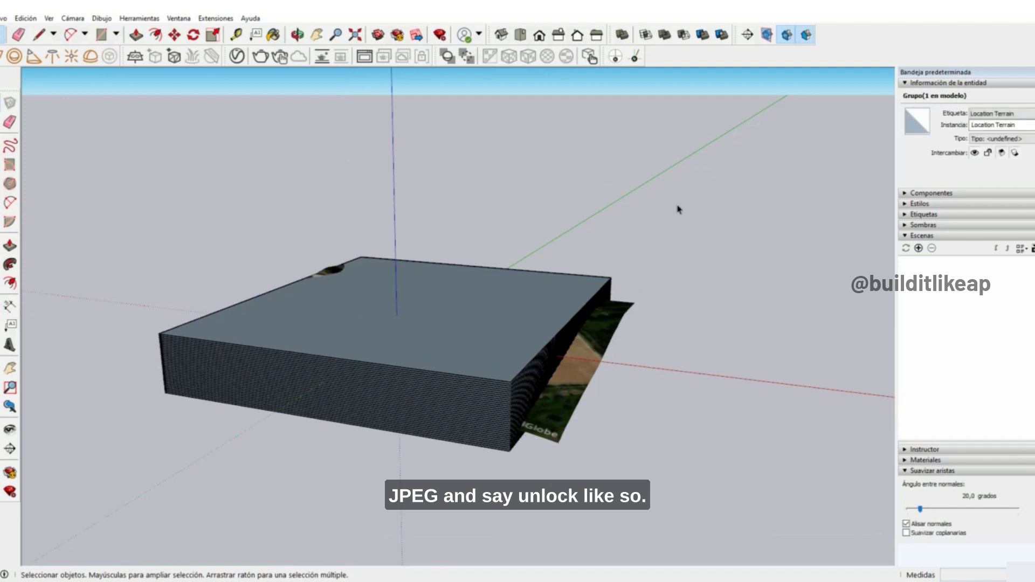
# - Select the terrain together with all the stacked surfaces and intersect their faces with the model
pyautogui.moveTo(681, 190); pyautogui.dragTo(176, 520)
pyautogui.moveTo(154, 555); pyautogui.dragTo(154, 555)
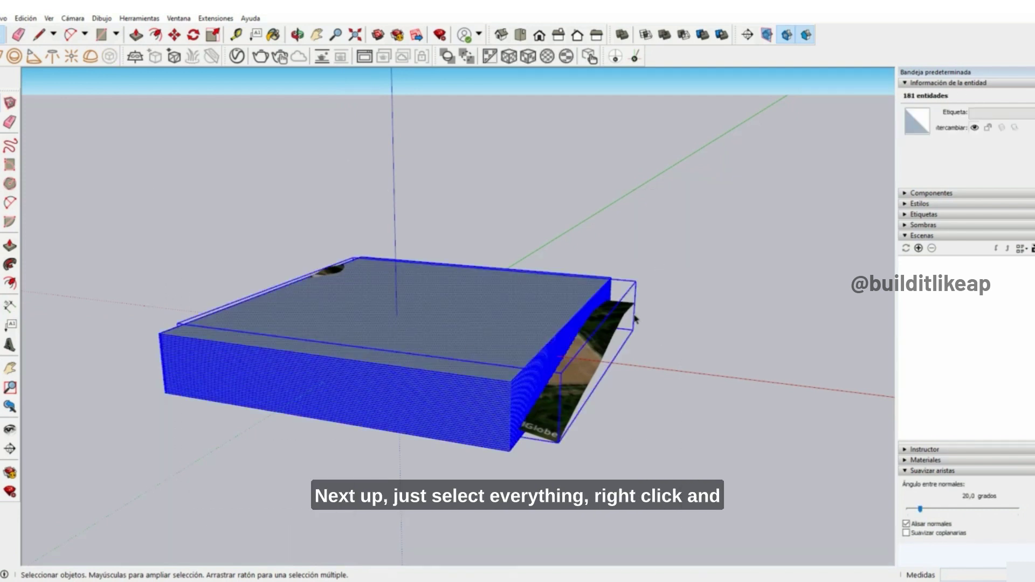
pyautogui.moveTo(529, 340); pyautogui.dragTo(571, 338, button='middle')
pyautogui.rightClick(559, 336)
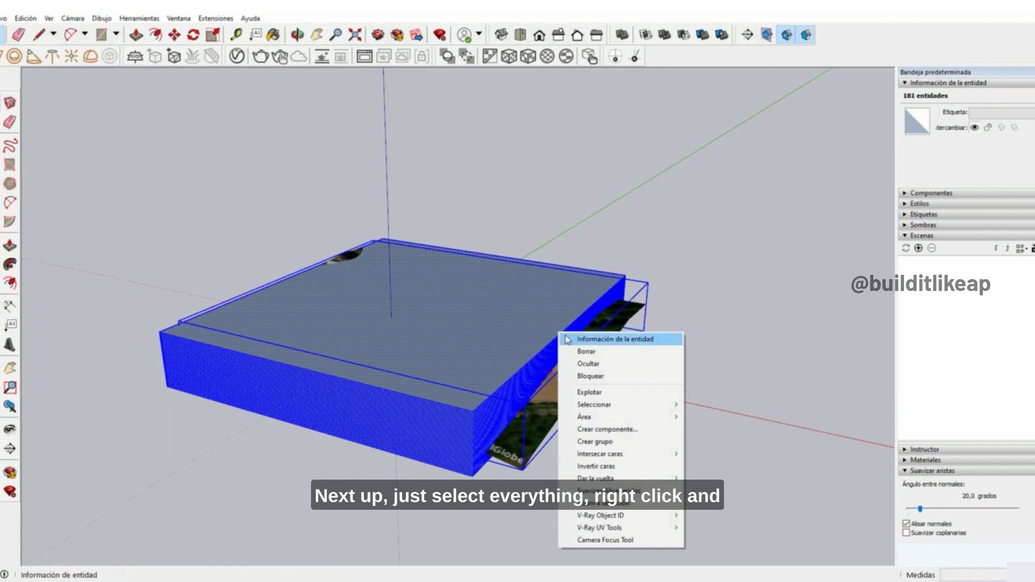
pyautogui.moveTo(636, 460)
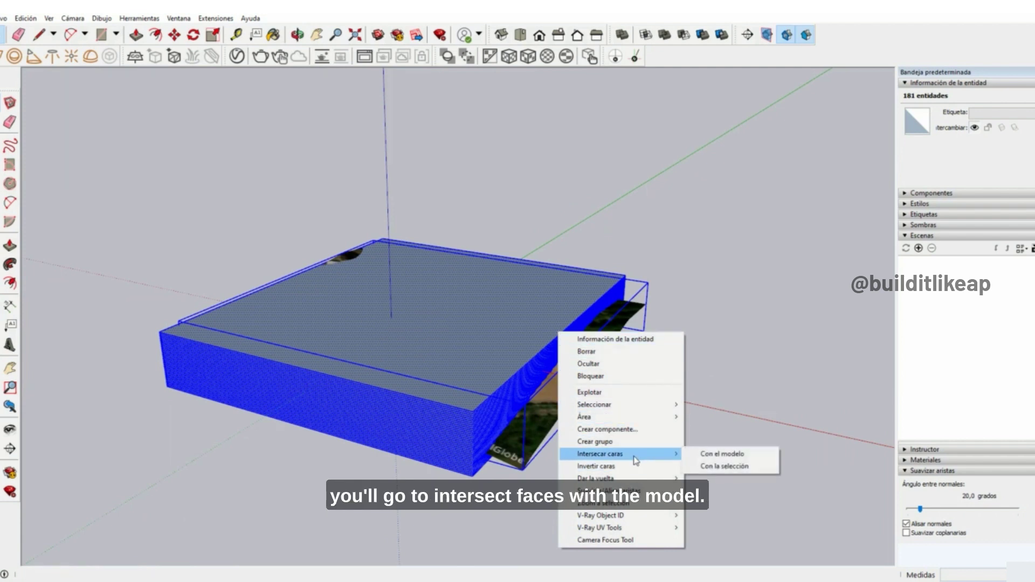
pyautogui.click(726, 459)
pyautogui.click(644, 408)
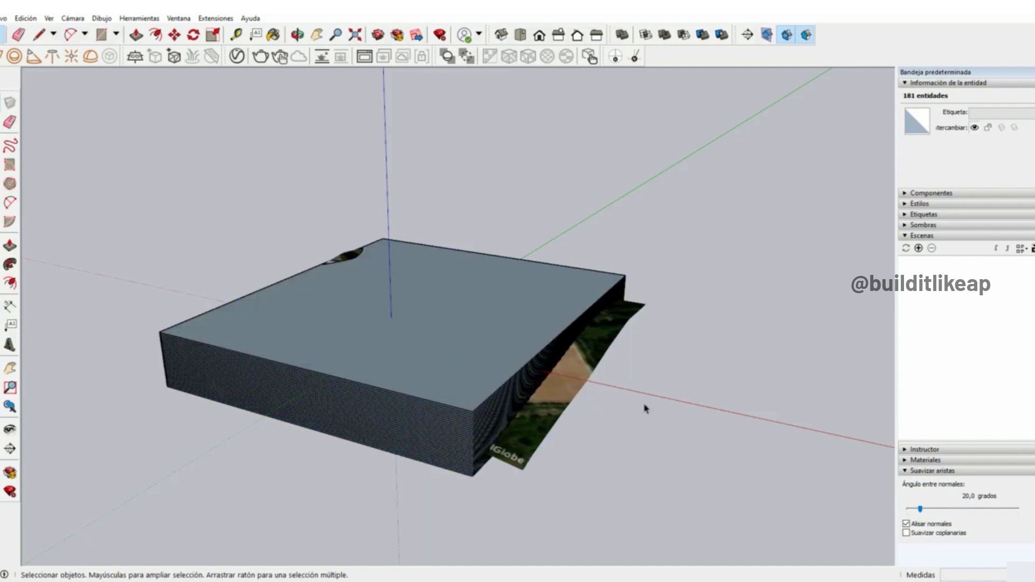
pyautogui.moveTo(617, 391); pyautogui.dragTo(603, 292, button='middle')
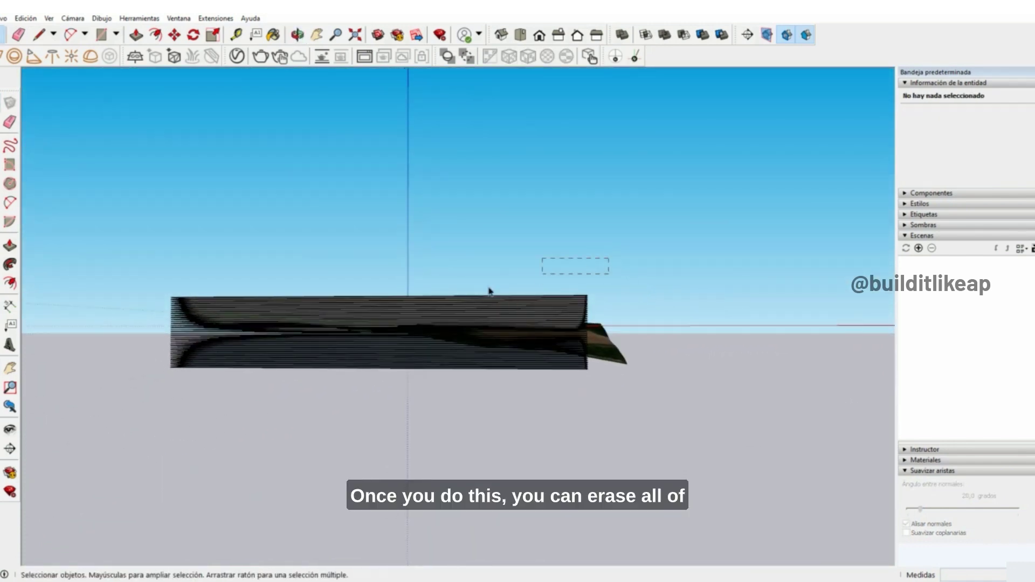
pyautogui.moveTo(442, 320); pyautogui.dragTo(442, 320)
pyautogui.moveTo(601, 307); pyautogui.dragTo(561, 376, button='middle')
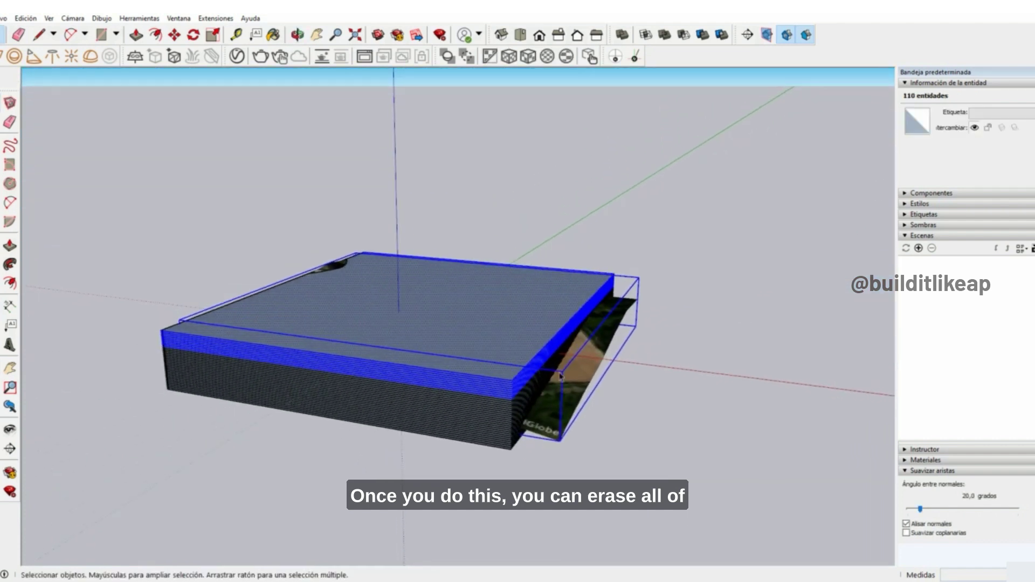
pyautogui.click(583, 227)
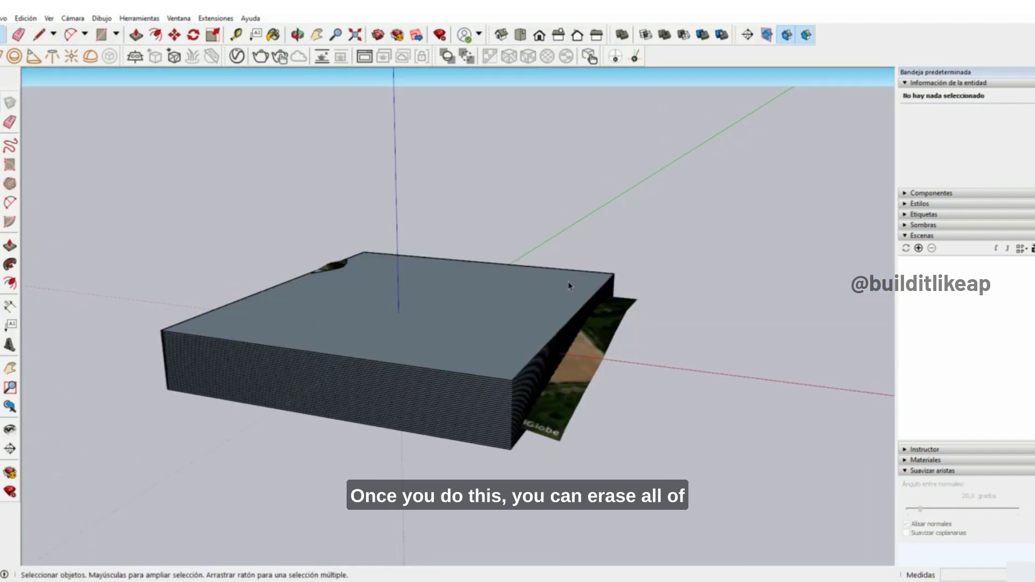
# - Delete the stacked horizontal surfaces and the textured terrain group, keeping the intersection curves
pyautogui.moveTo(595, 224); pyautogui.dragTo(423, 378, button='middle')
pyautogui.moveTo(223, 215); pyautogui.dragTo(153, 385)
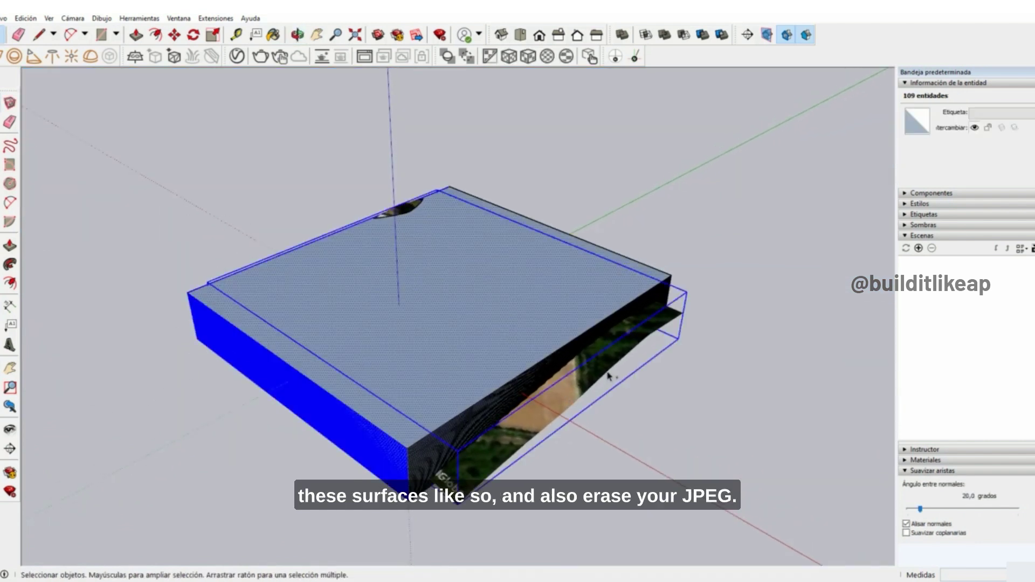
pyautogui.click(201, 257)
pyautogui.moveTo(212, 224); pyautogui.dragTo(161, 358)
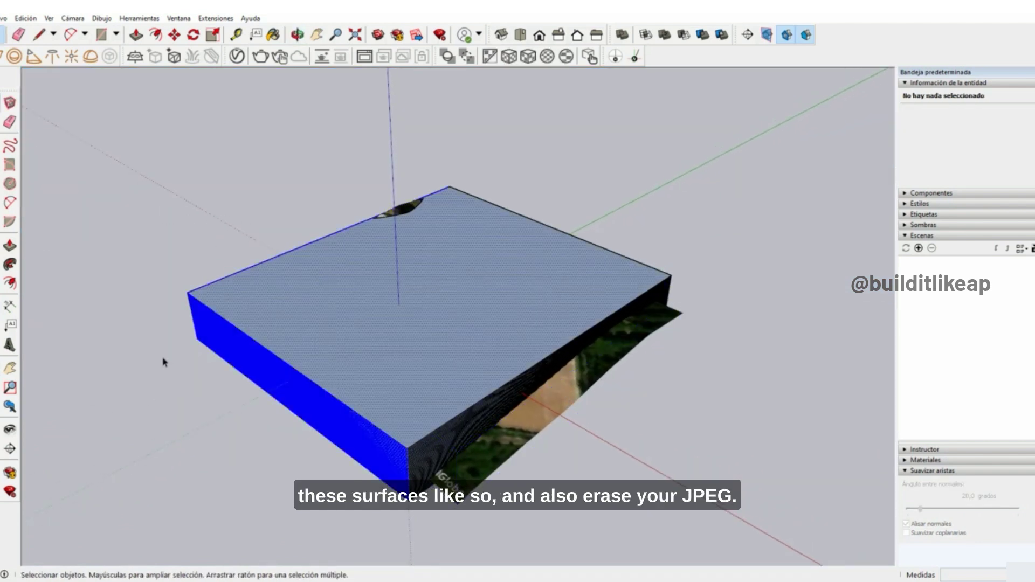
pyautogui.press('Delete')
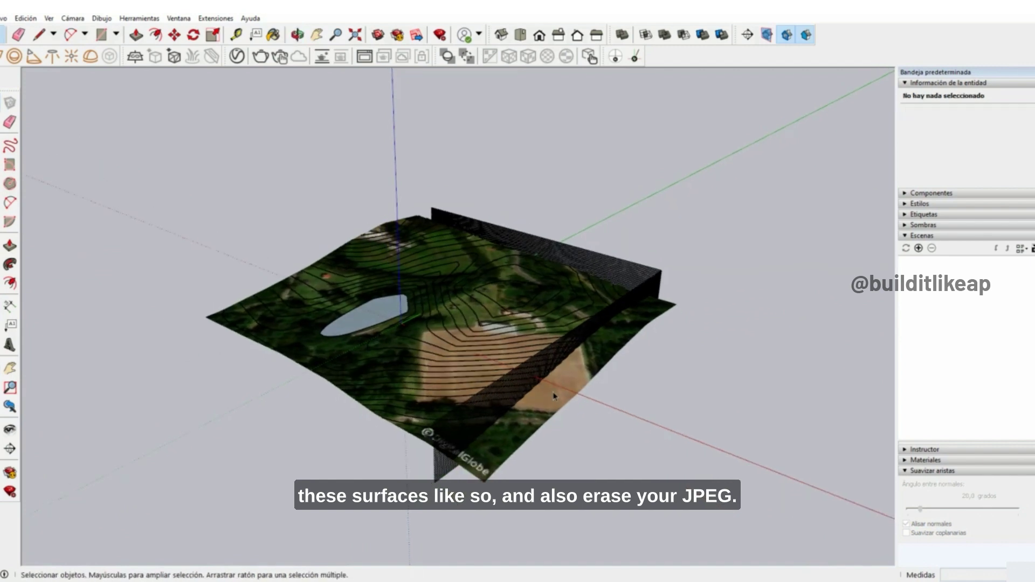
pyautogui.click(555, 396)
pyautogui.press('Delete')
# - Erase the leftover straight lateral edges of the stack around the contour curves
pyautogui.moveTo(555, 396); pyautogui.dragTo(646, 261, button='middle')
pyautogui.moveTo(649, 268); pyautogui.dragTo(570, 322)
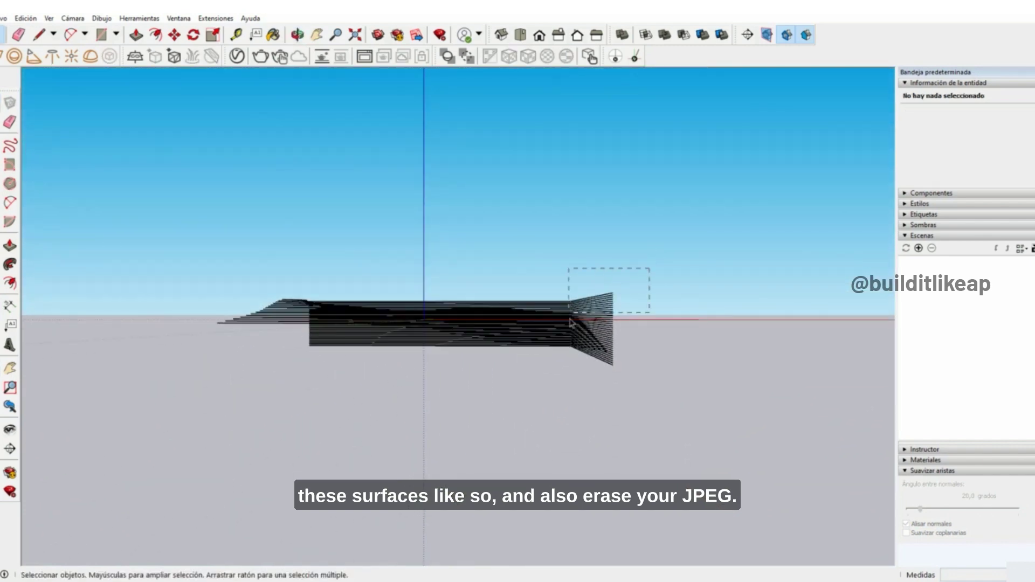
pyautogui.moveTo(607, 386); pyautogui.dragTo(616, 363)
pyautogui.moveTo(616, 362); pyautogui.dragTo(684, 306, button='middle')
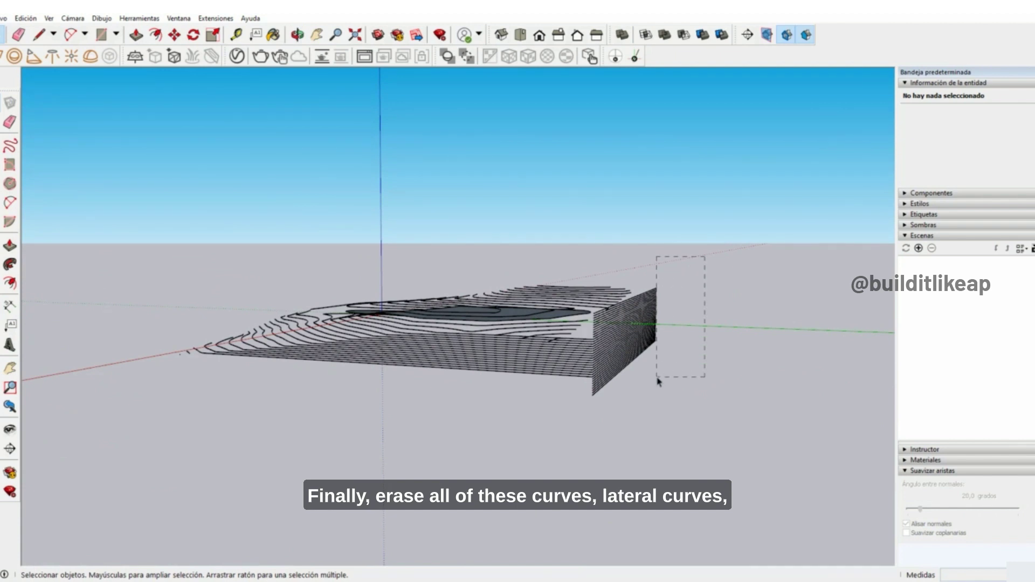
pyautogui.moveTo(651, 358); pyautogui.dragTo(520, 330, button='middle')
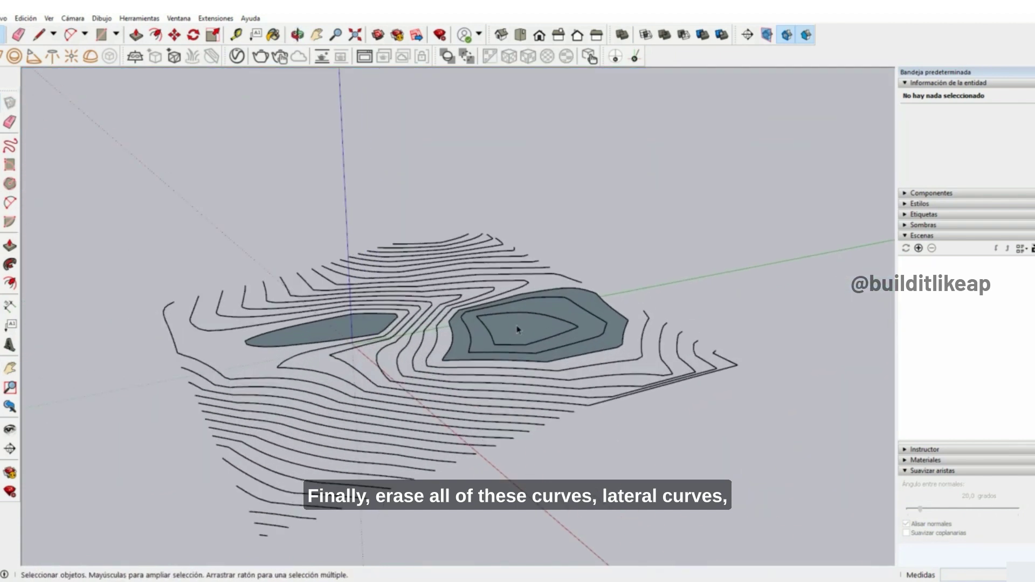
# - Delete the faces that formed inside the closed contour loops, keeping only the curves
pyautogui.click(538, 324)
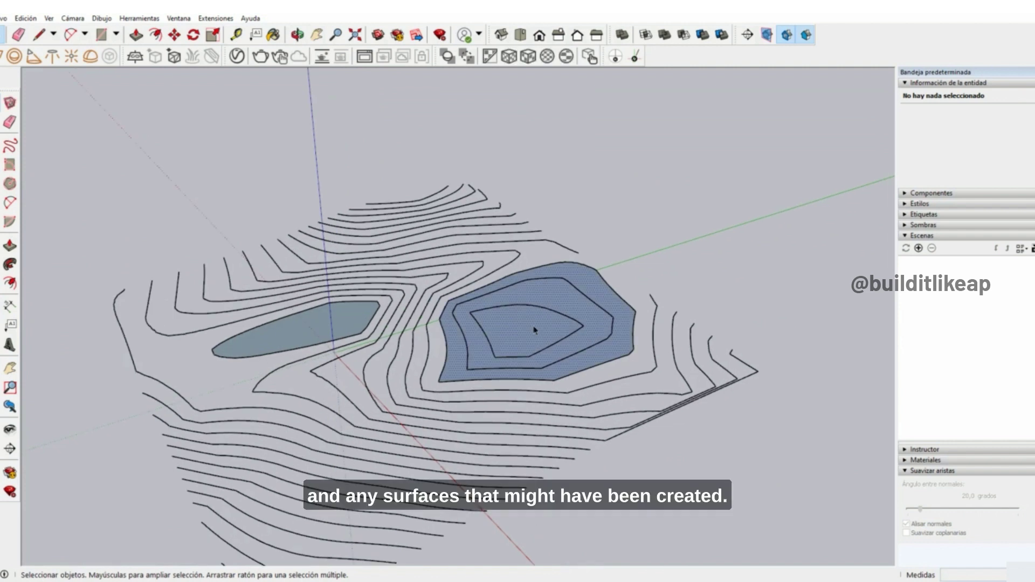
pyautogui.press('Delete')
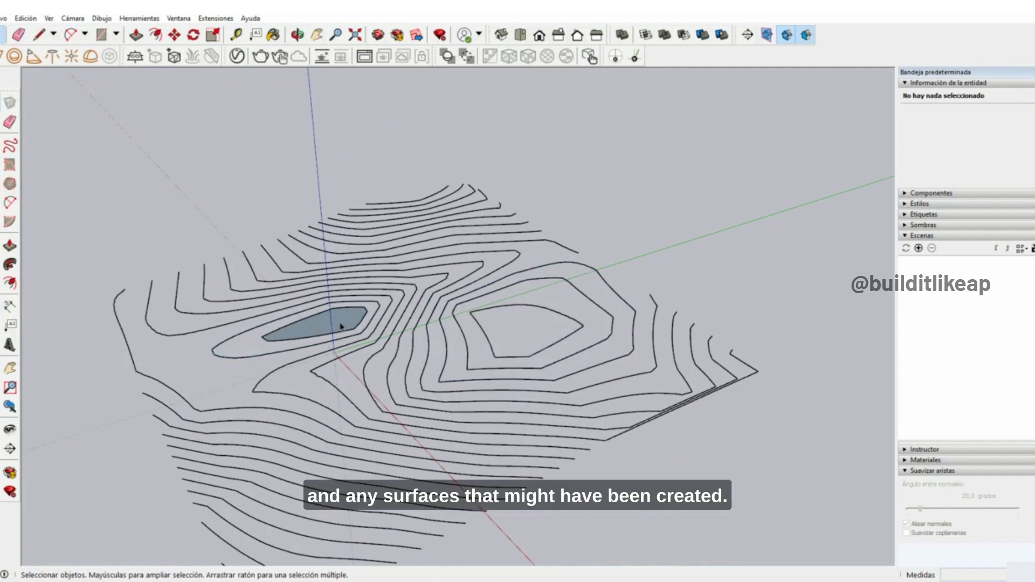
pyautogui.scroll(-2, 402, 302)
pyautogui.moveTo(402, 302); pyautogui.dragTo(617, 300, button='middle')
pyautogui.scroll(4, 652, 307)
pyautogui.scroll(-6, 658, 306)
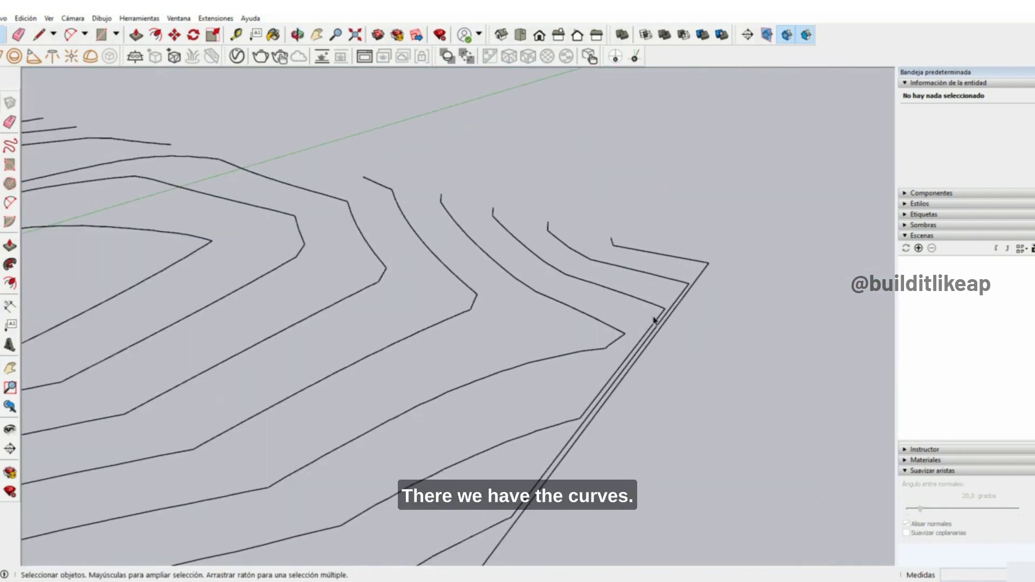
pyautogui.scroll(2, 597, 278)
pyautogui.moveTo(597, 278); pyautogui.dragTo(455, 238, button='middle')
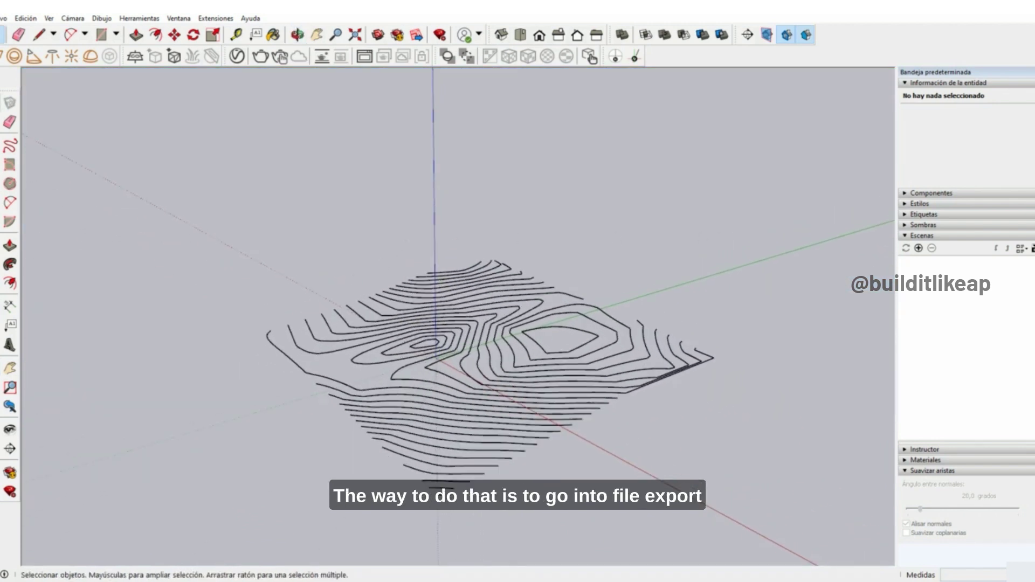
# - Export the contour curves as the AutoCAD file Topography.dwg and close the model
pyautogui.click(2, 18)
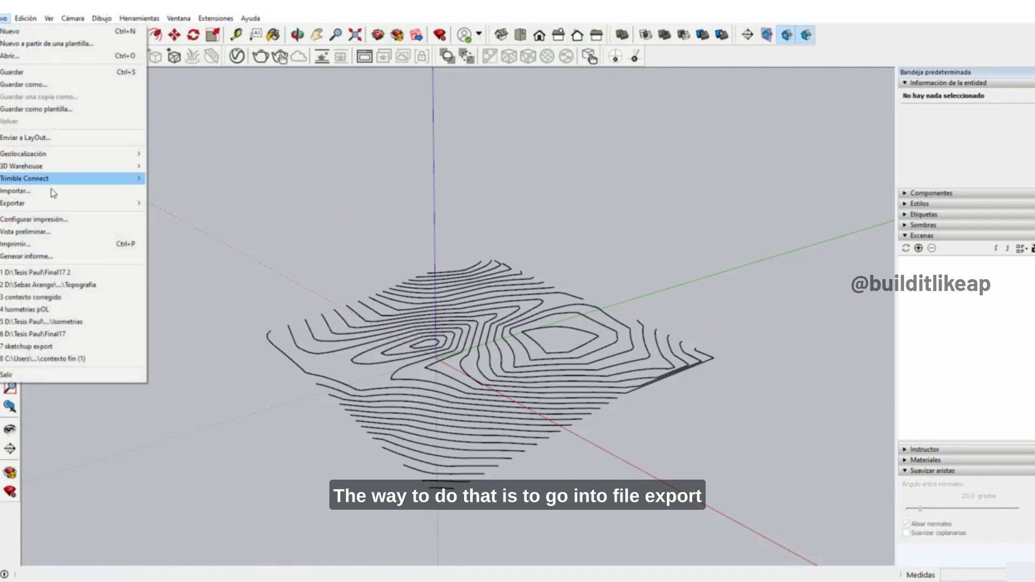
pyautogui.moveTo(62, 207)
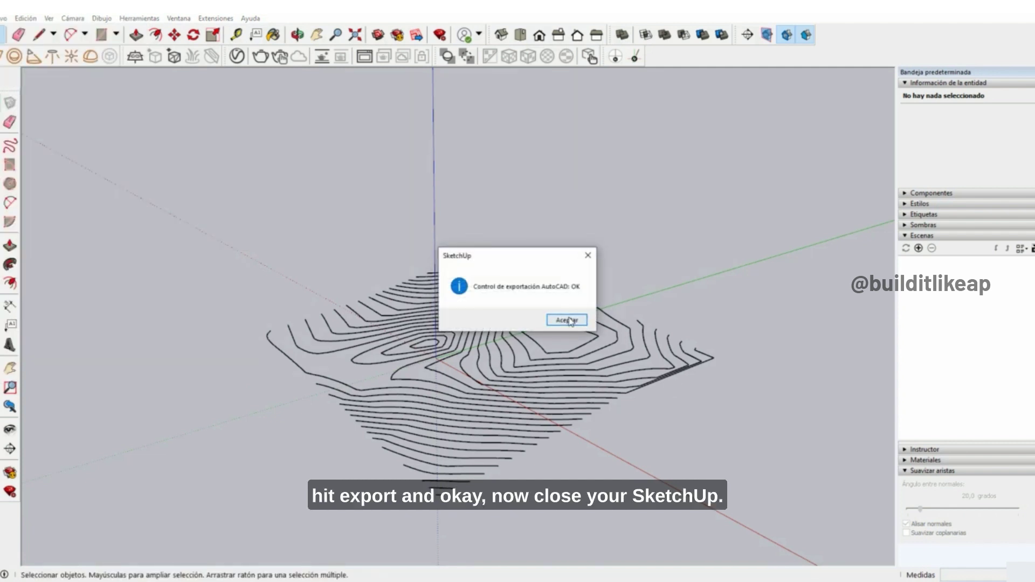
pyautogui.click(567, 320)
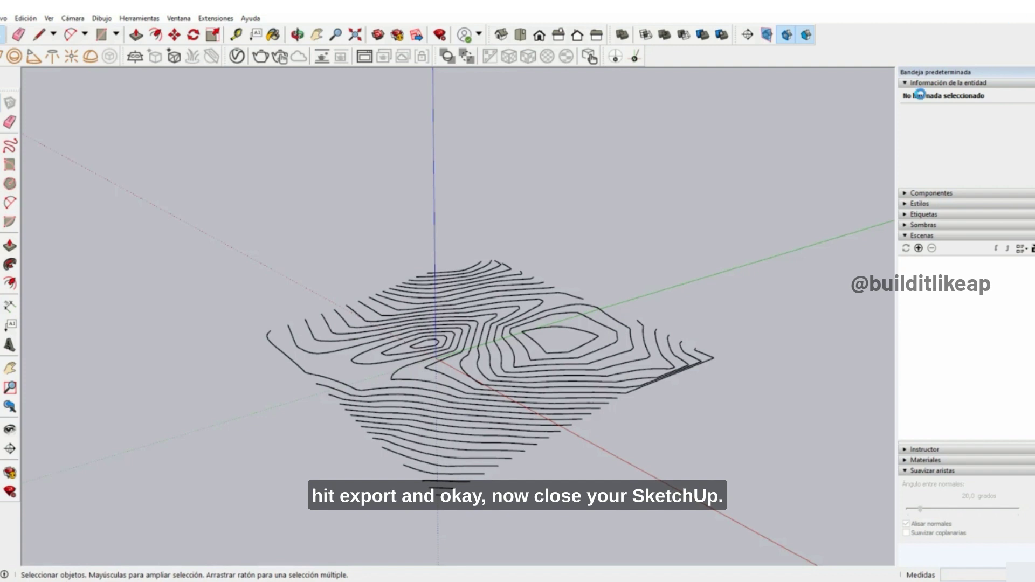
pyautogui.click(528, 317)
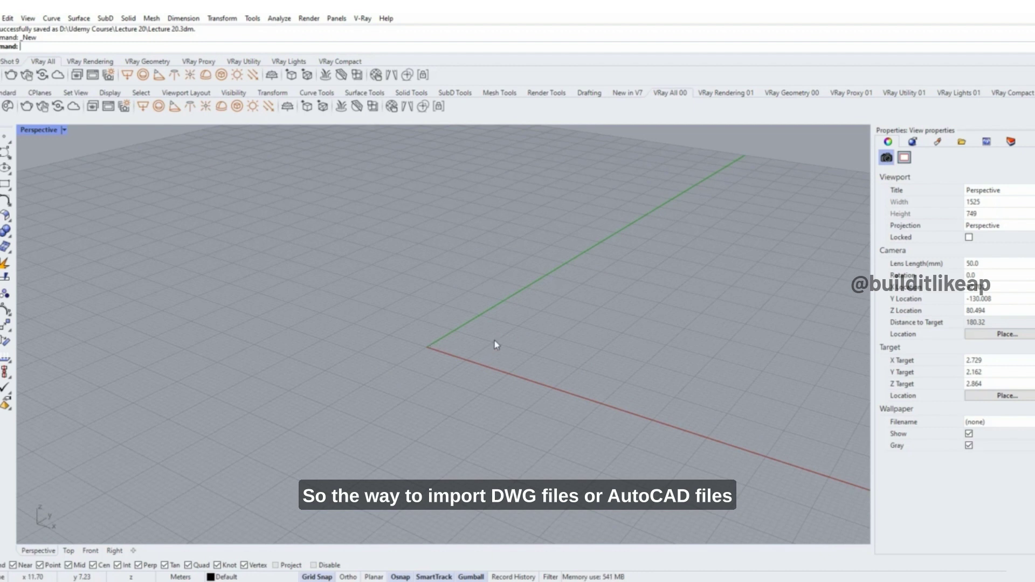
# - In Rhino, import Topography.dwg with the model units and layout units both set to Meters
pyautogui.click(1, 17)
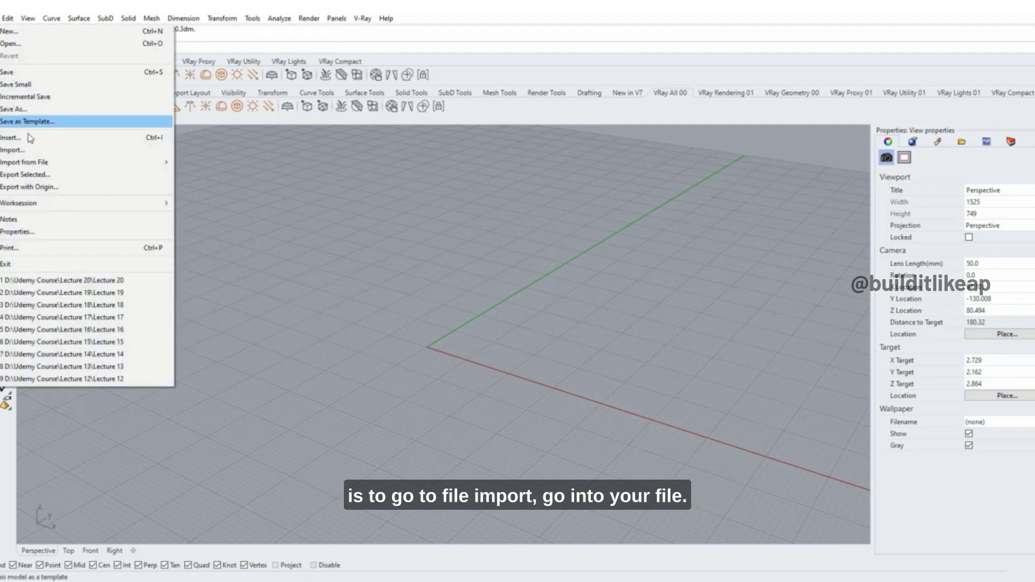
pyautogui.click(27, 148)
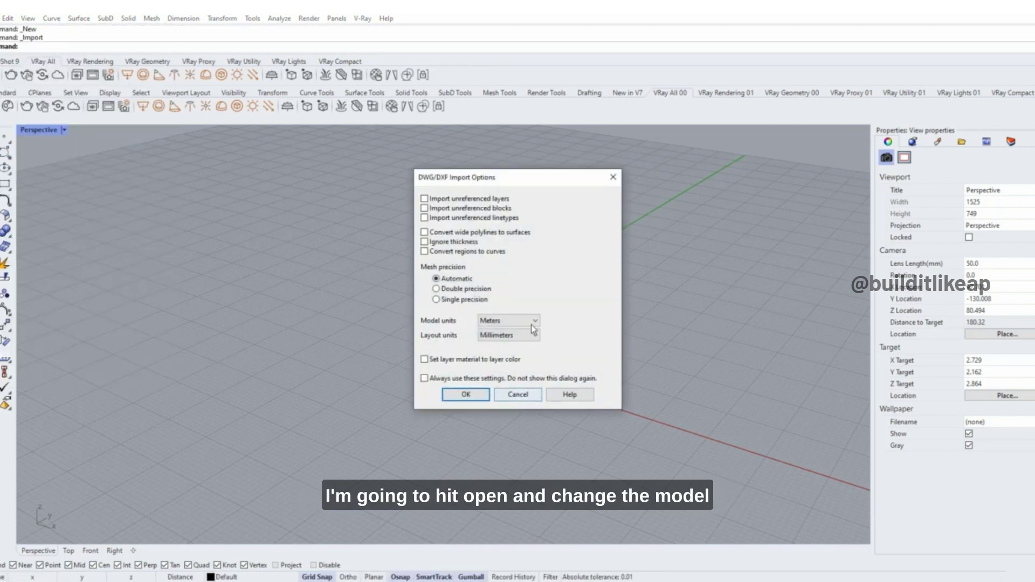
pyautogui.click(532, 324)
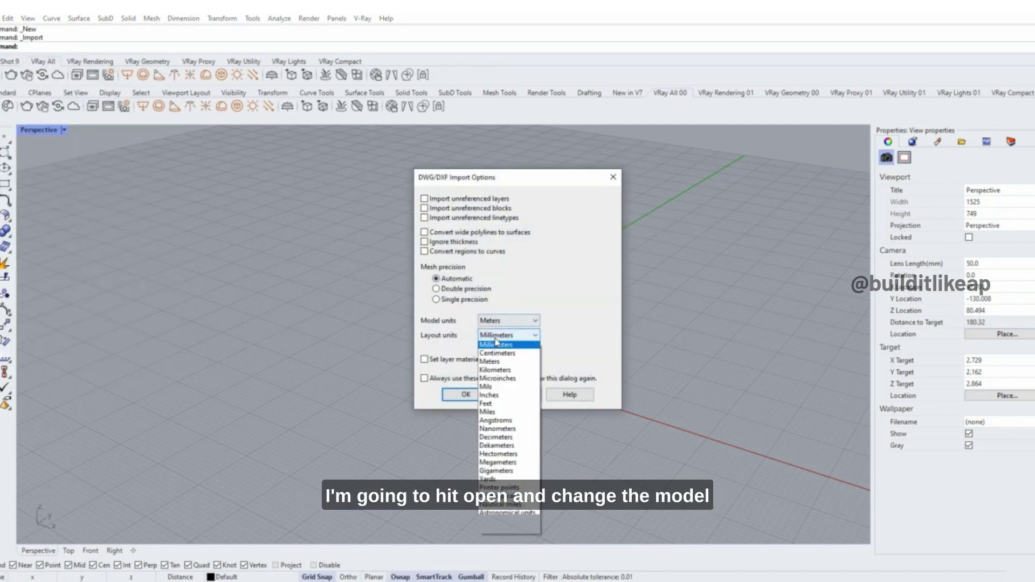
pyautogui.click(500, 339)
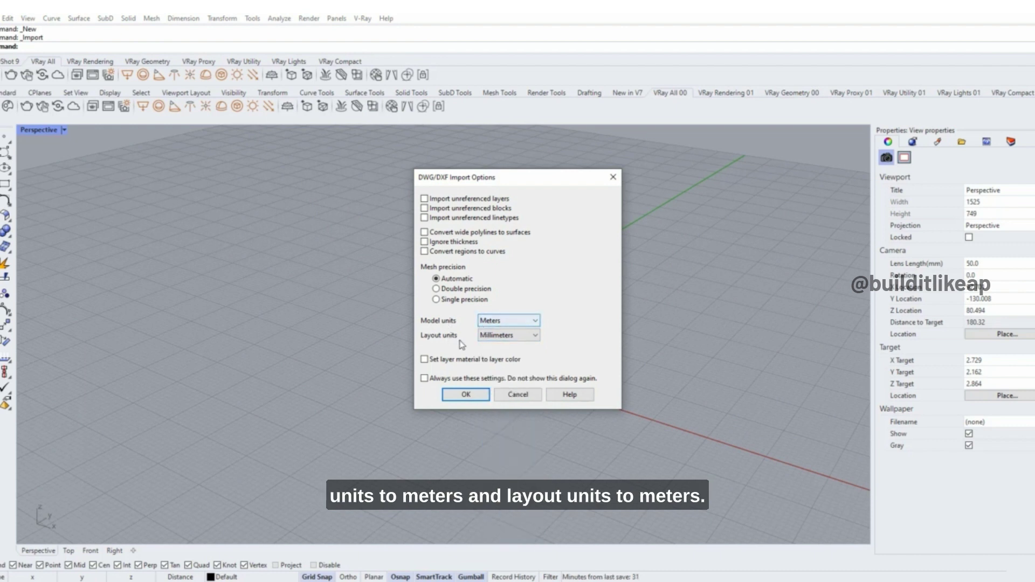
pyautogui.click(522, 336)
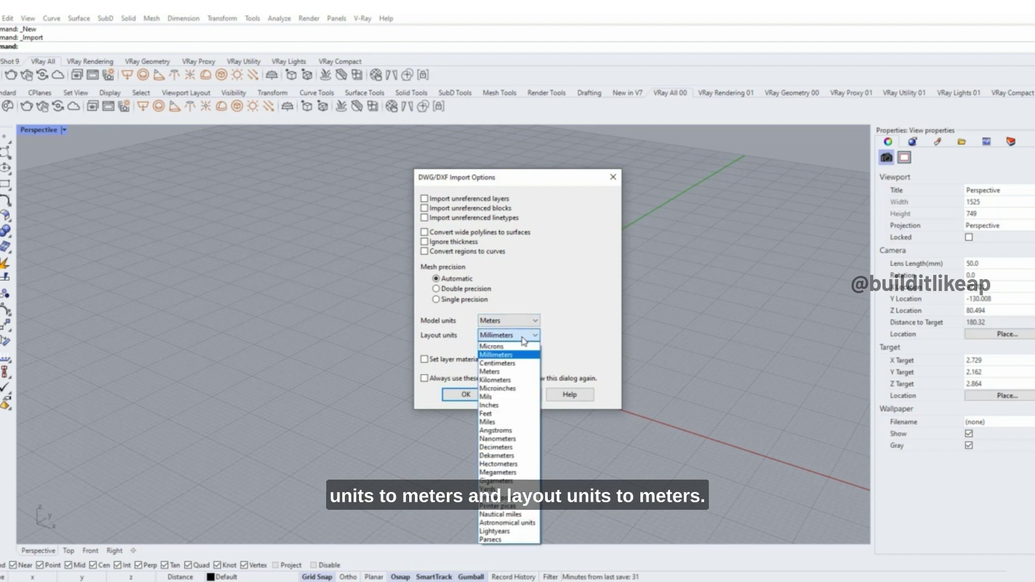
pyautogui.click(508, 372)
pyautogui.click(466, 395)
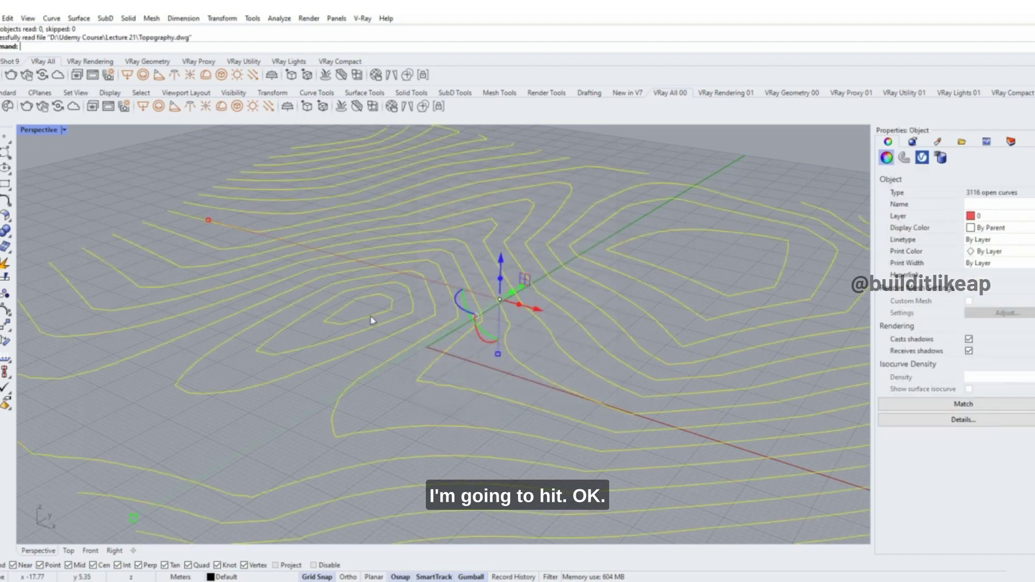
# - Create a new layer named Topography for the imported contour curves
pyautogui.scroll(-5, 424, 309)
pyautogui.middleClick(503, 277)
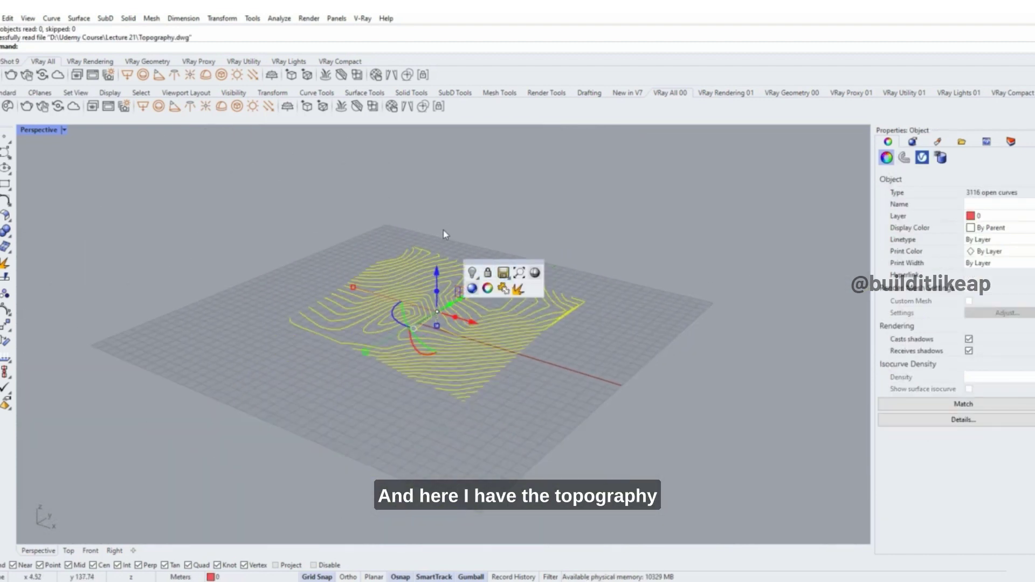
pyautogui.moveTo(444, 234); pyautogui.dragTo(407, 258, button='right')
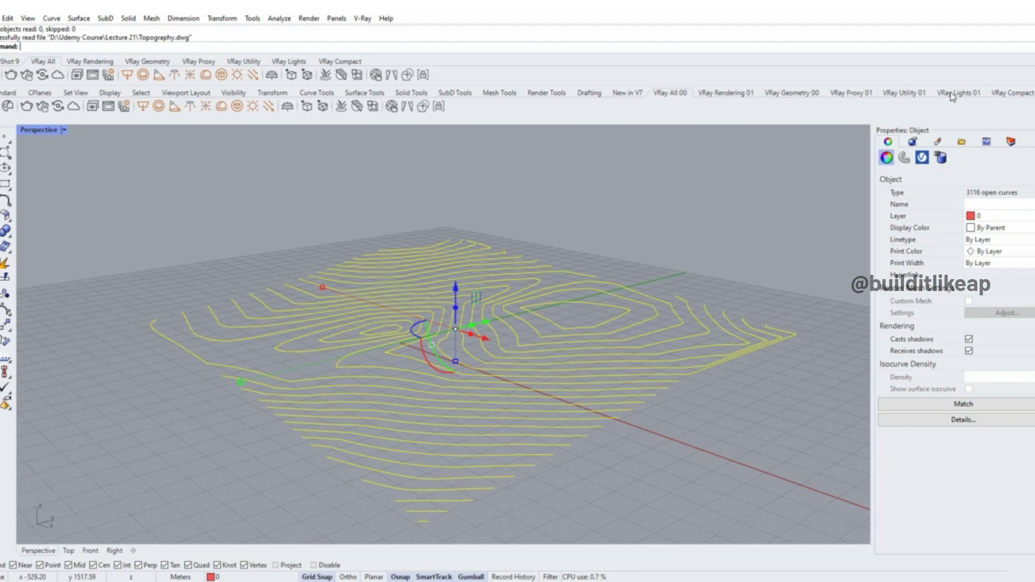
pyautogui.click(1009, 143)
pyautogui.rightClick(904, 322)
pyautogui.click(922, 329)
pyautogui.write('T')
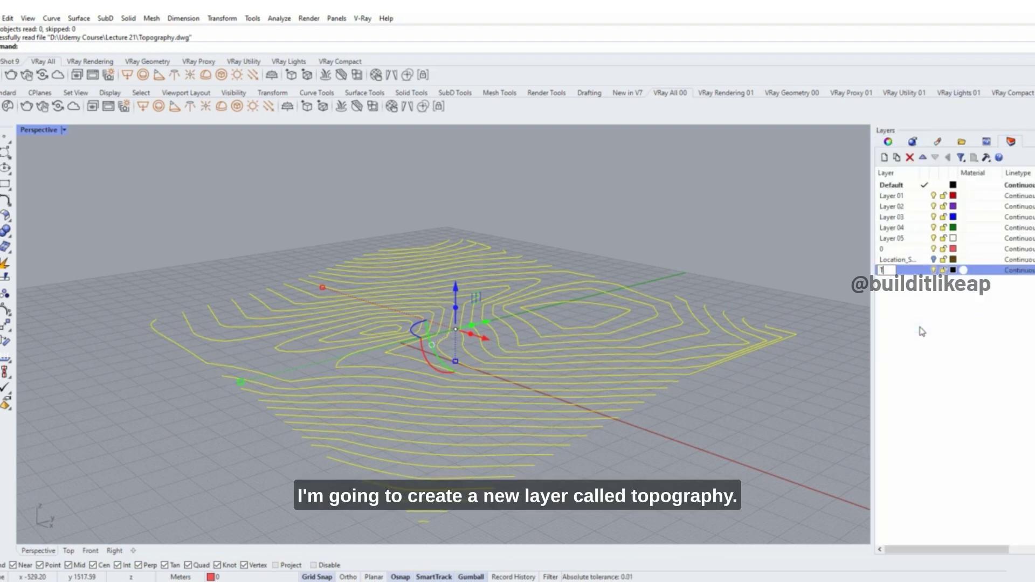
pyautogui.write('opography')
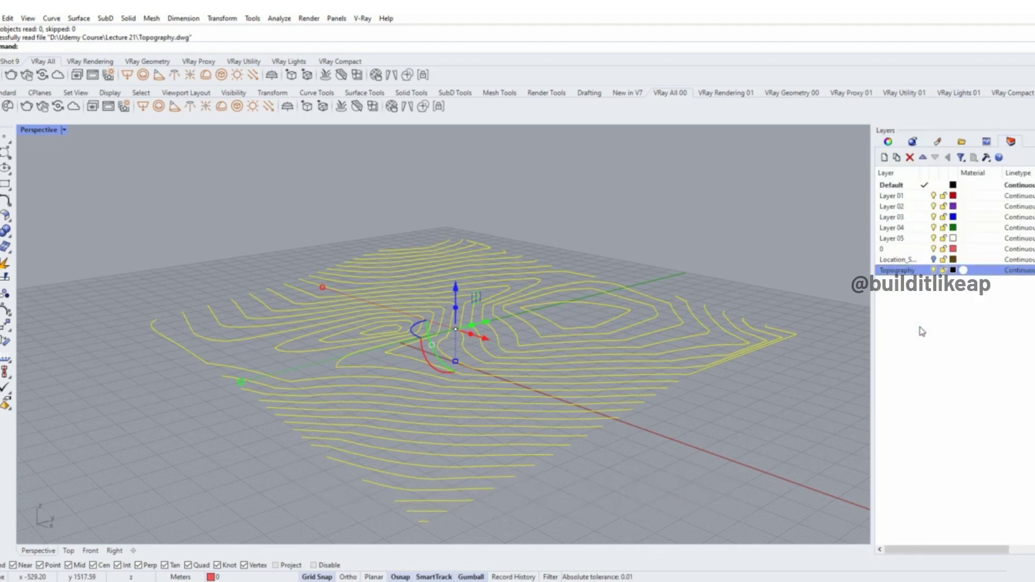
# - Make the Topography layer current and move all the imported contour curves onto it
pyautogui.scroll(-3, 610, 201)
pyautogui.moveTo(736, 194); pyautogui.dragTo(345, 380)
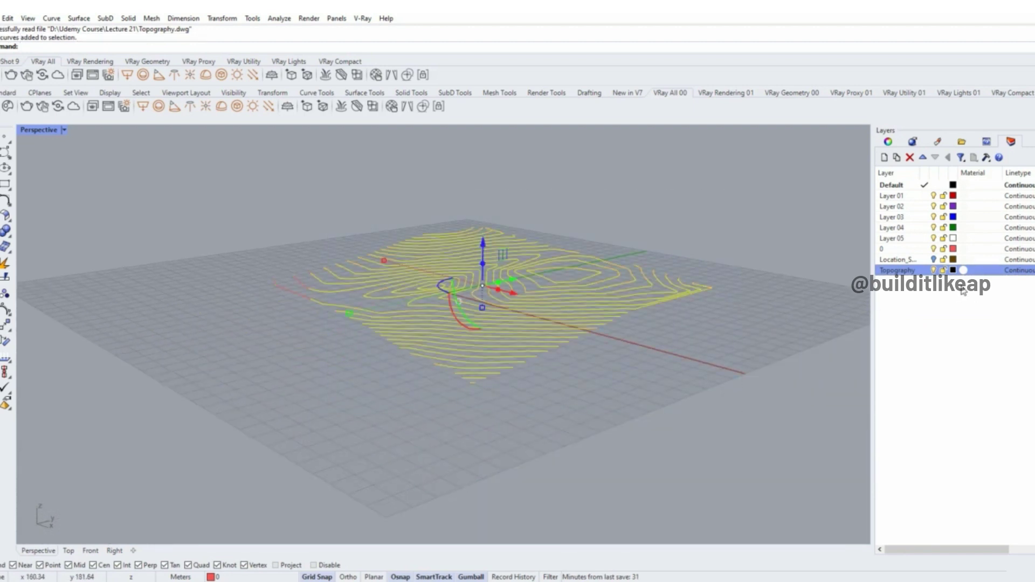
pyautogui.click(923, 270)
pyautogui.scroll(2, 293, 417)
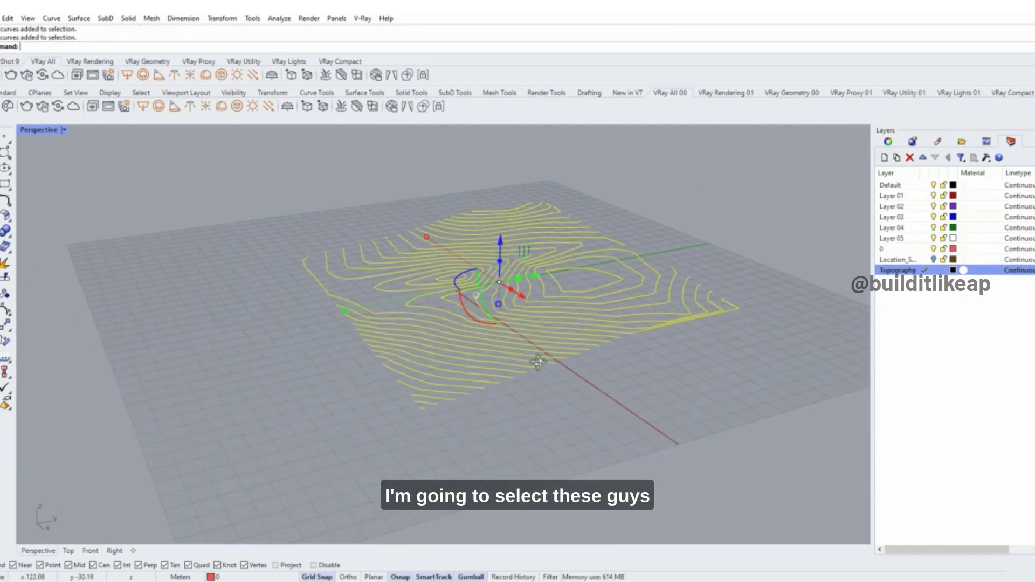
pyautogui.rightClick(903, 271)
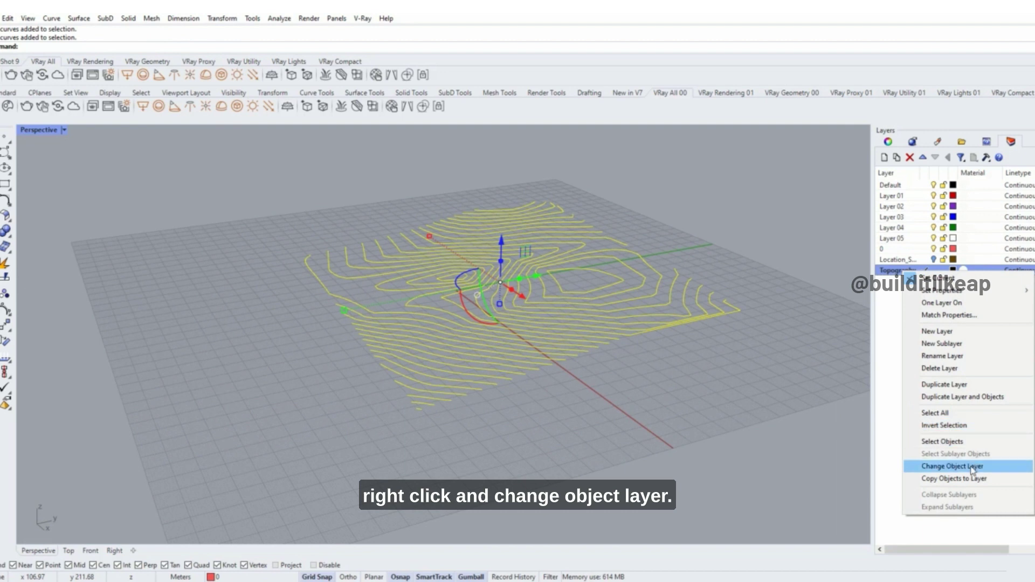
pyautogui.click(951, 466)
# - Undo the trial patch surface made from the contour curves
pyautogui.moveTo(635, 377); pyautogui.dragTo(669, 293, button='right')
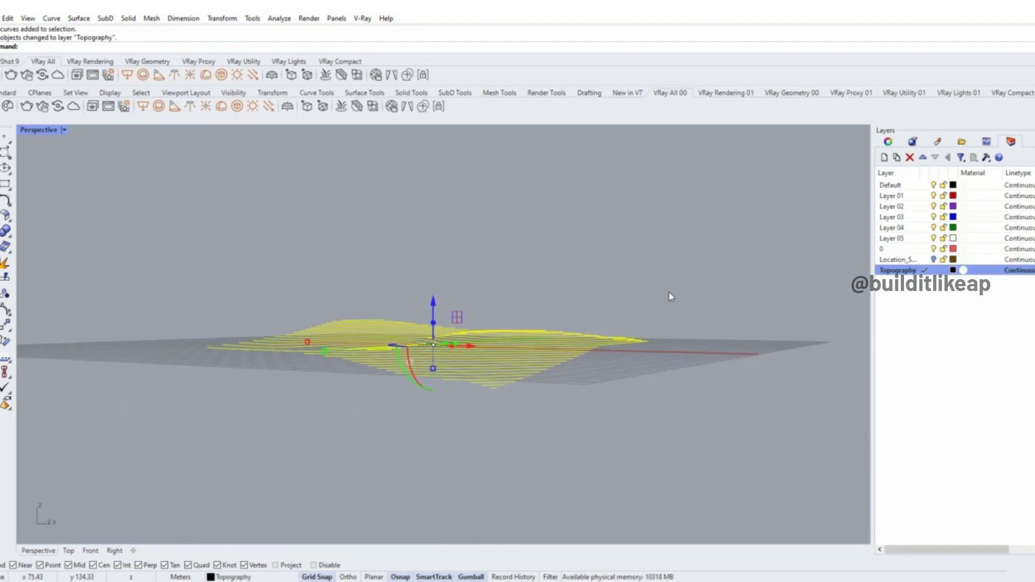
pyautogui.moveTo(436, 306); pyautogui.dragTo(438, 275)
pyautogui.hotkey('ctrl', 'z')
pyautogui.moveTo(556, 224); pyautogui.dragTo(677, 226, button='right')
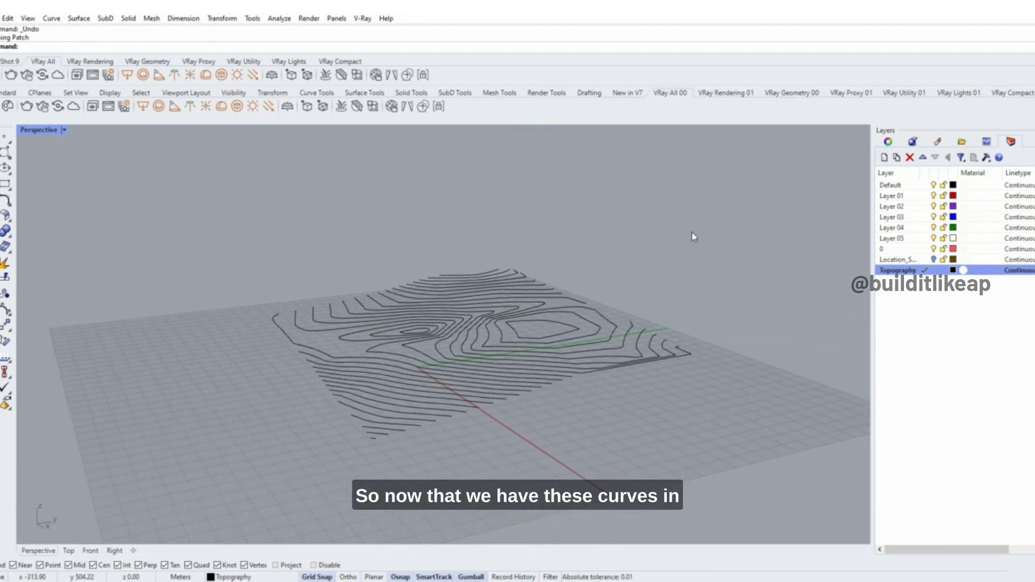
# - Undo the join of the contour curves to return them to separate segments
pyautogui.moveTo(280, 413); pyautogui.dragTo(255, 430)
pyautogui.click(504, 435)
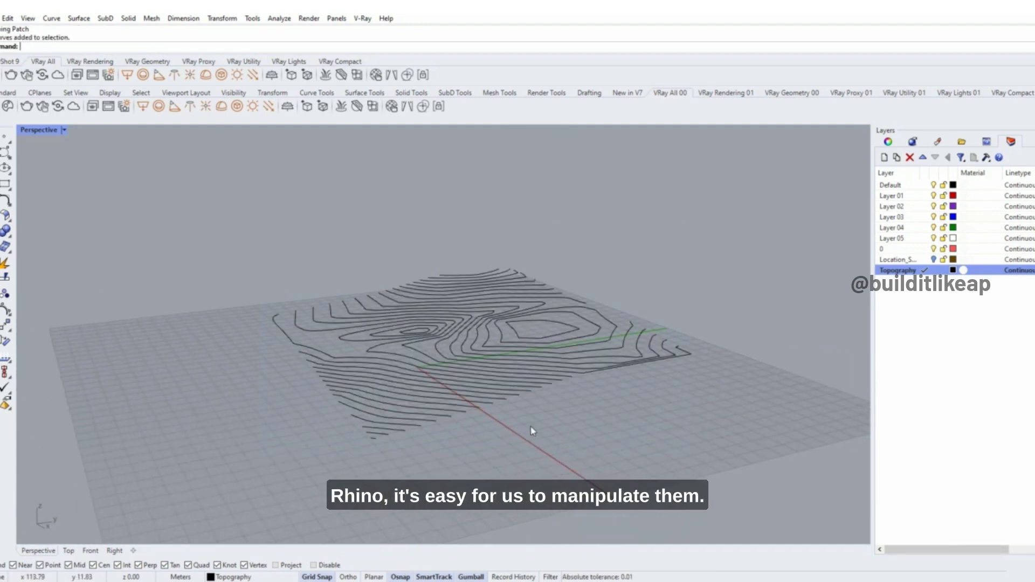
pyautogui.keyDown('shift'); pyautogui.moveTo(530, 428); pyautogui.dragTo(536, 449, button='right'); pyautogui.keyUp('shift')
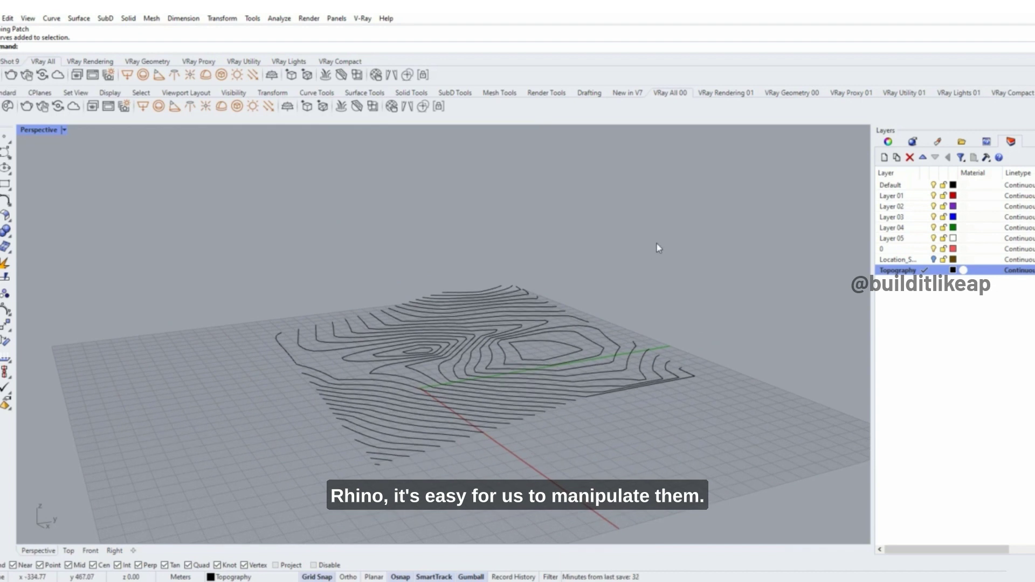
pyautogui.keyDown('shift'); pyautogui.moveTo(659, 291); pyautogui.dragTo(660, 278, button='right'); pyautogui.keyUp('shift')
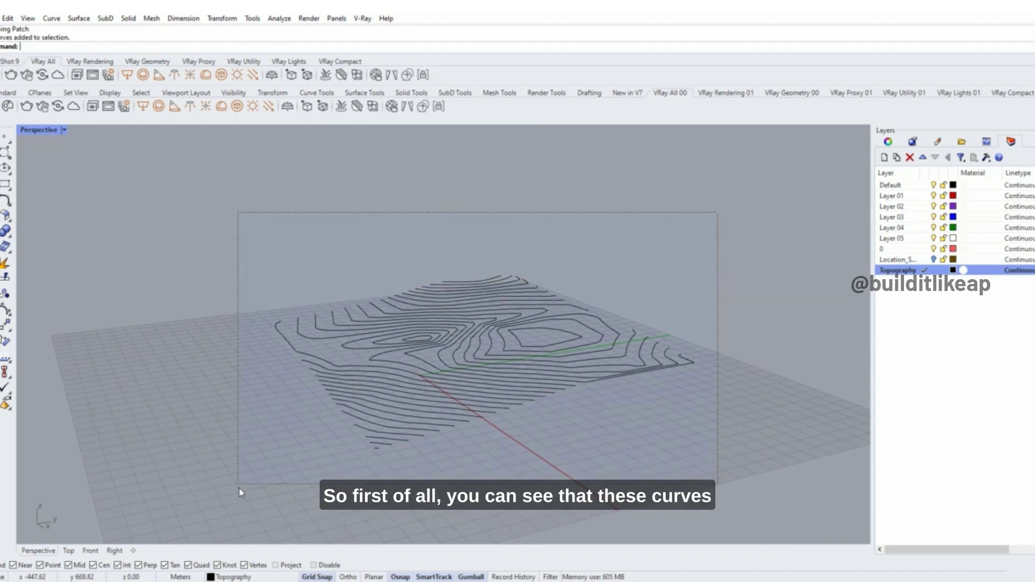
pyautogui.hotkey('ctrl', 'z')
# - Examine individual segments along the nearer contour curves to see whether the curves are exploded
pyautogui.click(541, 474)
pyautogui.click(460, 415)
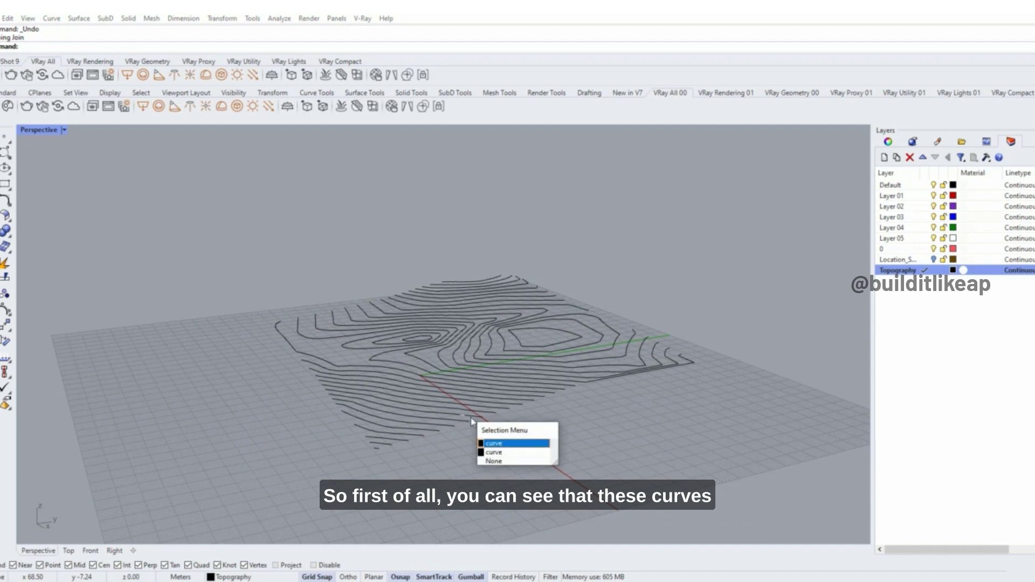
pyautogui.scroll(7, 474, 418)
pyautogui.click(483, 431)
pyautogui.click(525, 458)
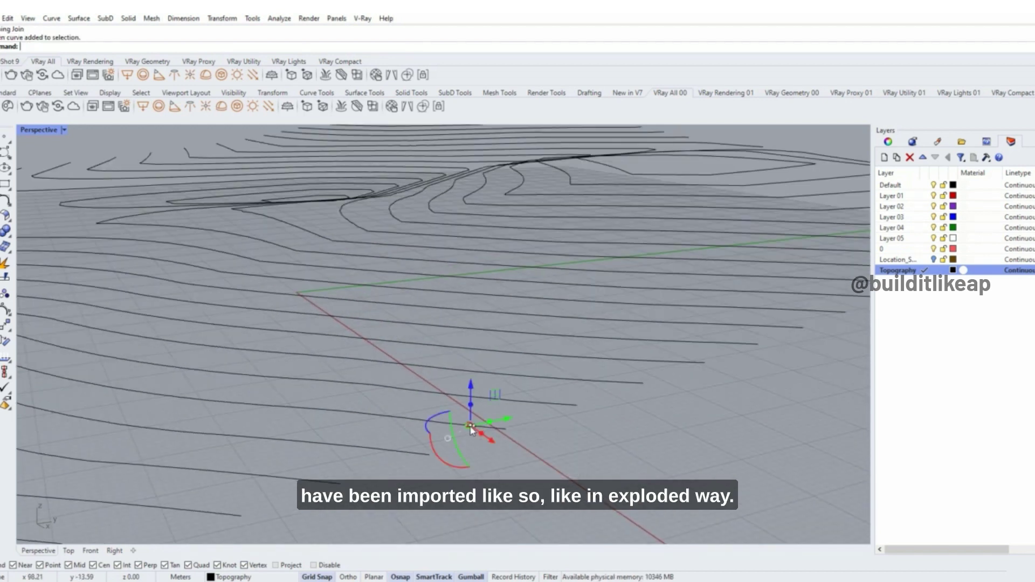
pyautogui.click(423, 419)
pyautogui.click(419, 419)
pyautogui.scroll(-13, 432, 412)
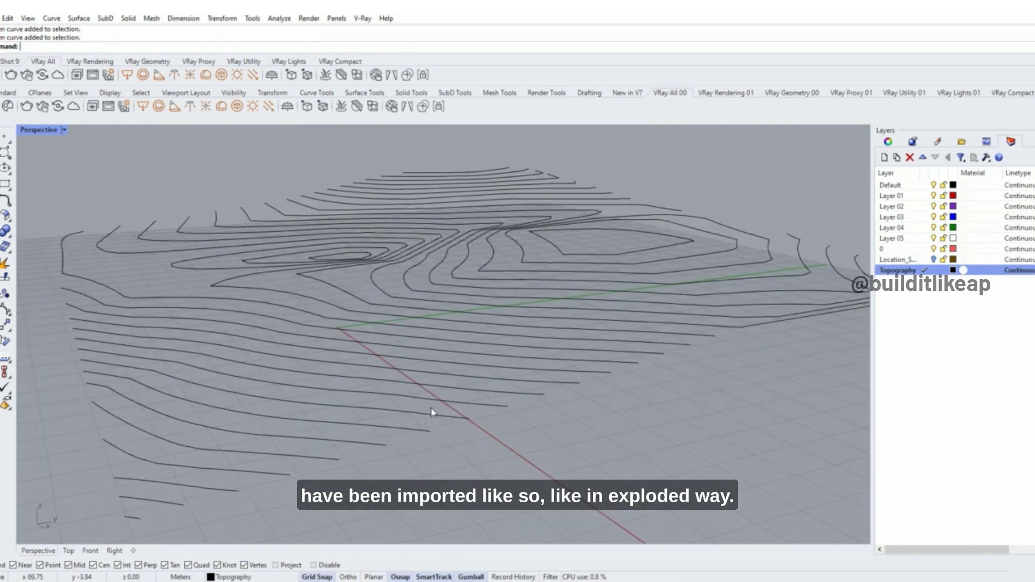
pyautogui.moveTo(475, 423); pyautogui.dragTo(487, 438, button='right')
# - Join all the contour curve segments and check several of the resulting curves individually
pyautogui.moveTo(632, 253); pyautogui.dragTo(259, 492)
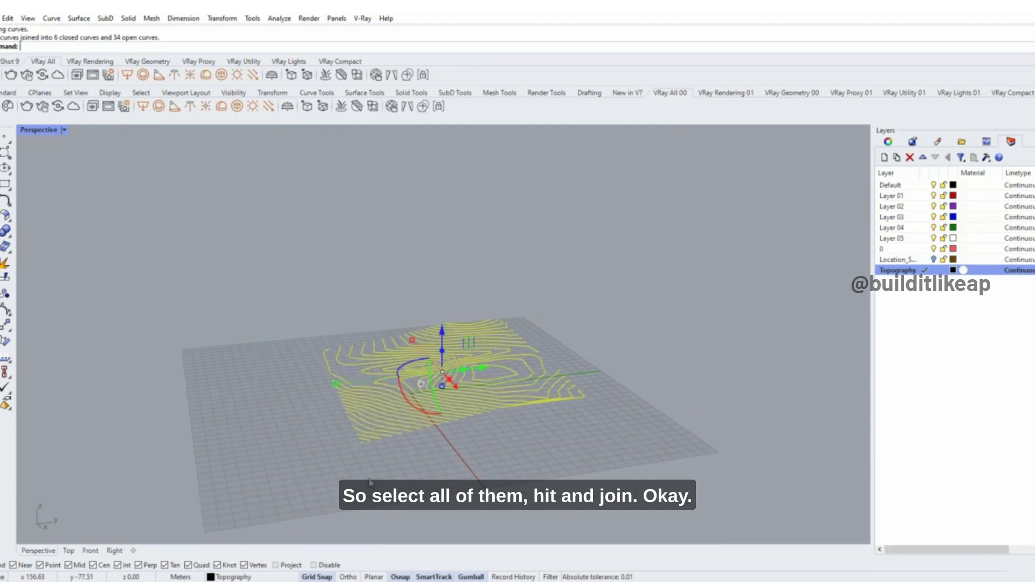
pyautogui.click(369, 478)
pyautogui.scroll(5, 365, 450)
pyautogui.click(368, 455)
pyautogui.click(404, 448)
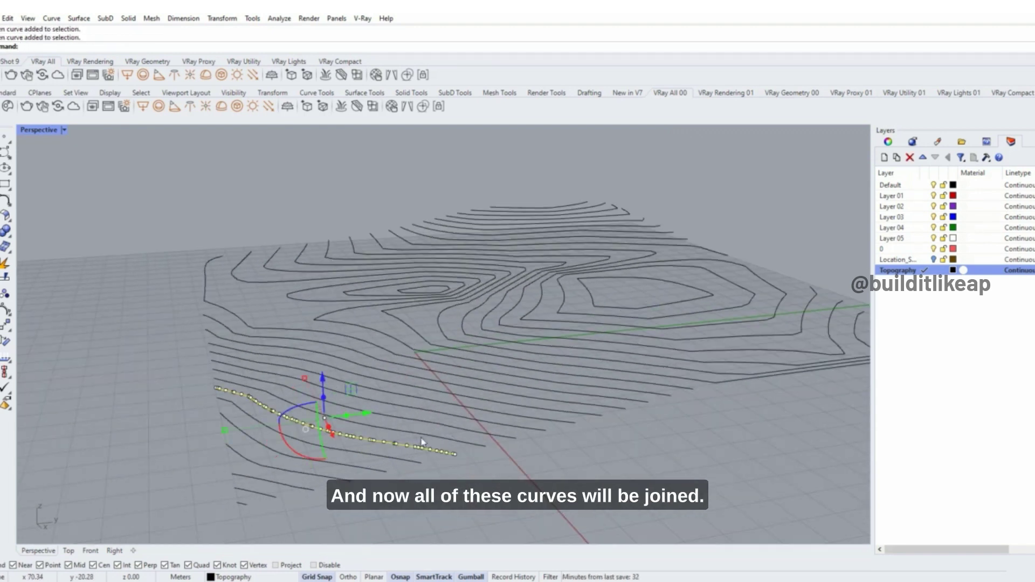
pyautogui.click(427, 433)
pyautogui.click(436, 424)
pyautogui.click(447, 415)
pyautogui.press('Escape')
pyautogui.scroll(-8, 448, 419)
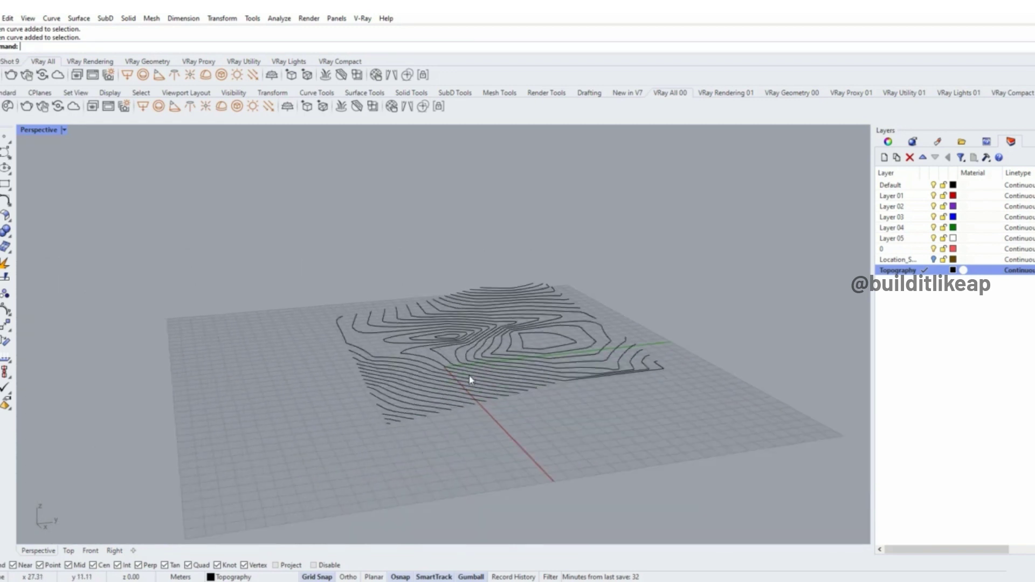
pyautogui.moveTo(680, 425)
pyautogui.mouseDown(button='right')
pyautogui.moveTo(672, 409)
pyautogui.moveTo(686, 377)
pyautogui.moveTo(671, 408)
pyautogui.mouseUp(button='right')
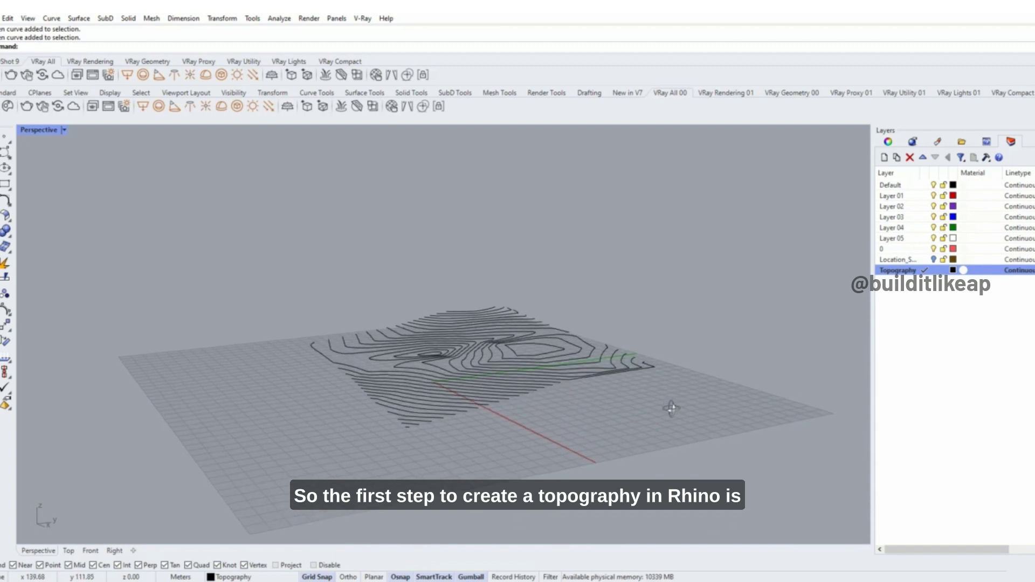
pyautogui.moveTo(695, 252); pyautogui.dragTo(323, 467)
pyautogui.moveTo(324, 467); pyautogui.dragTo(476, 453, button='right')
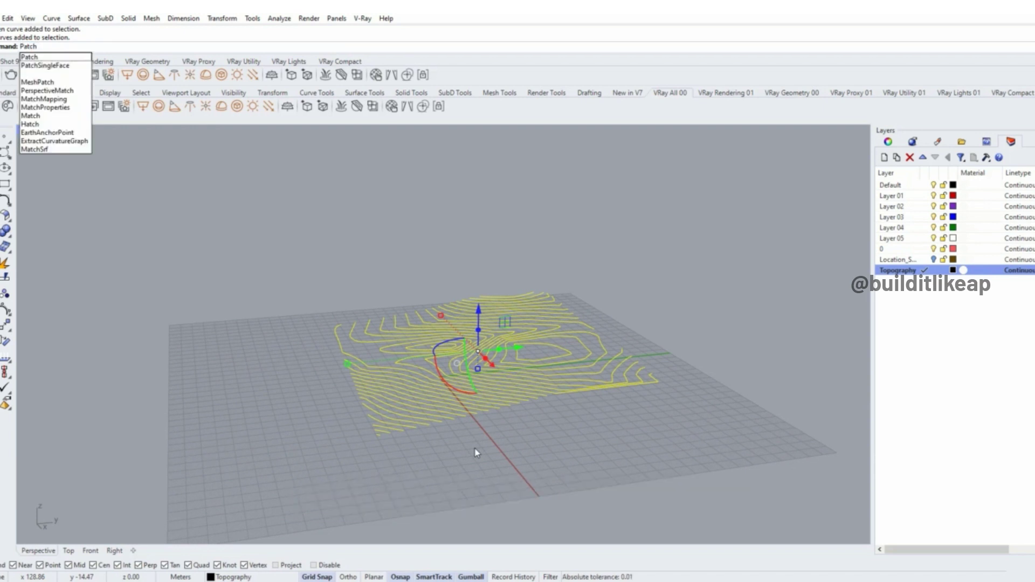
pyautogui.press('Escape')
pyautogui.press('Escape')
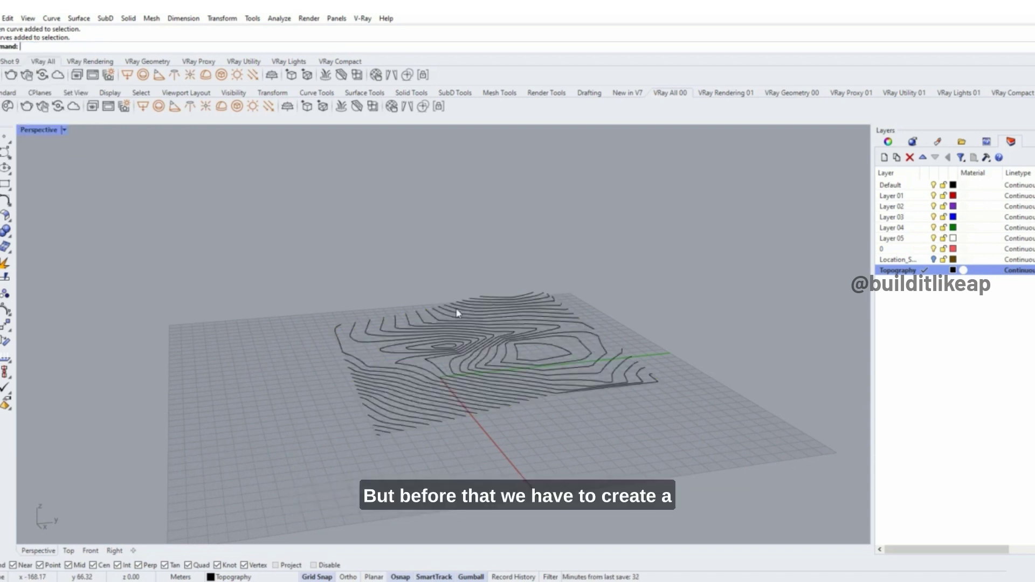
# - Create a new layer named Limit for the topography boundary and make it current
pyautogui.moveTo(407, 266); pyautogui.dragTo(389, 309, button='right')
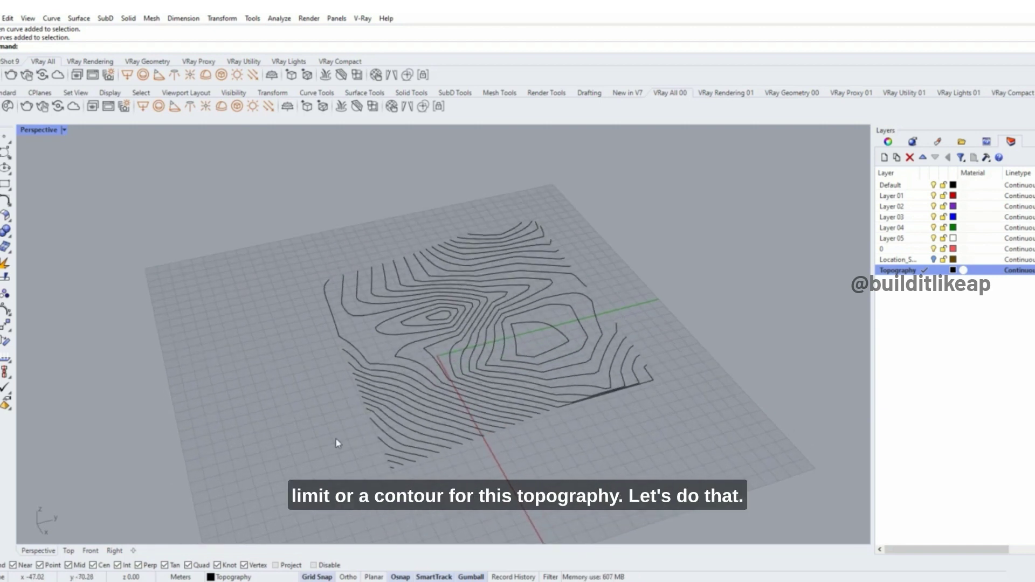
pyautogui.keyDown('shift'); pyautogui.moveTo(664, 304); pyautogui.dragTo(638, 310, button='right'); pyautogui.keyUp('shift')
pyautogui.rightClick(921, 295)
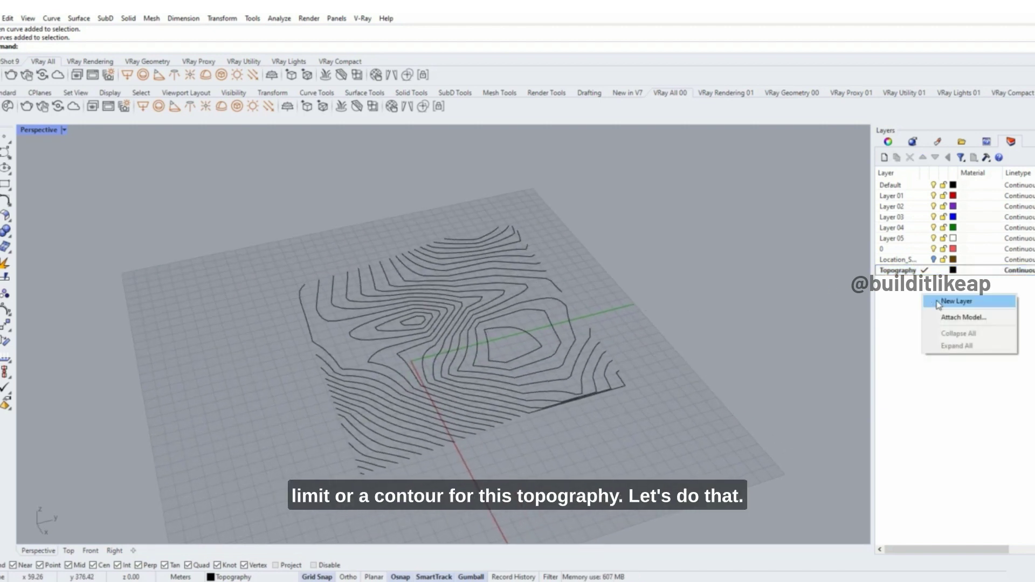
pyautogui.click(937, 301)
pyautogui.write('Limit')
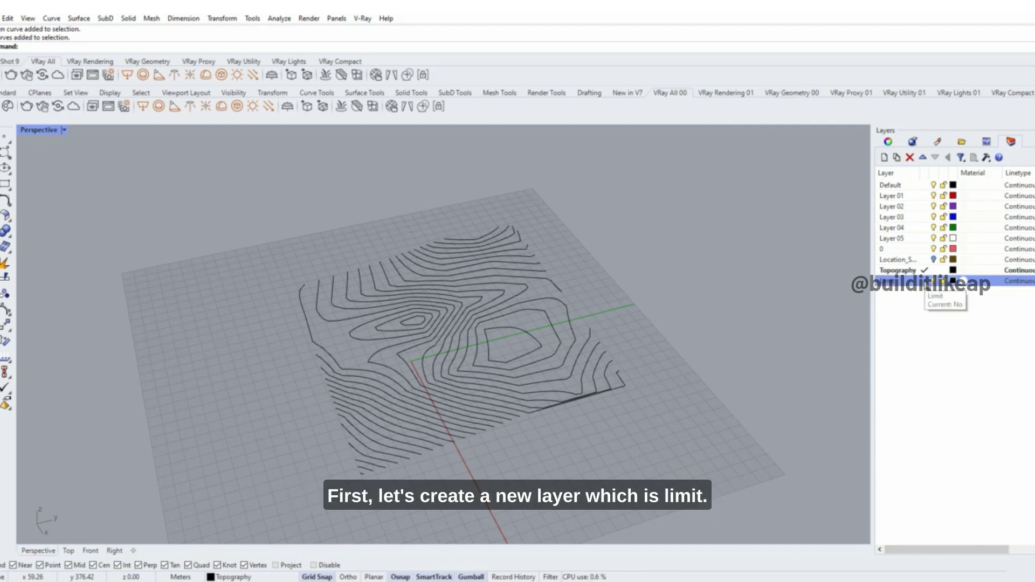
# - Switch to a maximized Top view framing all the contour curves
pyautogui.doubleClick(35, 132)
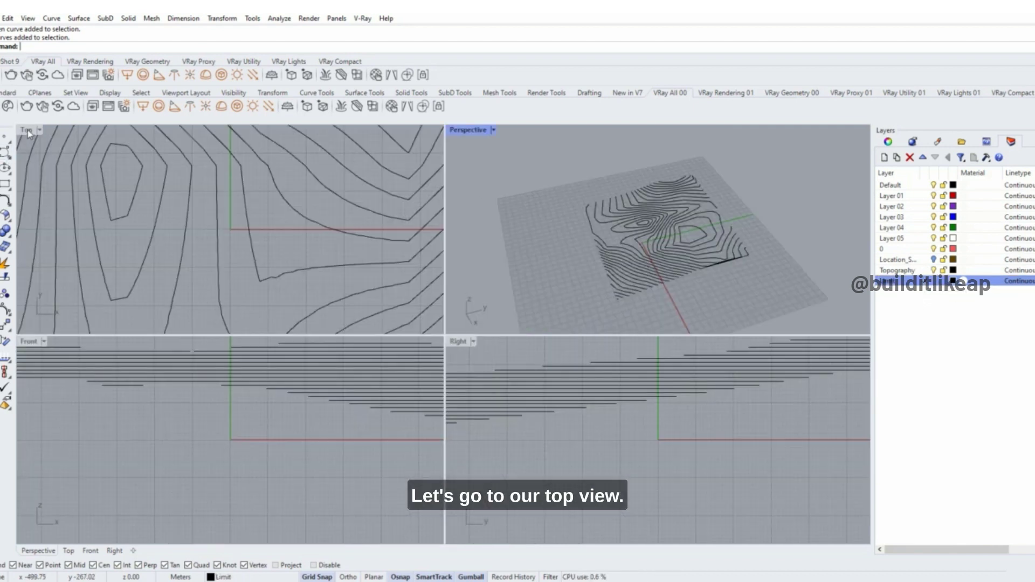
pyautogui.doubleClick(28, 131)
pyautogui.scroll(-3, 318, 351)
pyautogui.scroll(-1, 291, 307)
pyautogui.scroll(3, 263, 256)
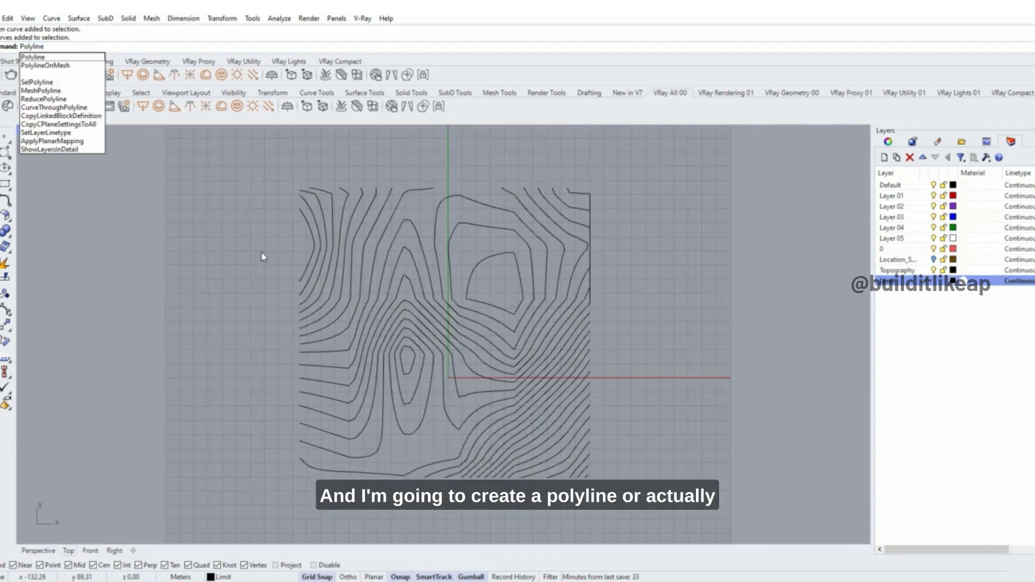
pyautogui.press('Escape')
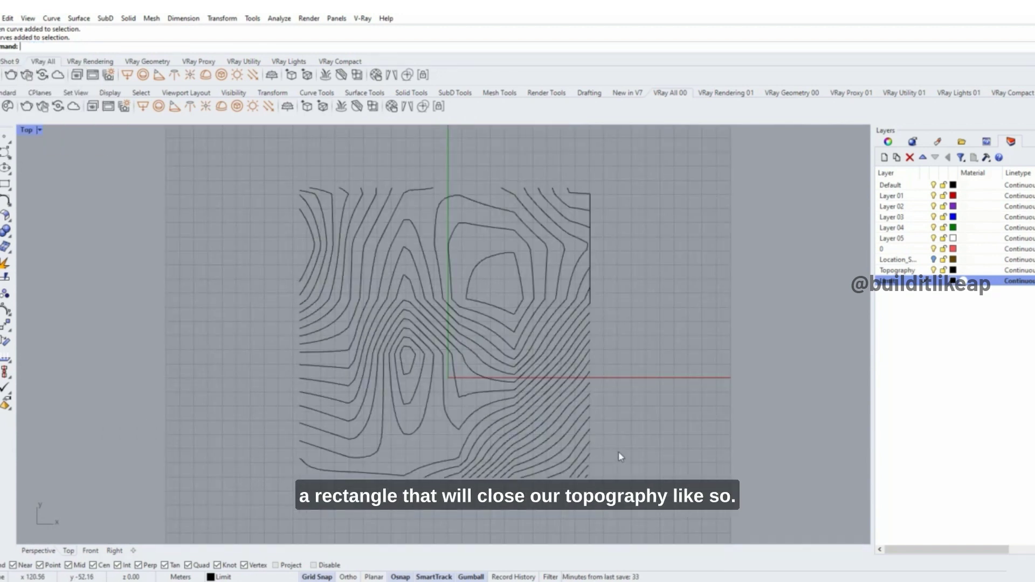
# - Draw a rectangle around the contour curves' extents, from about (100, -71) to about (-105, 135), and select it
pyautogui.press('Return')
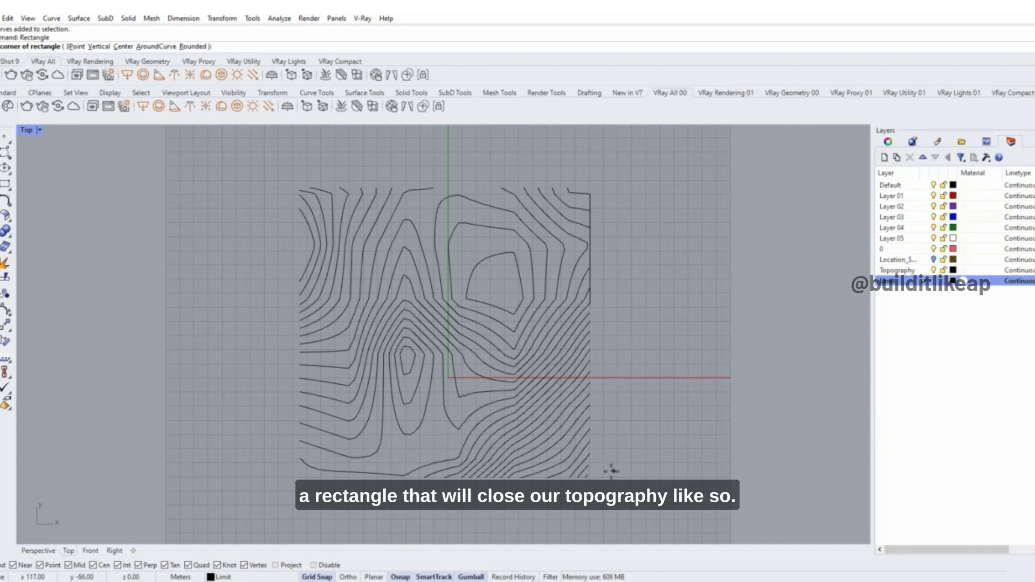
pyautogui.scroll(5, 589, 475)
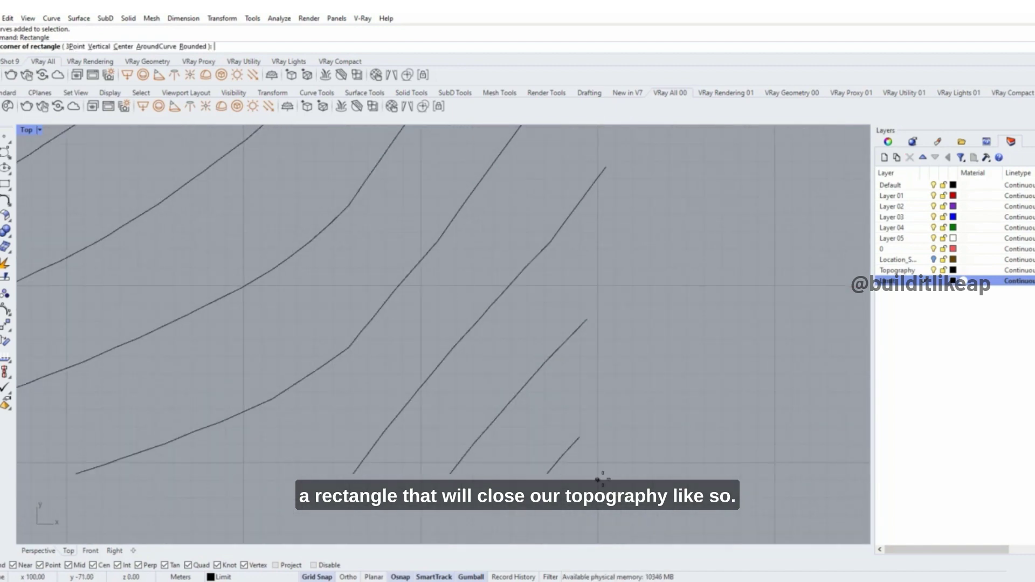
pyautogui.click(602, 478)
pyautogui.scroll(-5, 602, 478)
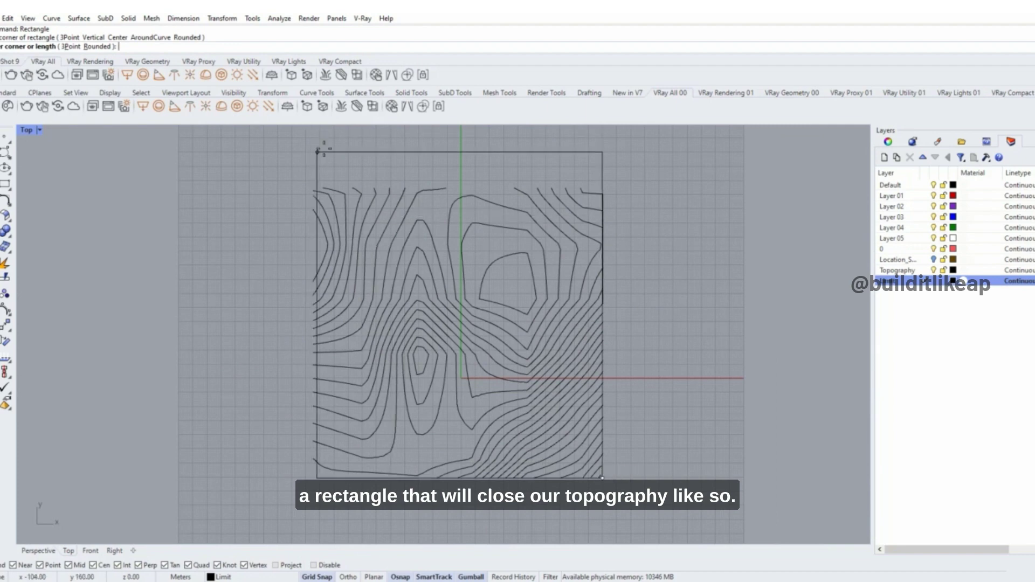
pyautogui.scroll(3, 281, 184)
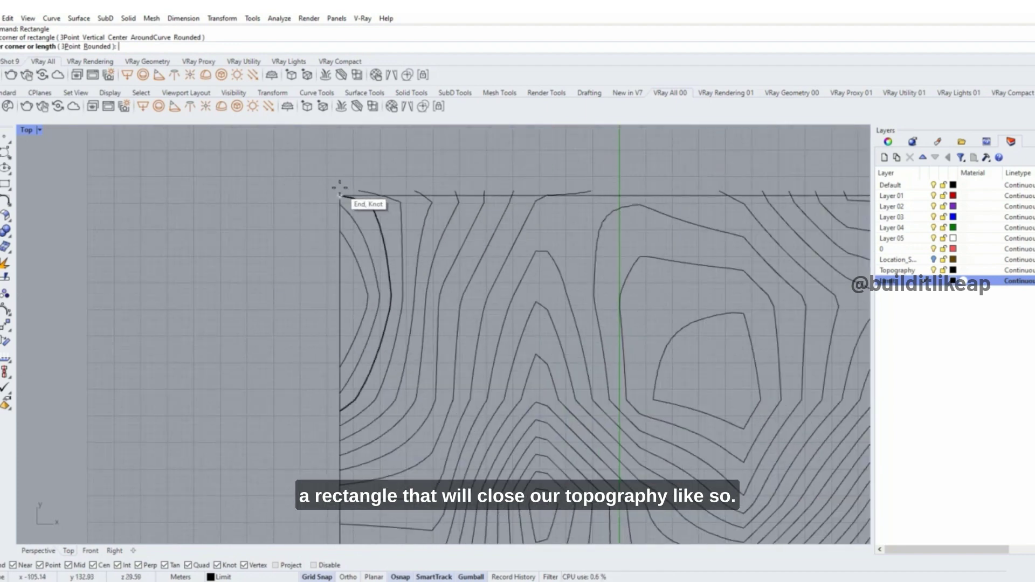
pyautogui.scroll(3, 339, 192)
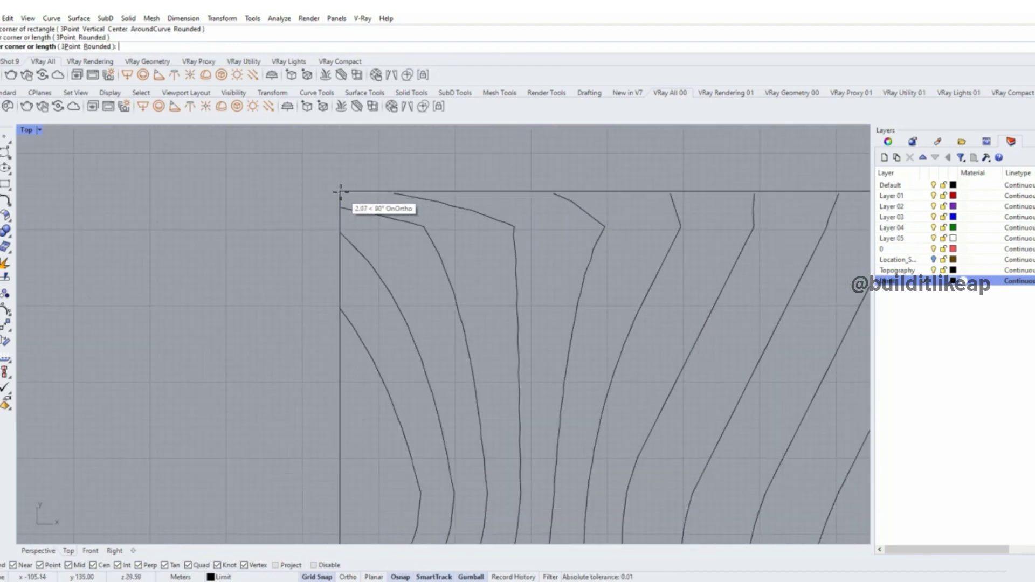
pyautogui.click(340, 192)
pyautogui.scroll(-12, 340, 192)
pyautogui.click(343, 193)
pyautogui.scroll(-4, 493, 248)
pyautogui.moveTo(544, 406); pyautogui.dragTo(533, 387, button='right')
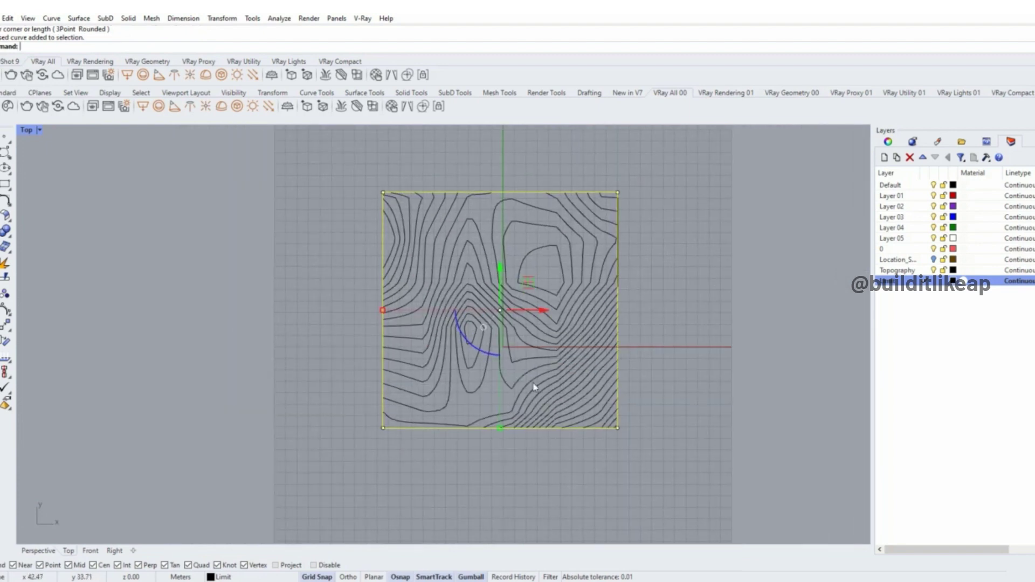
# - Scale the boundary rectangle slightly smaller in both directions so it lies just inside the contour curves' ends, and restore the four-viewport layout
pyautogui.scroll(5, 539, 390)
pyautogui.scroll(-2, 539, 413)
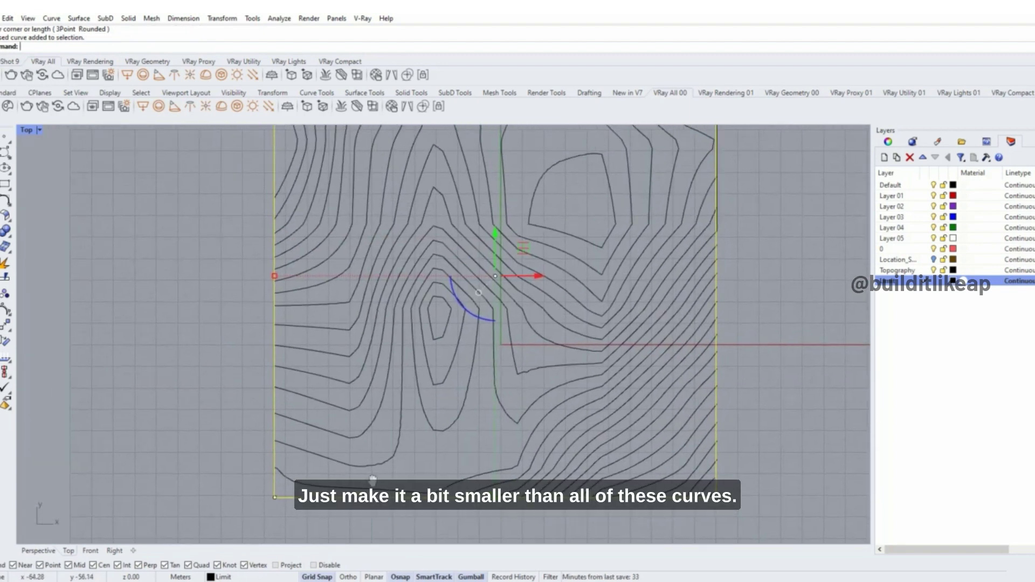
pyautogui.moveTo(281, 290); pyautogui.dragTo(359, 293)
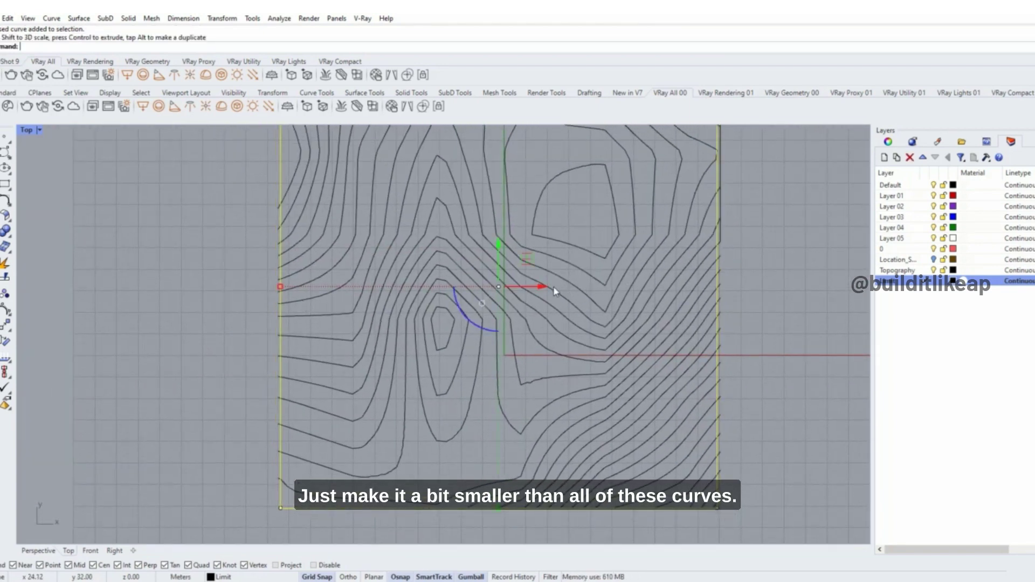
pyautogui.scroll(-2, 558, 345)
pyautogui.scroll(2, 512, 428)
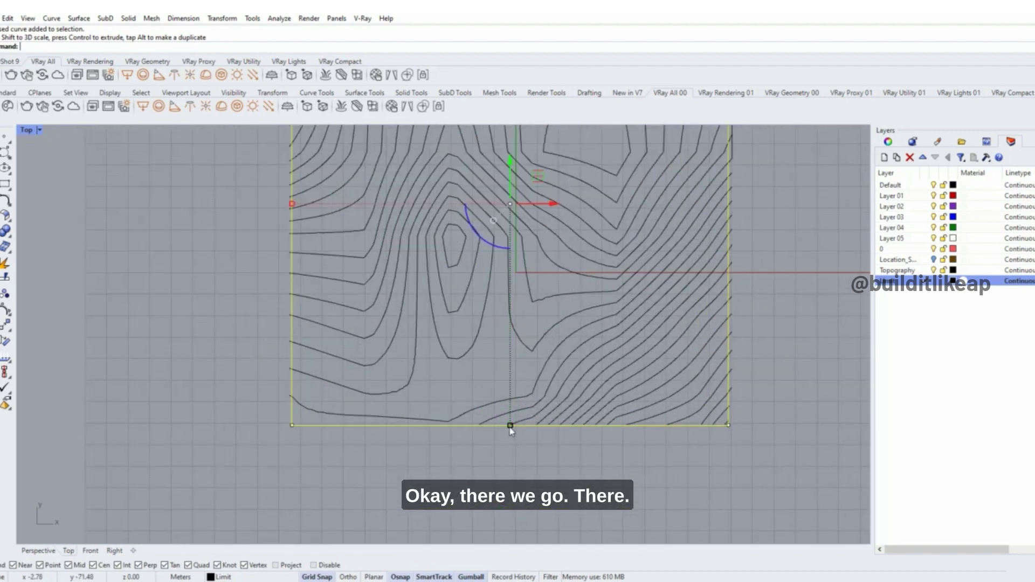
pyautogui.moveTo(509, 426); pyautogui.dragTo(510, 423)
pyautogui.scroll(-5, 512, 439)
pyautogui.scroll(6, 452, 219)
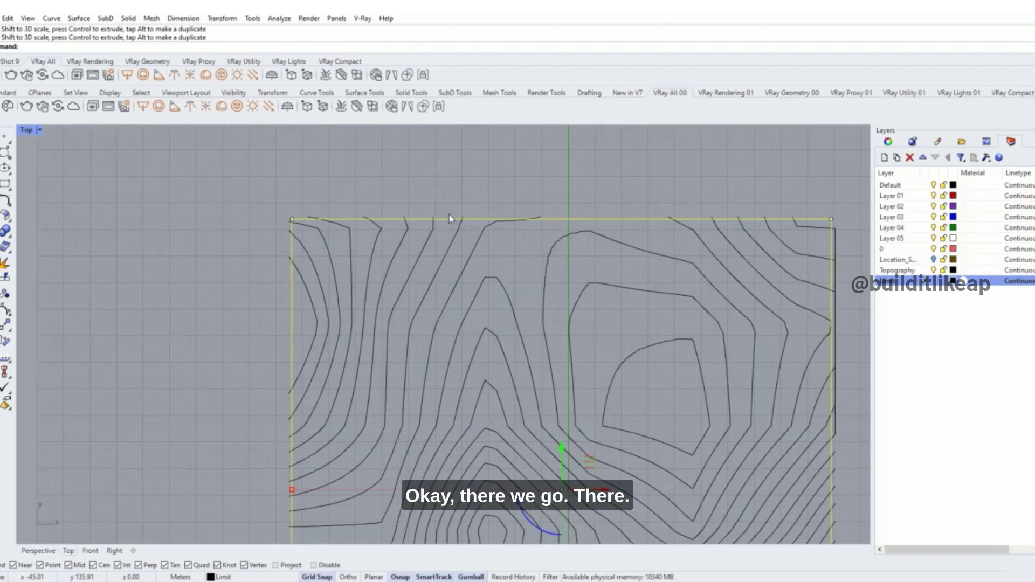
pyautogui.scroll(2, 451, 218)
pyautogui.scroll(-8, 506, 293)
pyautogui.press('Escape')
pyautogui.scroll(-4, 674, 340)
pyautogui.moveTo(686, 346); pyautogui.dragTo(629, 316, button='right')
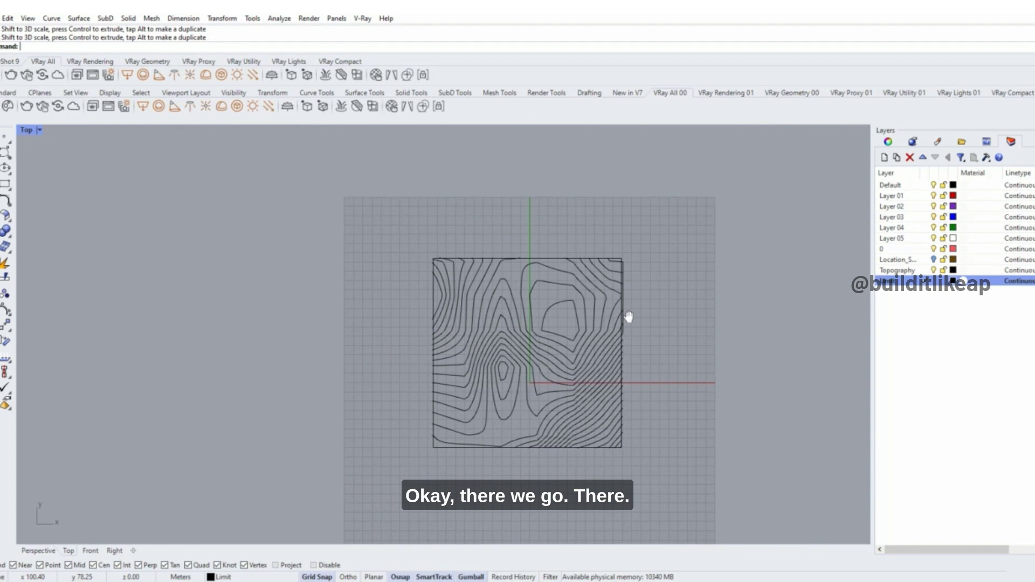
pyautogui.doubleClick(26, 130)
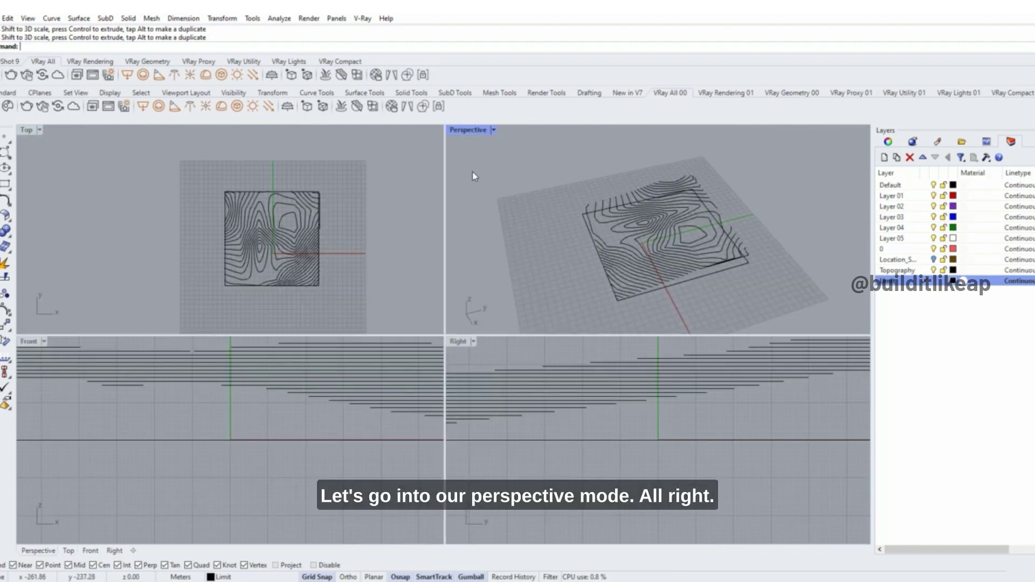
# - Maximize the Perspective viewport and examine the boundary rectangle and the contour curves' heights from several angles
pyautogui.doubleClick(468, 131)
pyautogui.moveTo(589, 307); pyautogui.dragTo(512, 335, button='right')
pyautogui.click(593, 380)
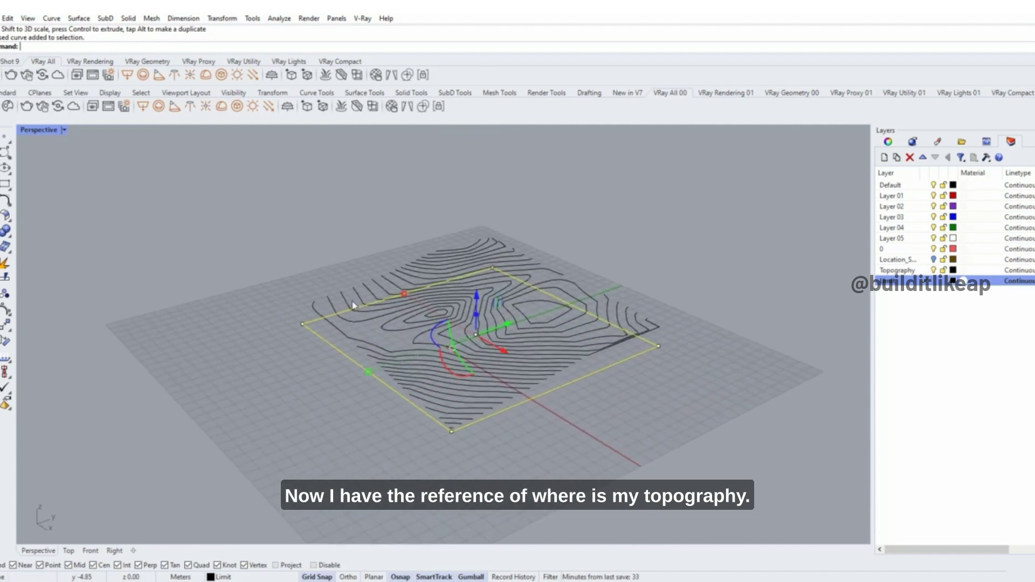
pyautogui.moveTo(442, 321); pyautogui.dragTo(547, 377, button='right')
pyautogui.click(520, 404)
pyautogui.click(525, 290)
pyautogui.scroll(8, 514, 283)
pyautogui.press('Escape')
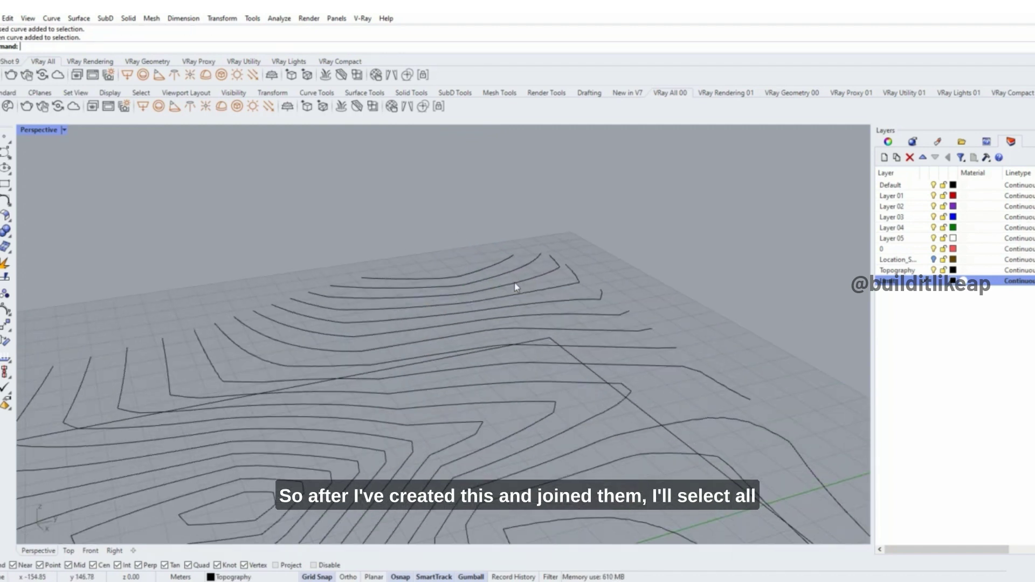
pyautogui.click(516, 286)
pyautogui.press('Escape')
pyautogui.scroll(-7, 499, 279)
pyautogui.moveTo(613, 325); pyautogui.dragTo(591, 254, button='right')
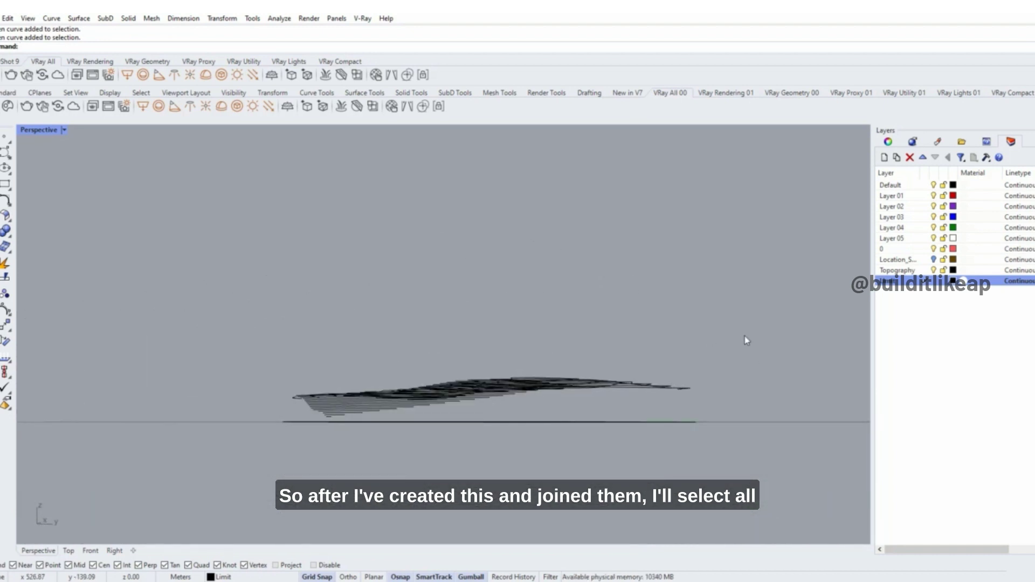
# - Create a Patch surface from all the contour curves with 1 sample point spacing, 10 U and V spans and stiffness 1
pyautogui.moveTo(746, 335); pyautogui.dragTo(195, 421)
pyautogui.moveTo(232, 404); pyautogui.dragTo(370, 375, button='right')
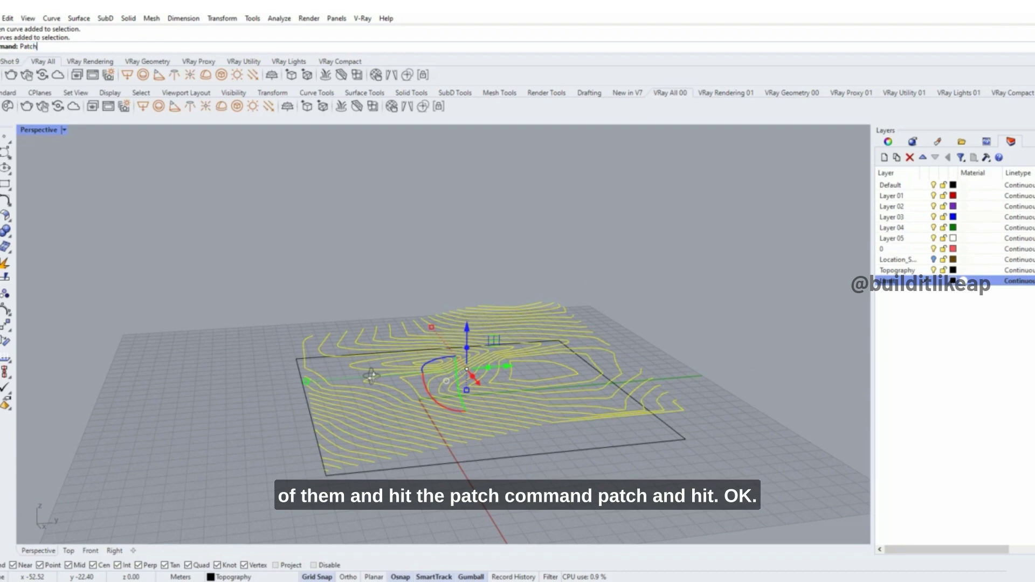
pyautogui.press('Return')
pyautogui.click(489, 386)
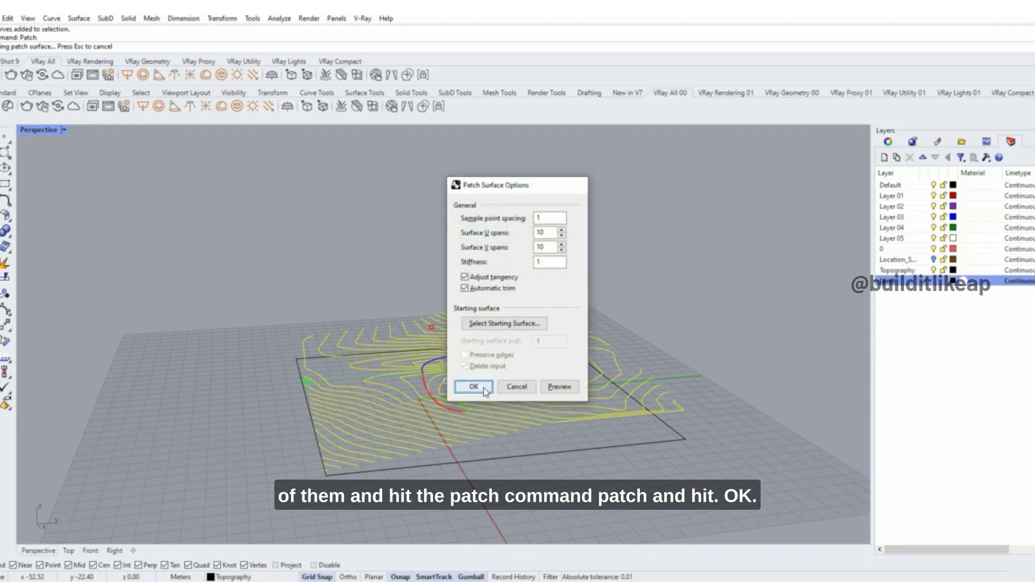
pyautogui.moveTo(553, 420); pyautogui.dragTo(226, 483, button='right')
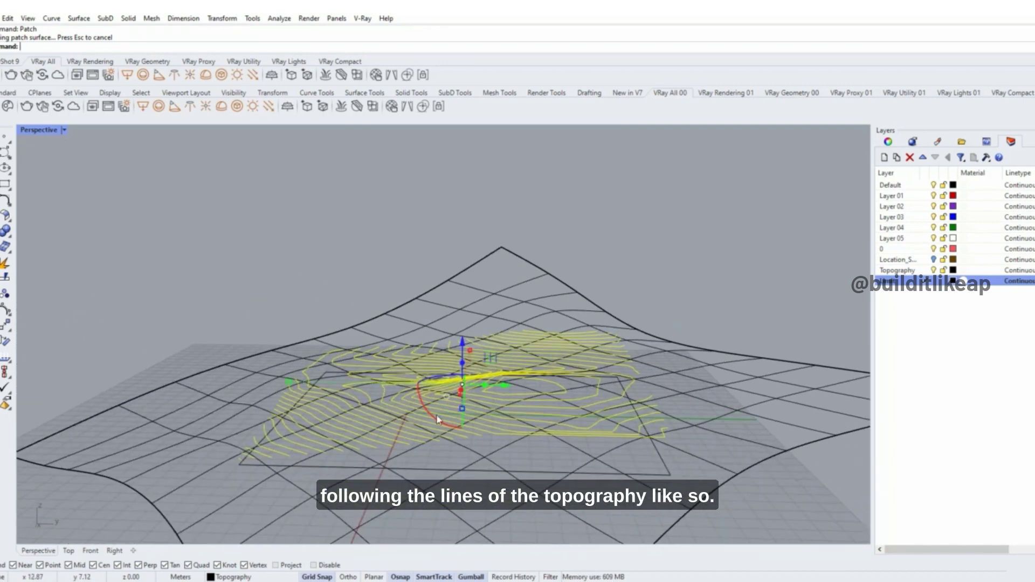
pyautogui.moveTo(438, 419); pyautogui.dragTo(567, 404, button='right')
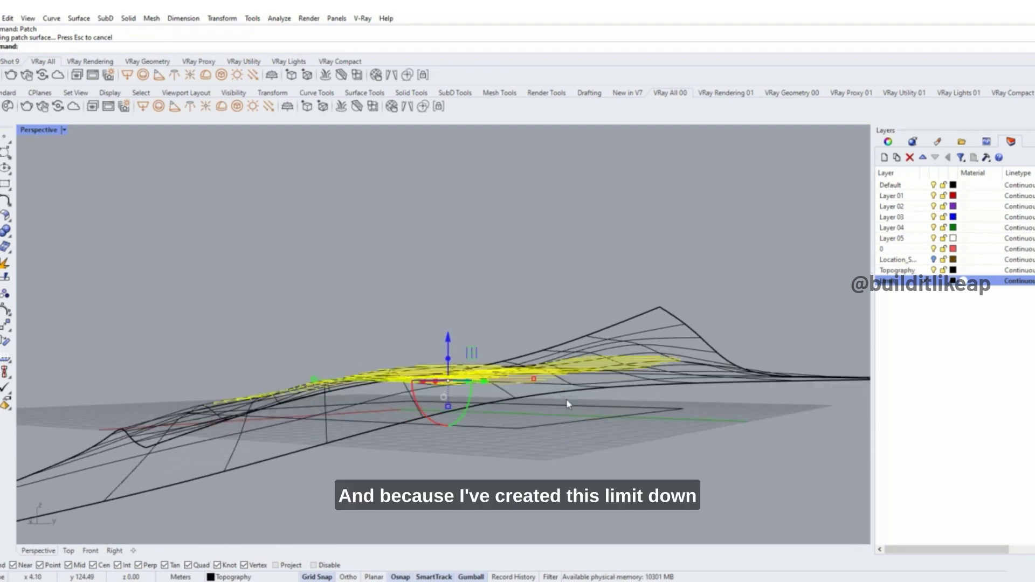
# - Clear the selection and switch the Perspective viewport to Shaded display
pyautogui.click(542, 431)
pyautogui.moveTo(551, 446); pyautogui.dragTo(592, 399, button='right')
pyautogui.scroll(-4, 476, 383)
pyautogui.press('Escape')
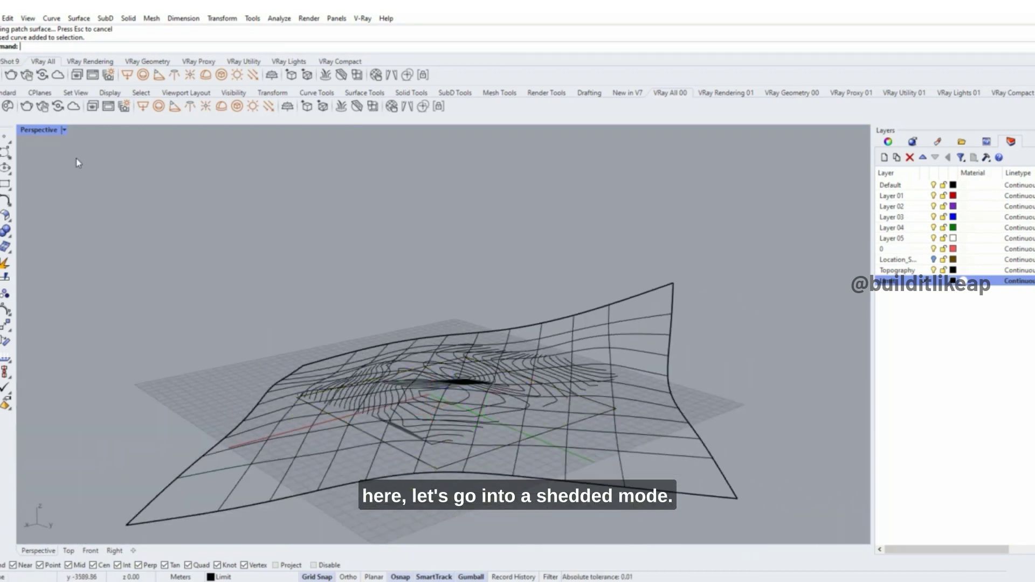
pyautogui.click(64, 131)
pyautogui.click(62, 186)
pyautogui.moveTo(309, 291)
pyautogui.mouseDown(button='right')
pyautogui.moveTo(472, 415)
pyautogui.moveTo(591, 299)
pyautogui.mouseUp(button='right')
# - Examine how the patch surface follows the contour curves and where the boundary rectangle lies relative to it
pyautogui.click(471, 412)
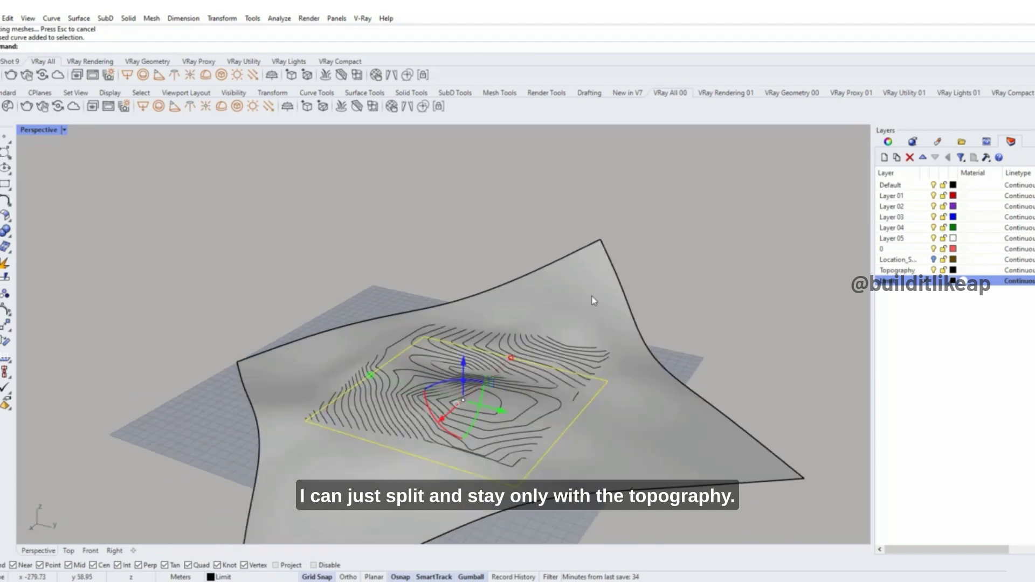
pyautogui.click(590, 301)
pyautogui.scroll(4, 445, 365)
pyautogui.moveTo(447, 366); pyautogui.dragTo(658, 321, button='right')
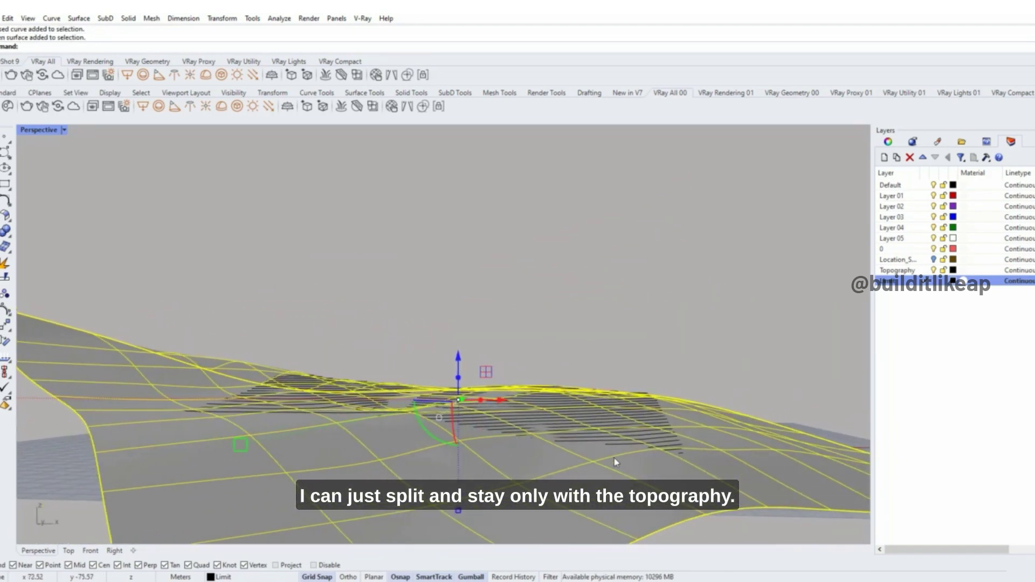
pyautogui.scroll(4, 617, 462)
pyautogui.keyDown('shift'); pyautogui.moveTo(617, 462); pyautogui.dragTo(354, 411, button='right'); pyautogui.keyUp('shift')
pyautogui.press('Escape')
pyautogui.scroll(-8, 411, 395)
pyautogui.moveTo(447, 416); pyautogui.dragTo(408, 398, button='right')
# - Extrude the boundary rectangle vertically into walls that pass through and rise above the patch surface
pyautogui.click(447, 380)
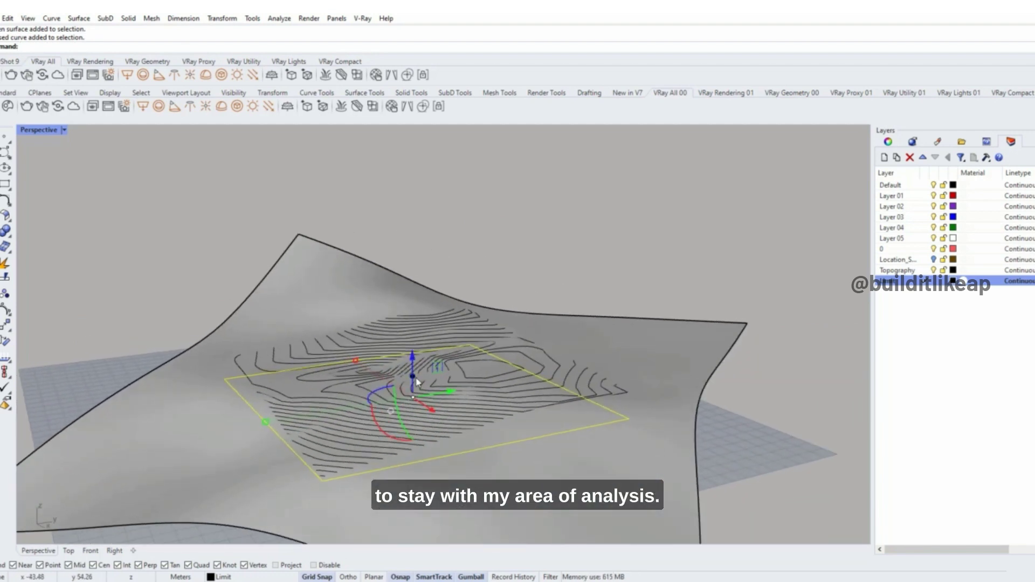
pyautogui.moveTo(415, 380); pyautogui.dragTo(415, 318)
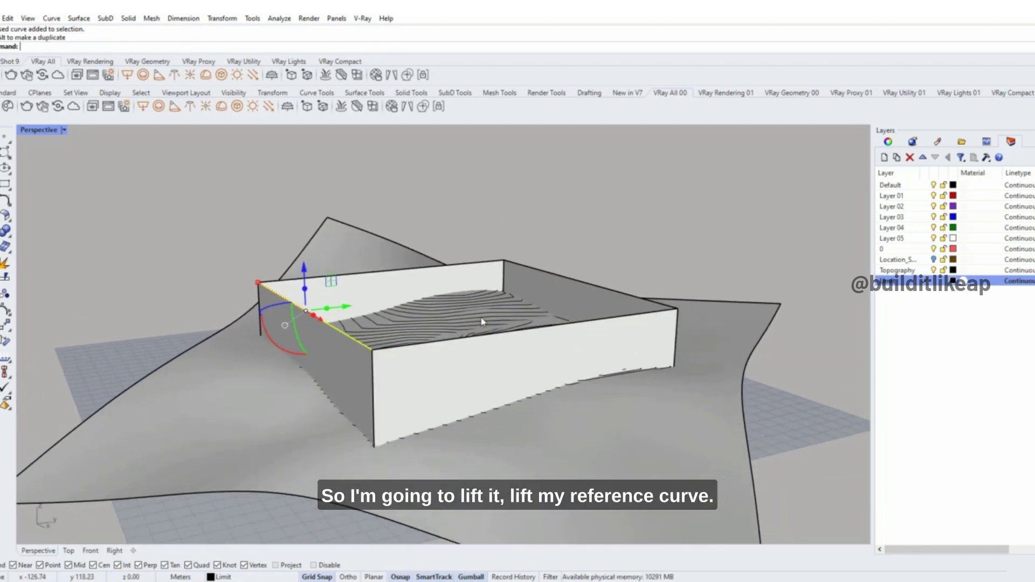
pyautogui.moveTo(501, 339); pyautogui.dragTo(465, 326, button='right')
pyautogui.press('Escape')
pyautogui.moveTo(584, 375); pyautogui.dragTo(599, 400, button='right')
# - Split the patch surface using the extruded boundary walls as the cutting object
pyautogui.click(590, 464)
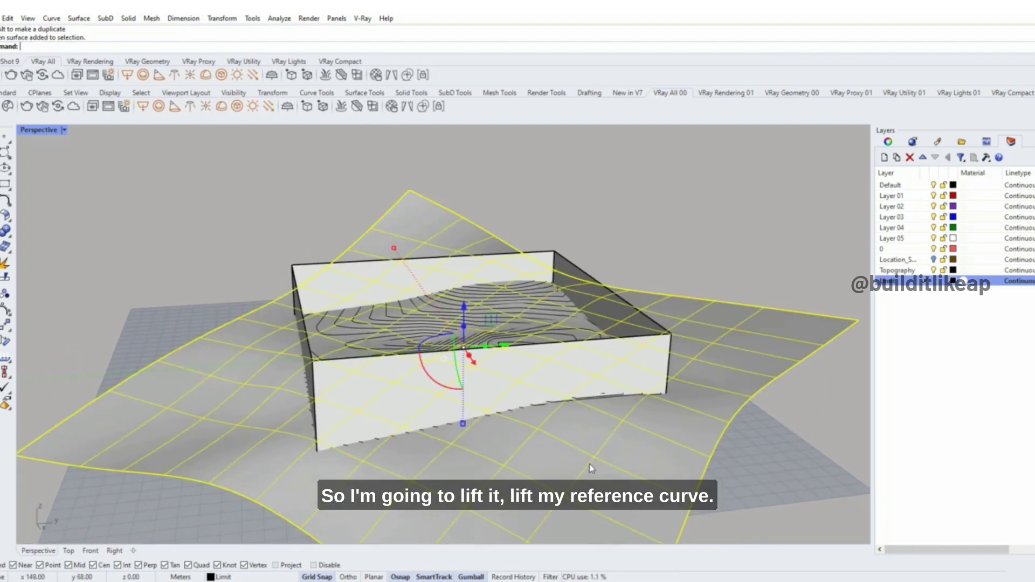
pyautogui.moveTo(548, 474); pyautogui.dragTo(595, 454, button='right')
pyautogui.click(508, 389)
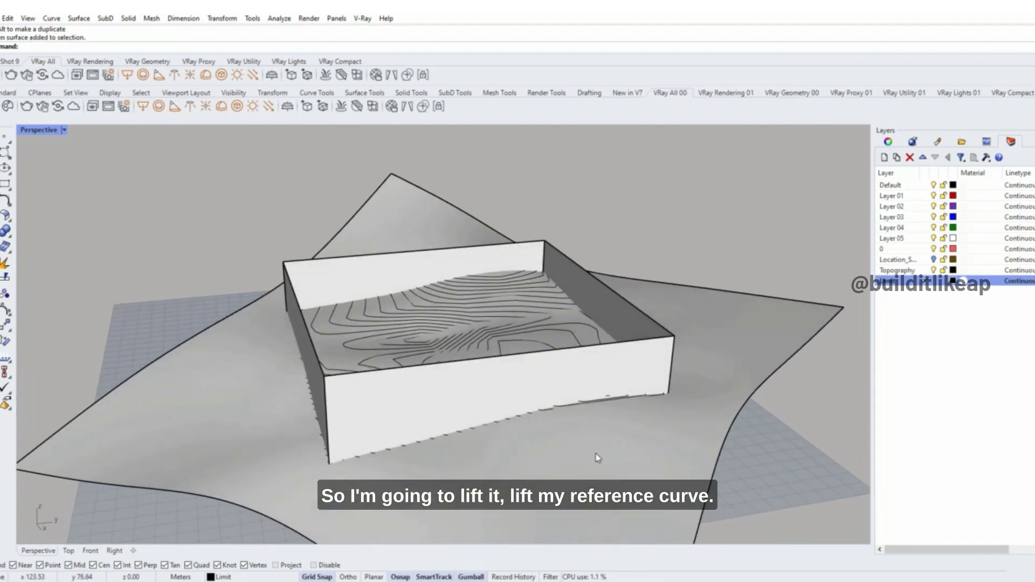
pyautogui.click(588, 456)
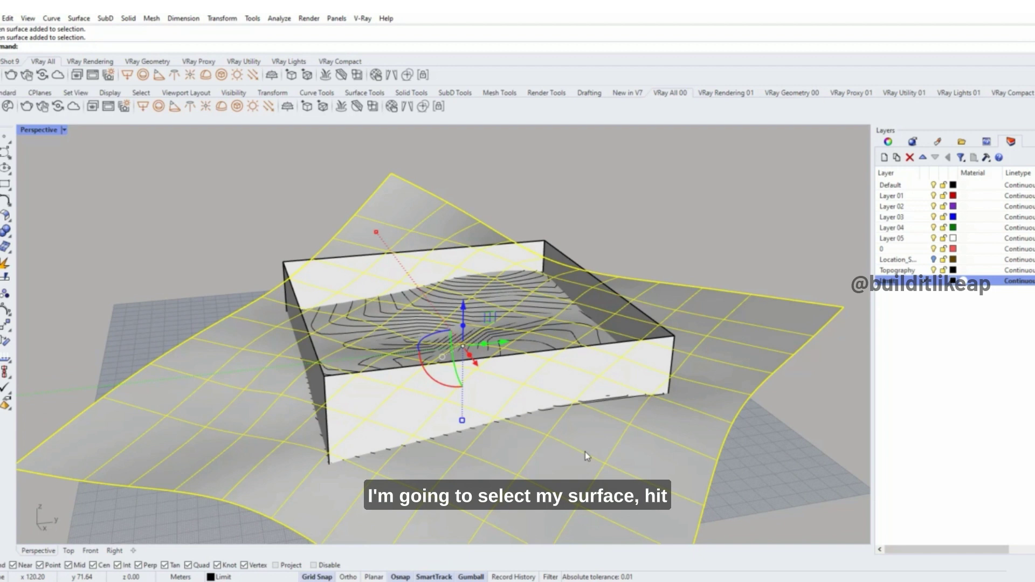
pyautogui.press('Return')
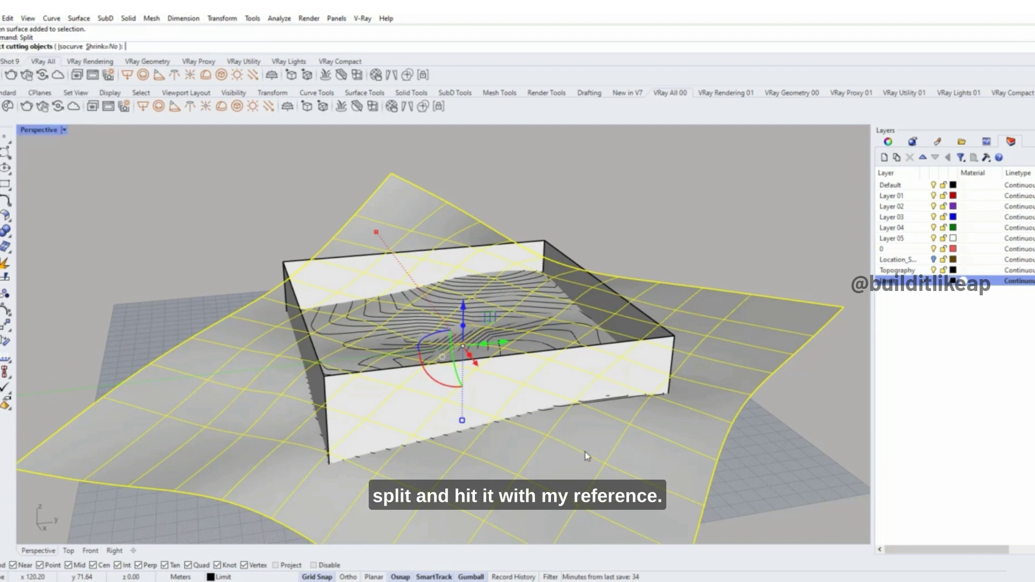
pyautogui.click(517, 387)
pyautogui.press('Return')
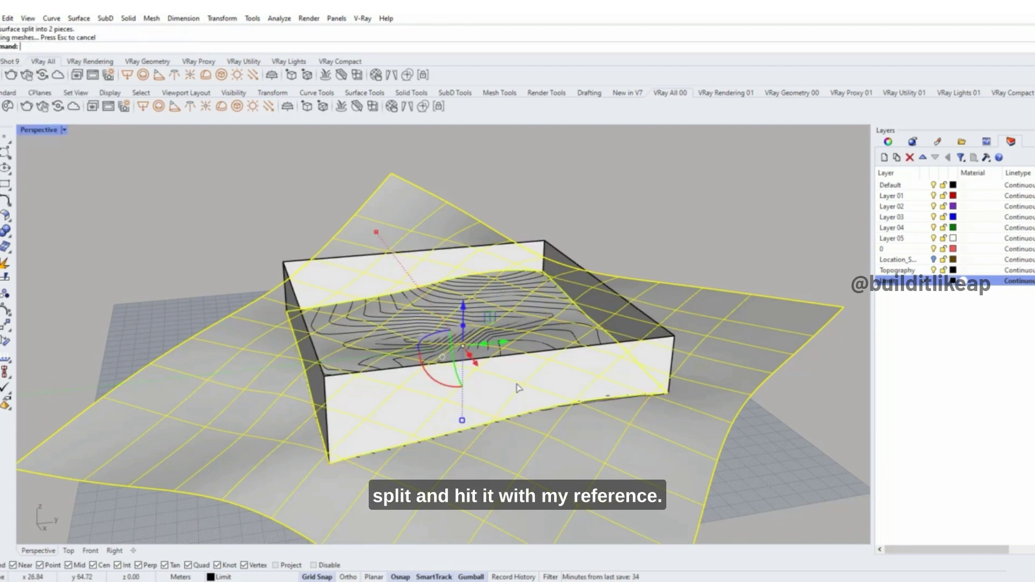
# - Delete the extruded walls and the outer part of the split surface, keeping only the terrain inside the boundary
pyautogui.click(517, 386)
pyautogui.press('Delete')
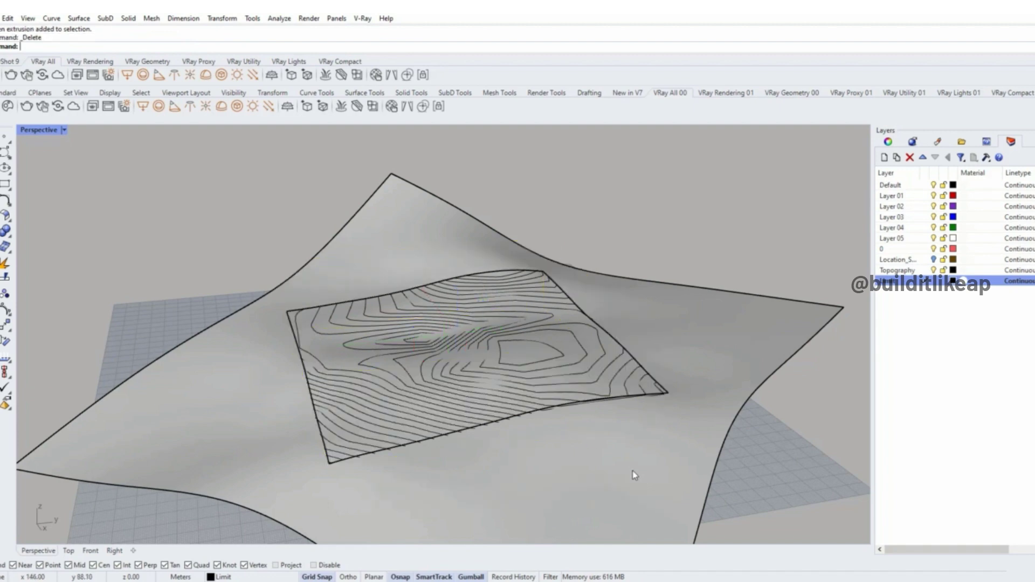
pyautogui.click(631, 469)
pyautogui.press('Delete')
pyautogui.moveTo(631, 468); pyautogui.dragTo(633, 478, button='right')
pyautogui.scroll(3, 521, 352)
pyautogui.click(520, 352)
pyautogui.scroll(-3, 526, 356)
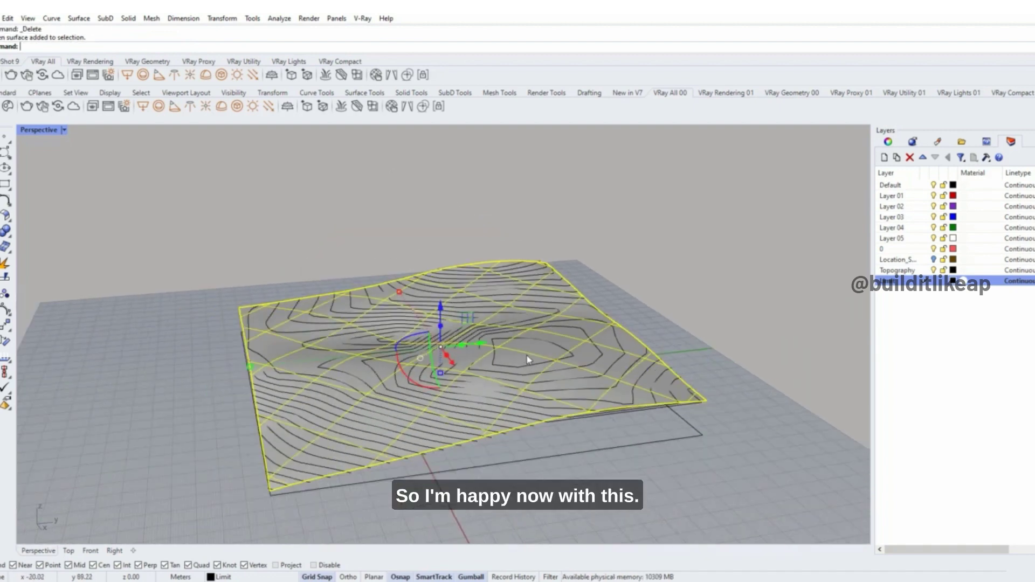
# - Duplicate the border of the trimmed terrain surface as a curve with DupBorder
pyautogui.moveTo(527, 359); pyautogui.dragTo(557, 373, button='right')
pyautogui.click(572, 368)
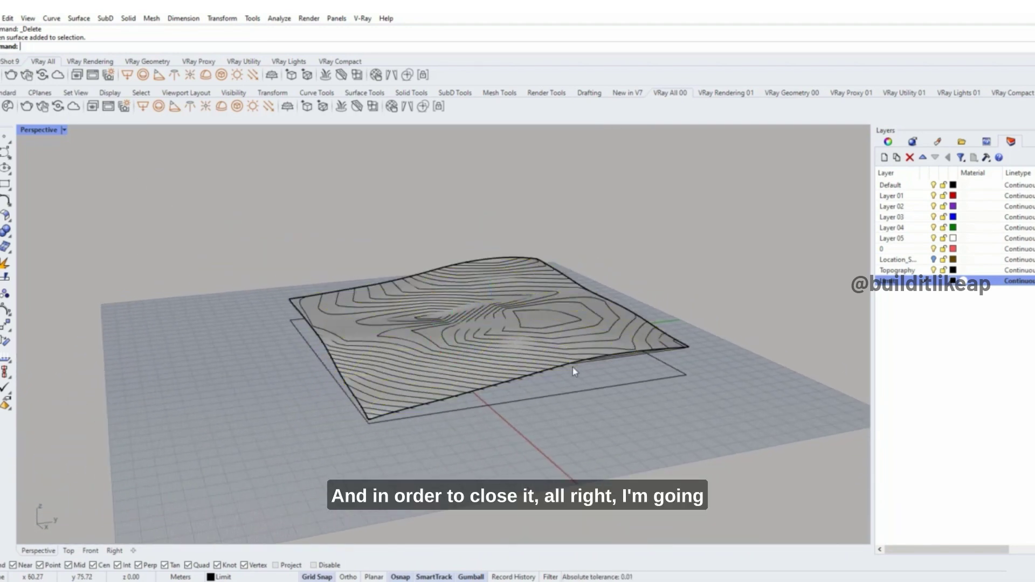
pyautogui.scroll(3, 575, 369)
pyautogui.moveTo(680, 377); pyautogui.dragTo(513, 365, button='right')
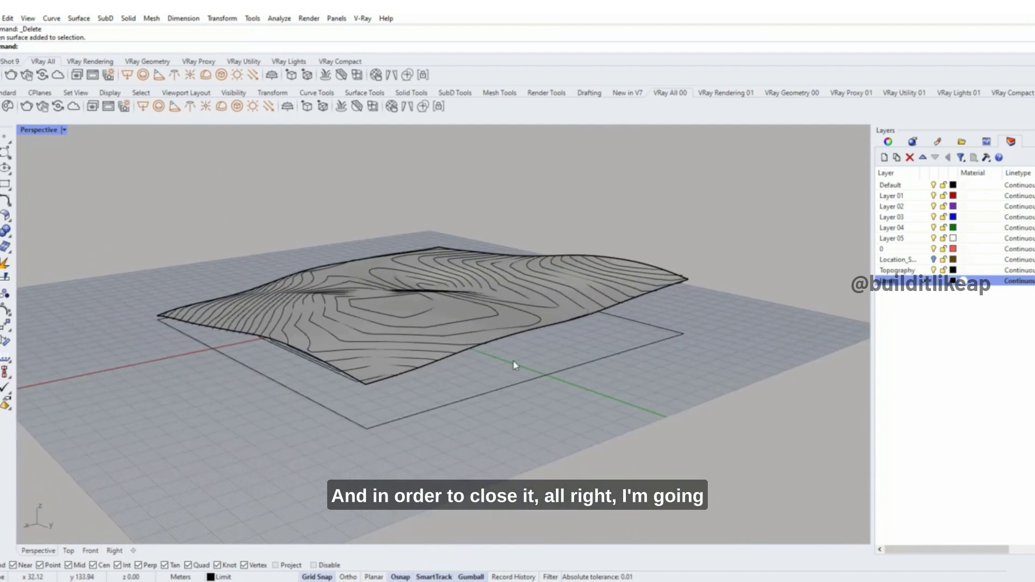
pyautogui.moveTo(372, 372); pyautogui.dragTo(458, 395, button='right')
pyautogui.scroll(4, 429, 347)
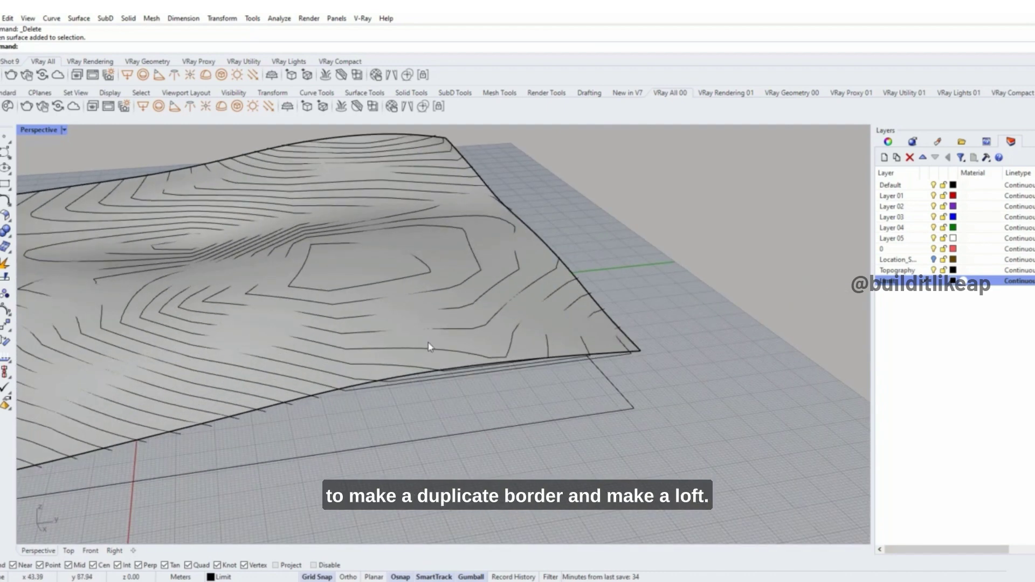
pyautogui.click(410, 349)
pyautogui.scroll(-4, 385, 354)
pyautogui.moveTo(350, 356); pyautogui.dragTo(511, 387, button='right')
pyautogui.press('Return')
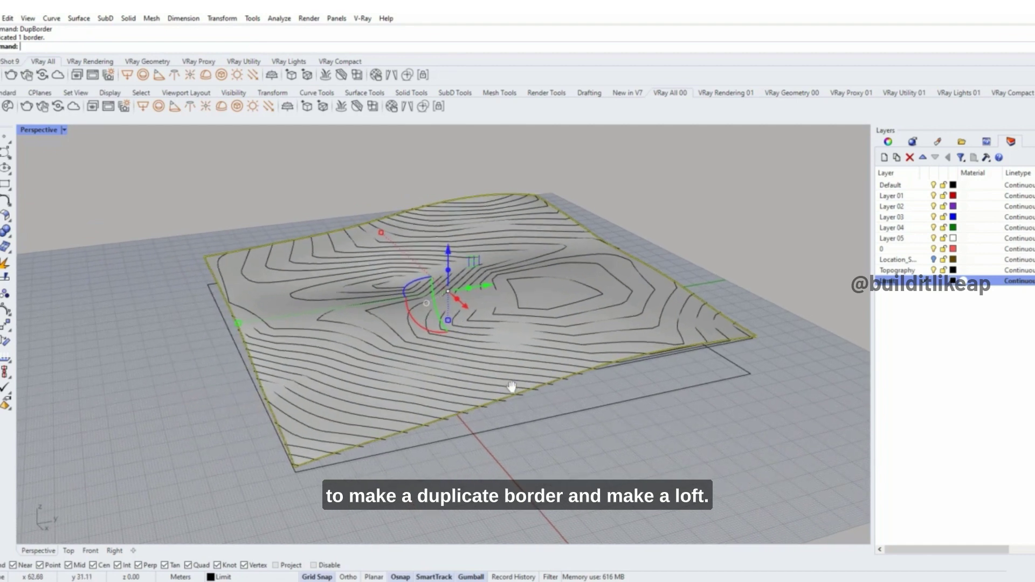
# - Loft between the duplicated terrain border and the boundary rectangle below it to create the side walls
pyautogui.click(585, 412)
pyautogui.moveTo(586, 412); pyautogui.dragTo(611, 393, button='right')
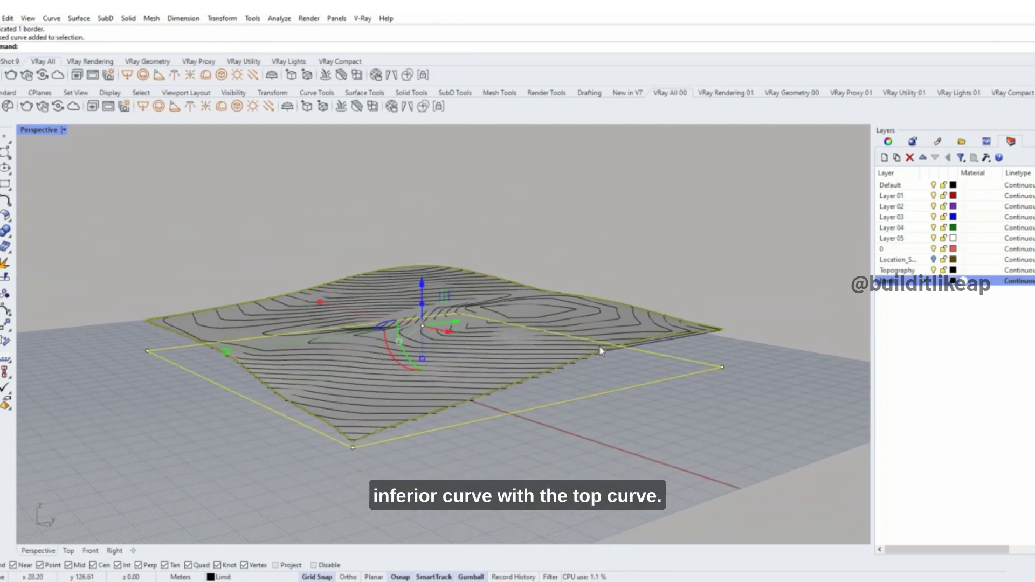
pyautogui.write('Loft')
pyautogui.press('Return')
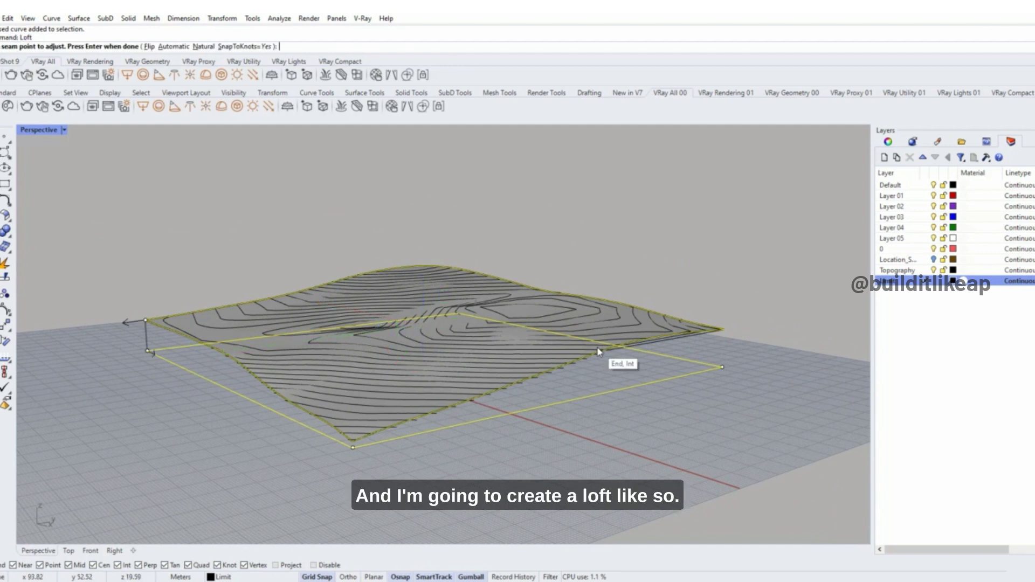
pyautogui.press('Return')
pyautogui.press('Return')
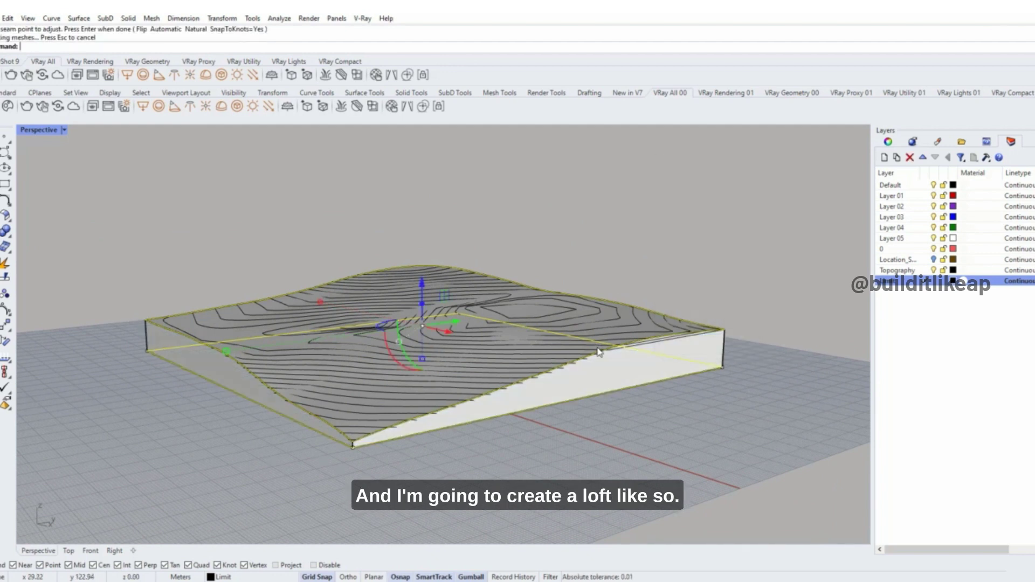
# - Join the lofted side walls with the terrain surface into one polysurface and select it
pyautogui.scroll(3, 601, 376)
pyautogui.click(615, 374)
pyautogui.scroll(5, 593, 350)
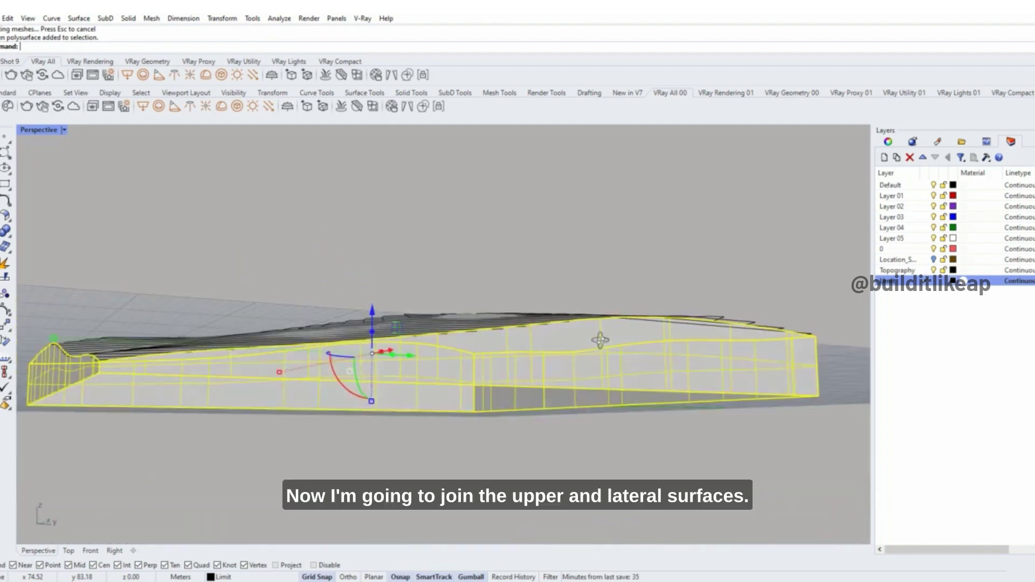
pyautogui.scroll(3, 582, 328)
pyautogui.click(616, 304)
pyautogui.scroll(-5, 603, 324)
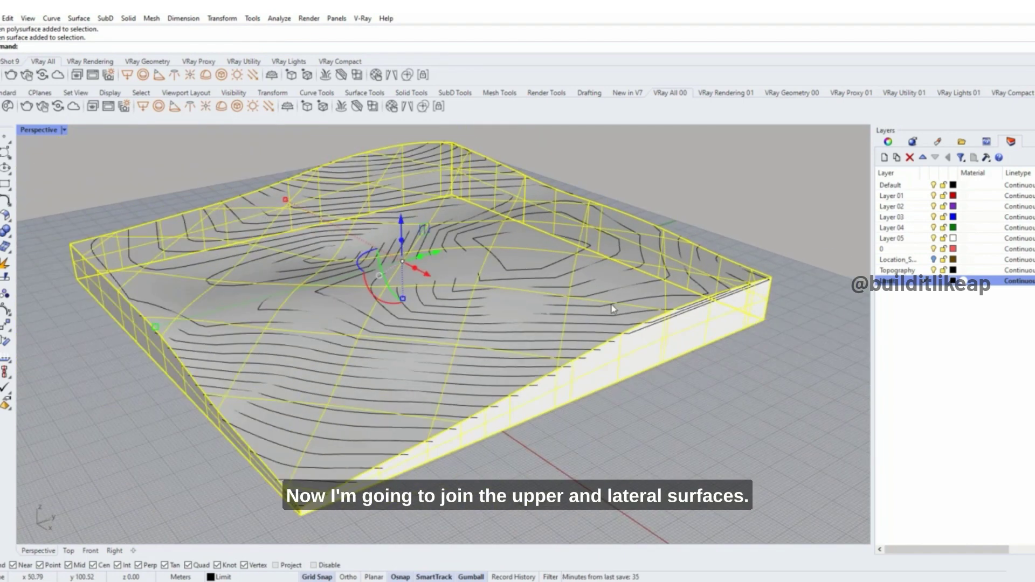
pyautogui.keyDown('shift'); pyautogui.moveTo(628, 365); pyautogui.dragTo(641, 399, button='right'); pyautogui.keyUp('shift')
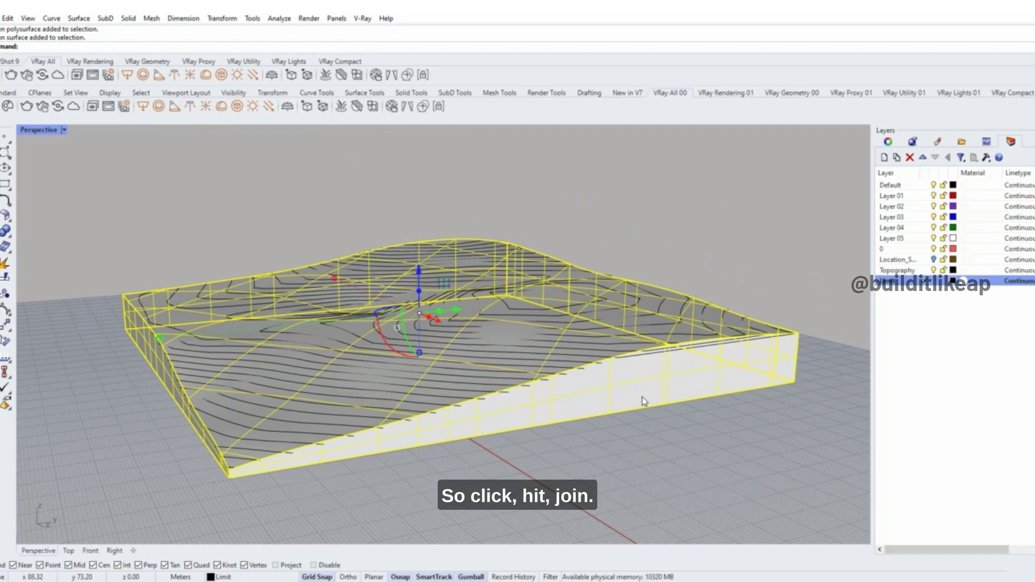
pyautogui.press('Escape')
pyautogui.click(610, 393)
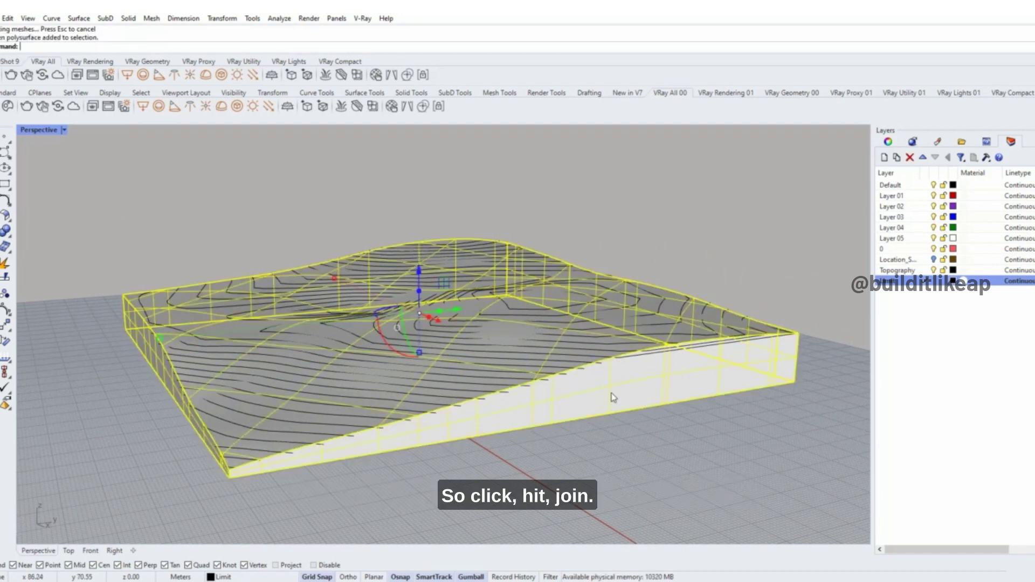
# - Place a copy of the joined topography beside the original along the Y axis
pyautogui.scroll(-5, 610, 393)
pyautogui.keyDown('shift'); pyautogui.moveTo(610, 393); pyautogui.dragTo(447, 429, button='right'); pyautogui.keyUp('shift')
pyautogui.scroll(-2, 447, 429)
pyautogui.keyDown('shift'); pyautogui.moveTo(531, 393); pyautogui.dragTo(414, 361, button='right'); pyautogui.keyUp('shift')
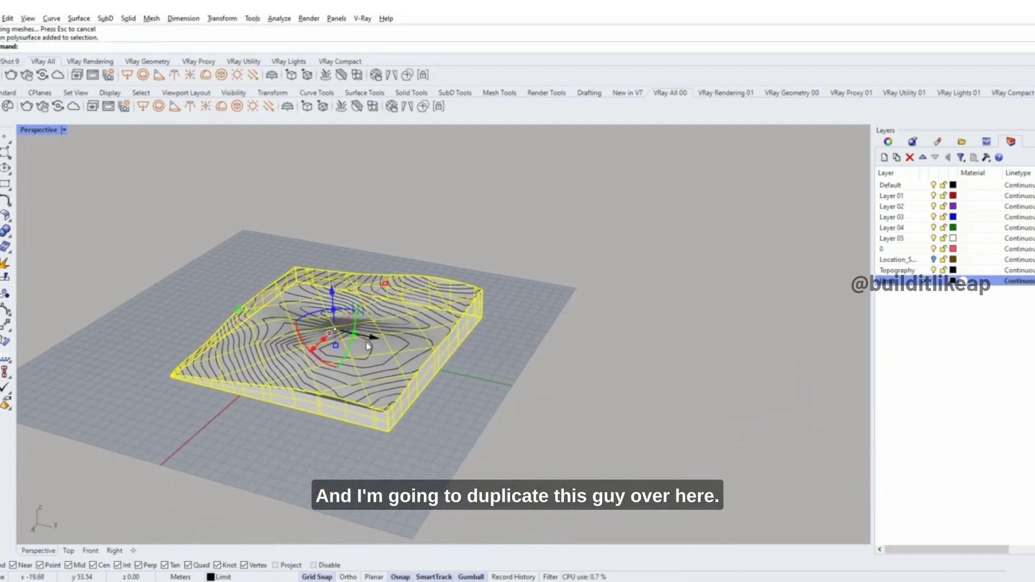
pyautogui.keyDown('alt'); pyautogui.moveTo(368, 341); pyautogui.dragTo(736, 423); pyautogui.keyUp('alt')
pyautogui.click(713, 296)
# - Close the open underside of the copied topography with the Cap command
pyautogui.keyDown('shift'); pyautogui.moveTo(720, 331); pyautogui.dragTo(599, 302, button='right'); pyautogui.keyUp('shift')
pyautogui.moveTo(596, 412); pyautogui.dragTo(600, 369, button='right')
pyautogui.click(584, 339)
pyautogui.click(662, 326)
pyautogui.click(660, 365)
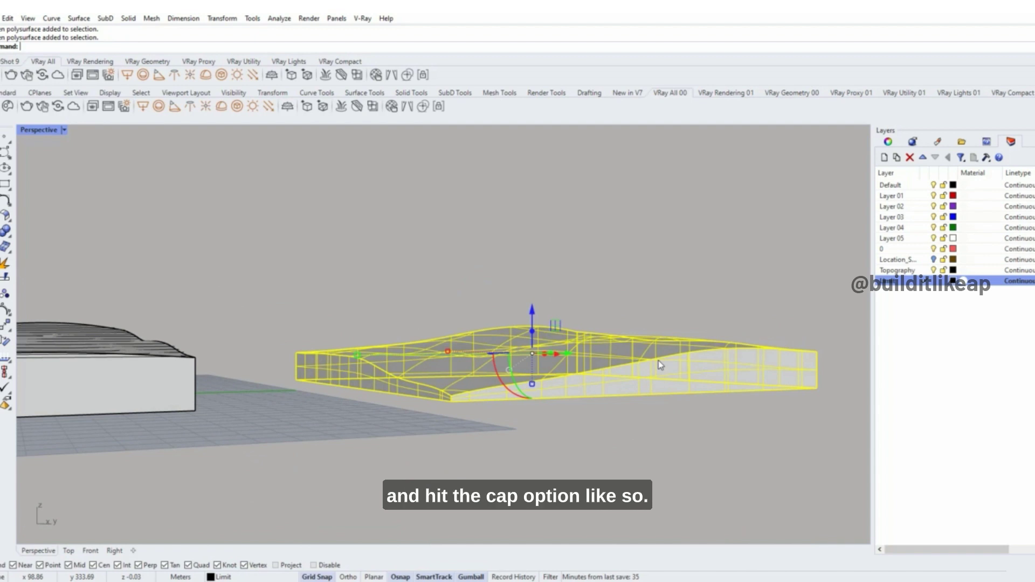
pyautogui.press('Return')
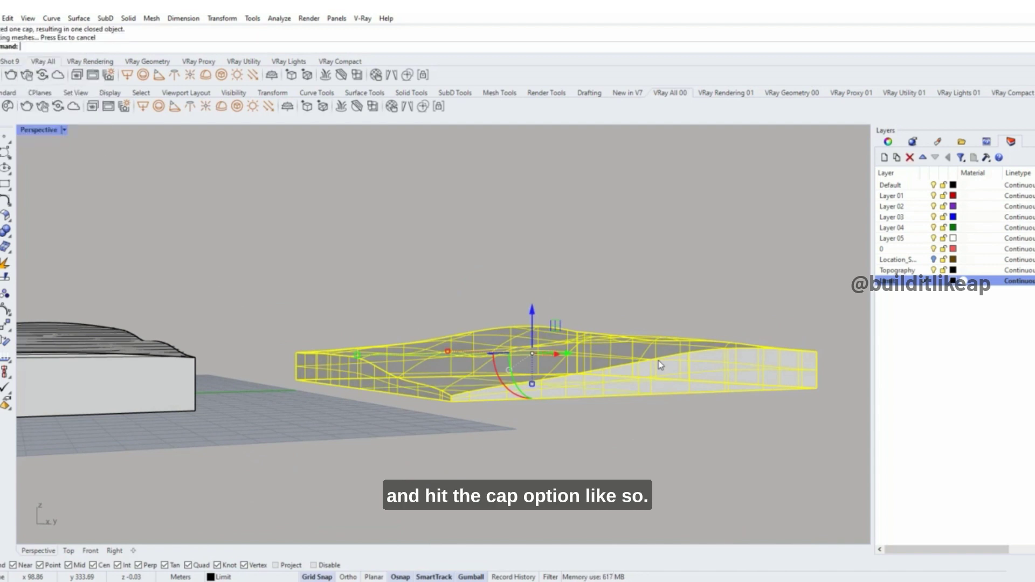
# - Examine the capped topography copy from several angles
pyautogui.moveTo(664, 368); pyautogui.dragTo(596, 347, button='right')
pyautogui.click(609, 330)
pyautogui.moveTo(551, 296); pyautogui.dragTo(538, 341, button='right')
pyautogui.press('Escape')
pyautogui.click(537, 341)
pyautogui.press('Escape')
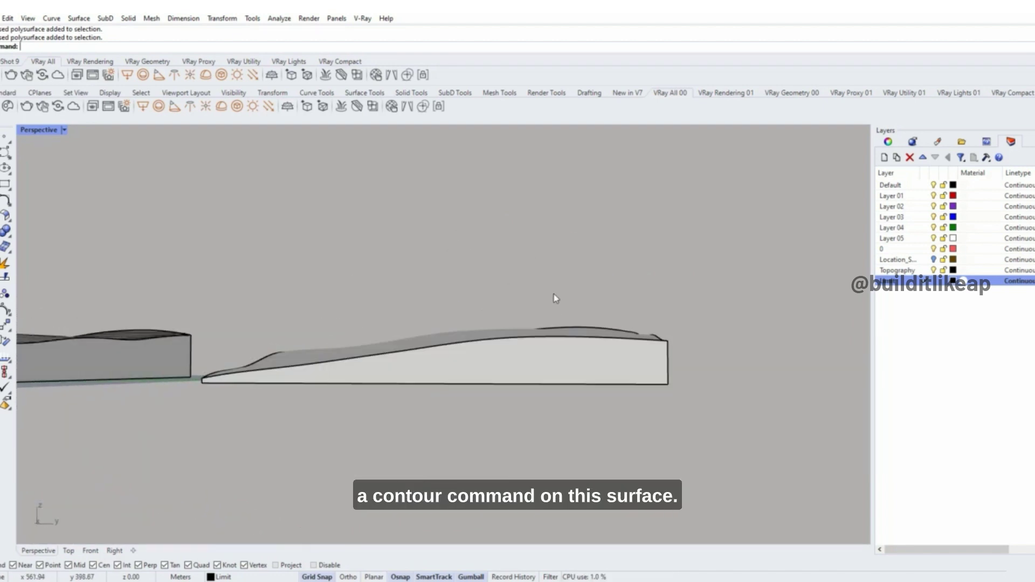
pyautogui.moveTo(556, 298); pyautogui.dragTo(439, 312, button='right')
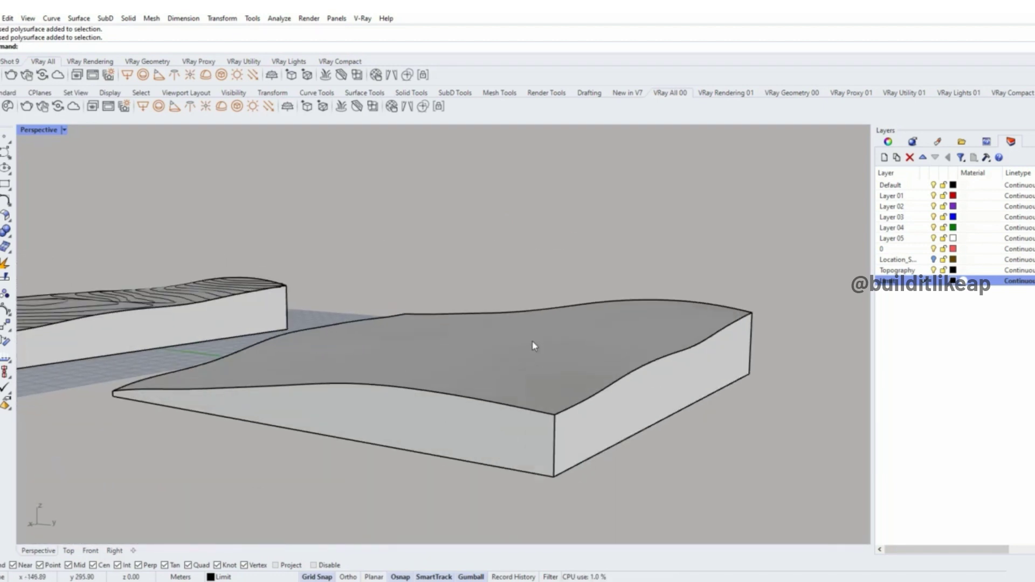
# - Select the capped topography copy, create a layer named Contour and make it the current layer
pyautogui.click(661, 400)
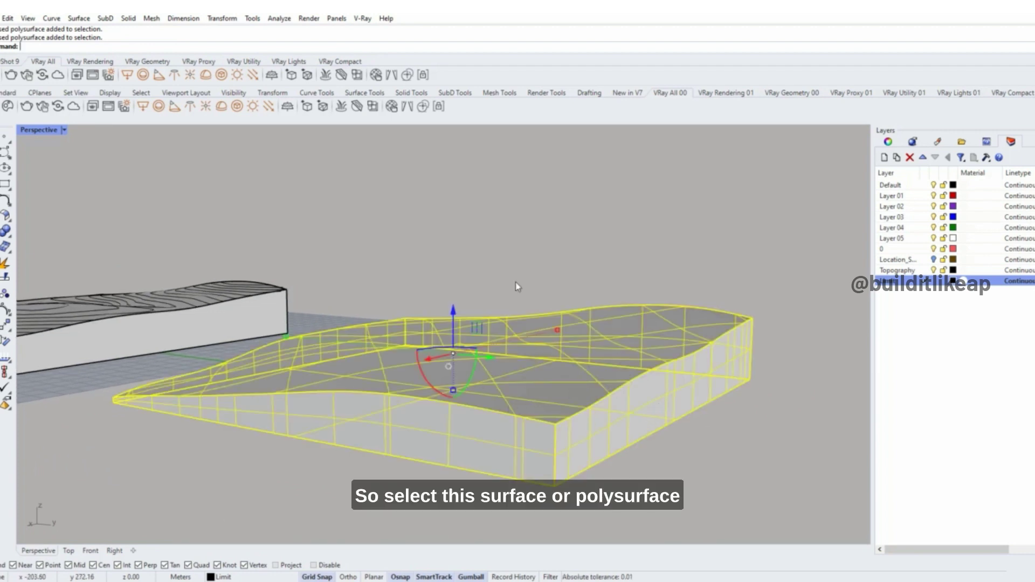
pyautogui.moveTo(468, 398); pyautogui.dragTo(636, 471, button='right')
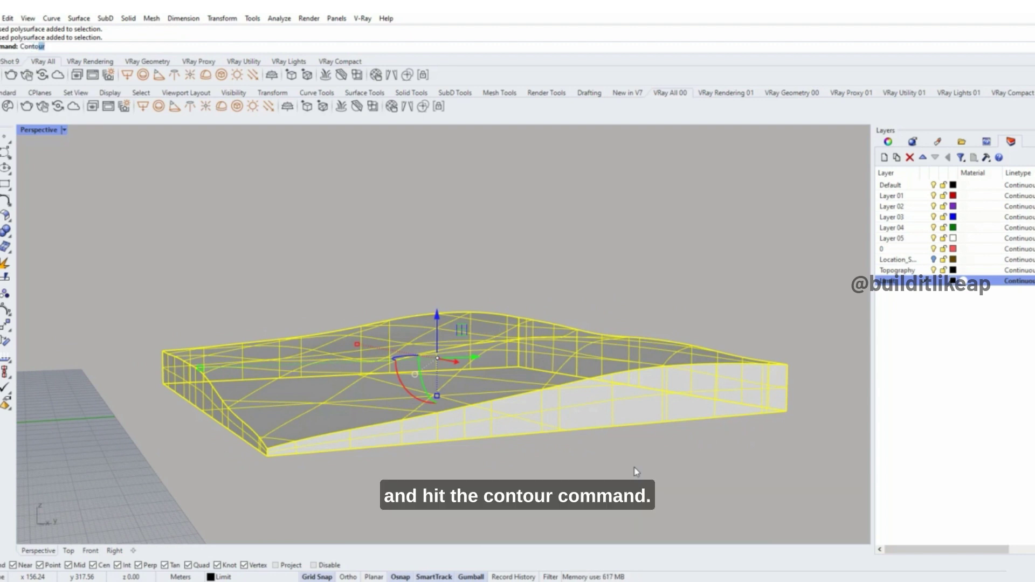
pyautogui.press('Escape')
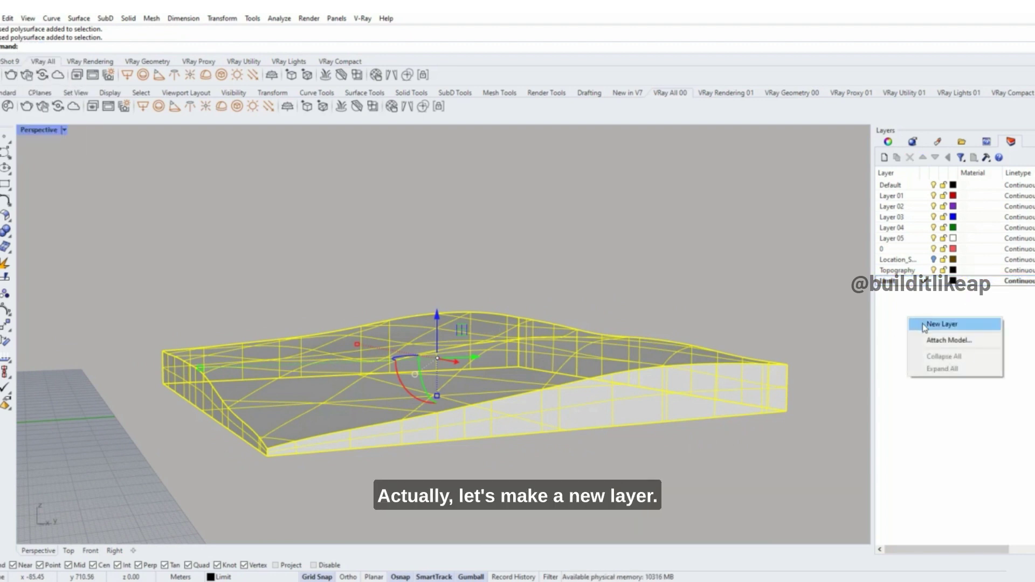
pyautogui.click(924, 325)
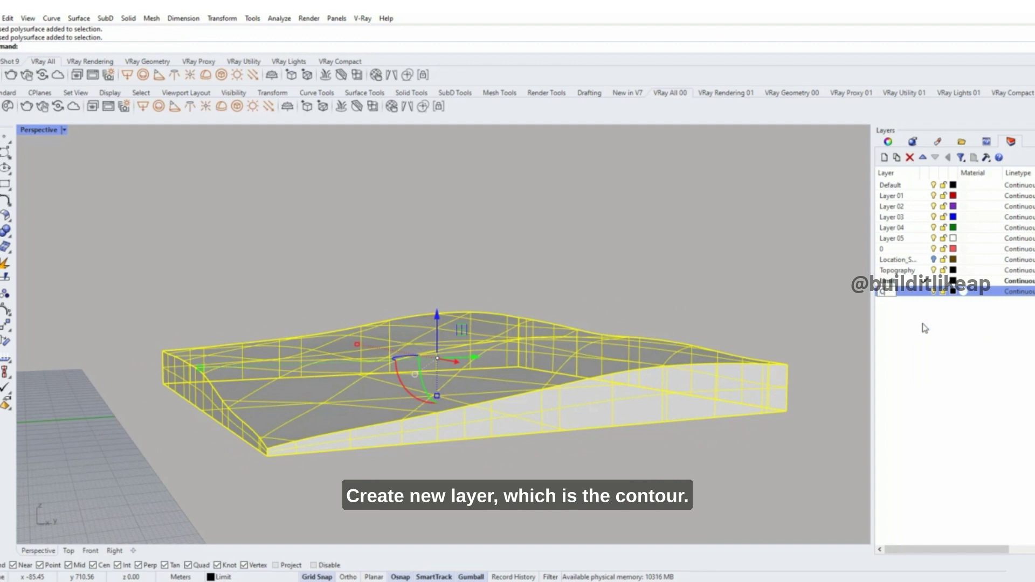
pyautogui.write('Contour')
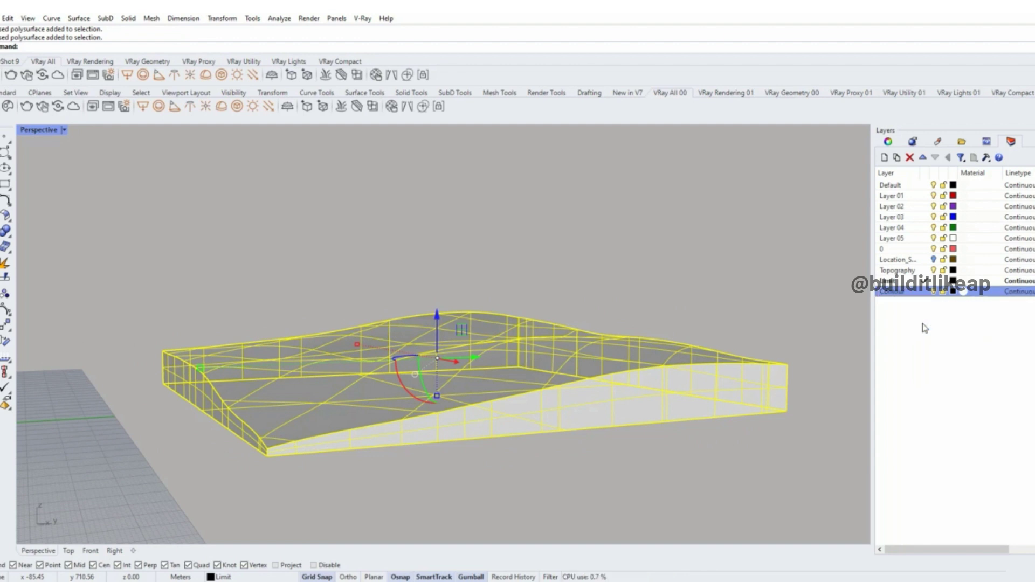
pyautogui.moveTo(807, 293); pyautogui.dragTo(804, 292, button='right')
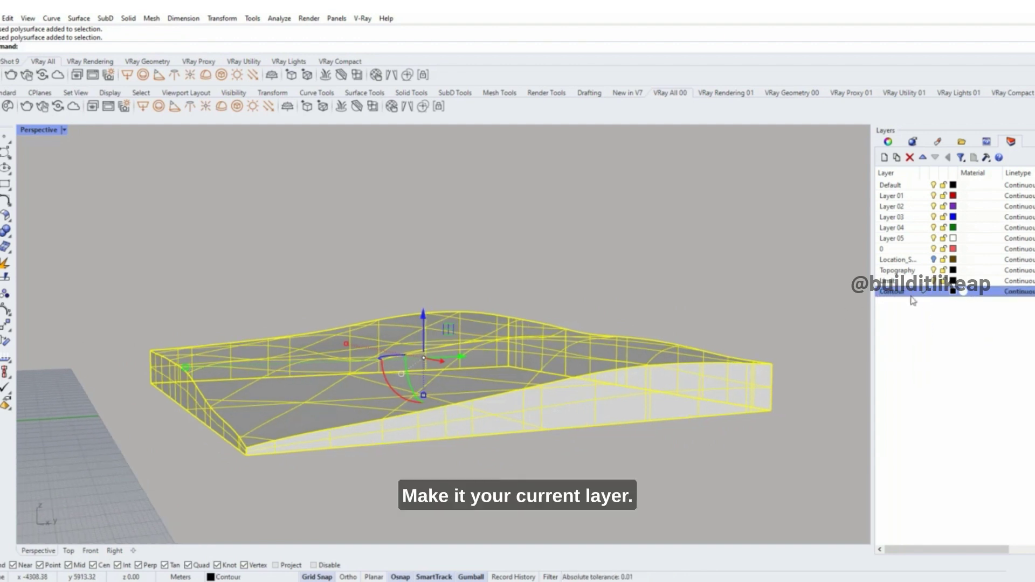
# - Generate contours every 1 m on the selected topography, using a bottom corner as base point and the vertical edge above it as direction
pyautogui.write('Contour')
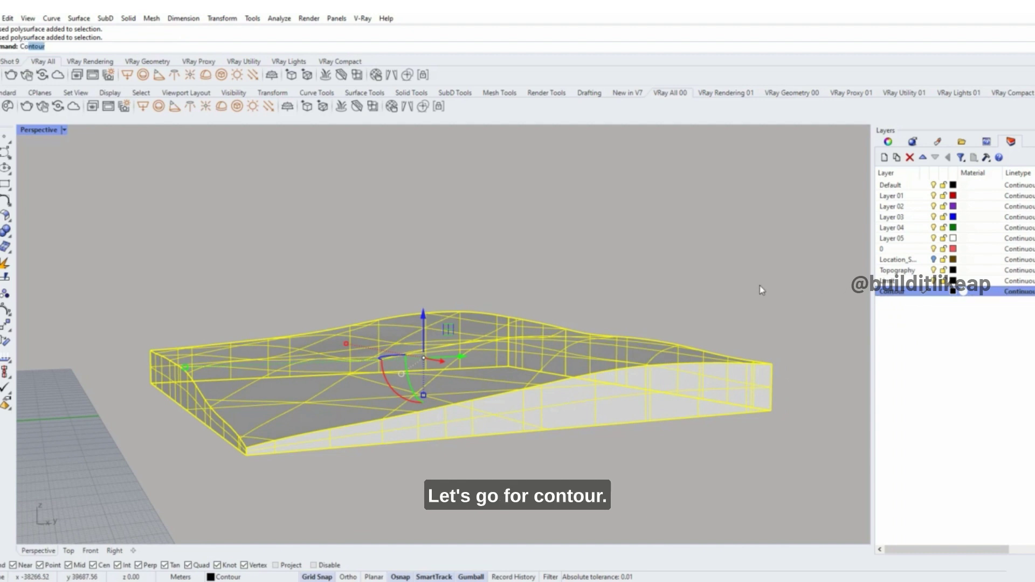
pyautogui.press('Return')
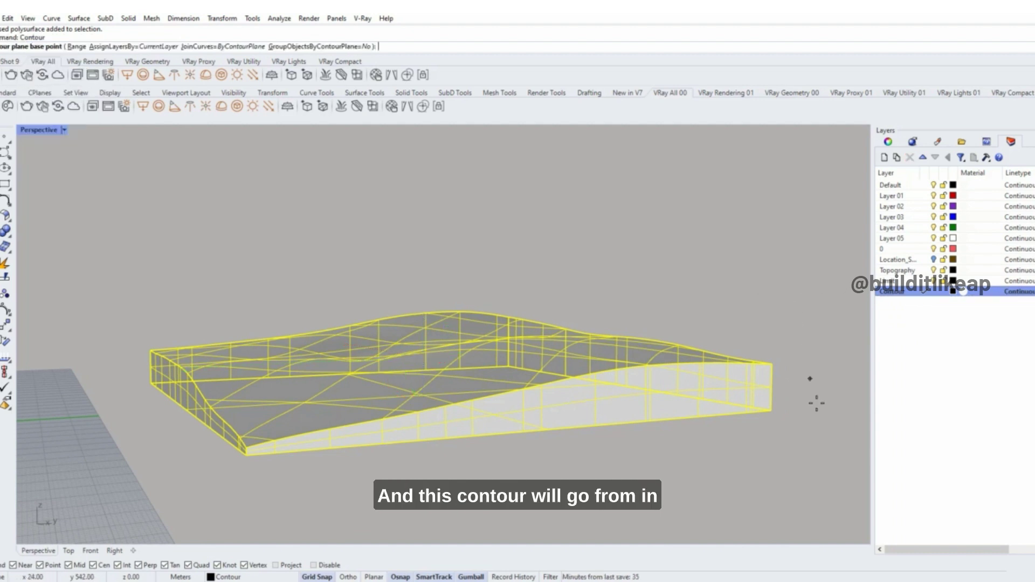
pyautogui.click(776, 412)
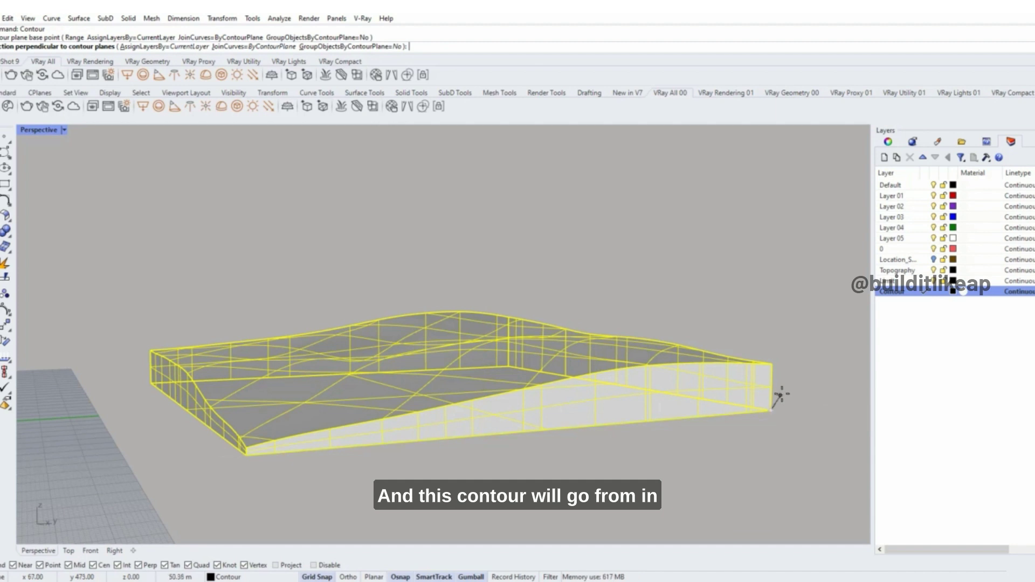
pyautogui.click(775, 365)
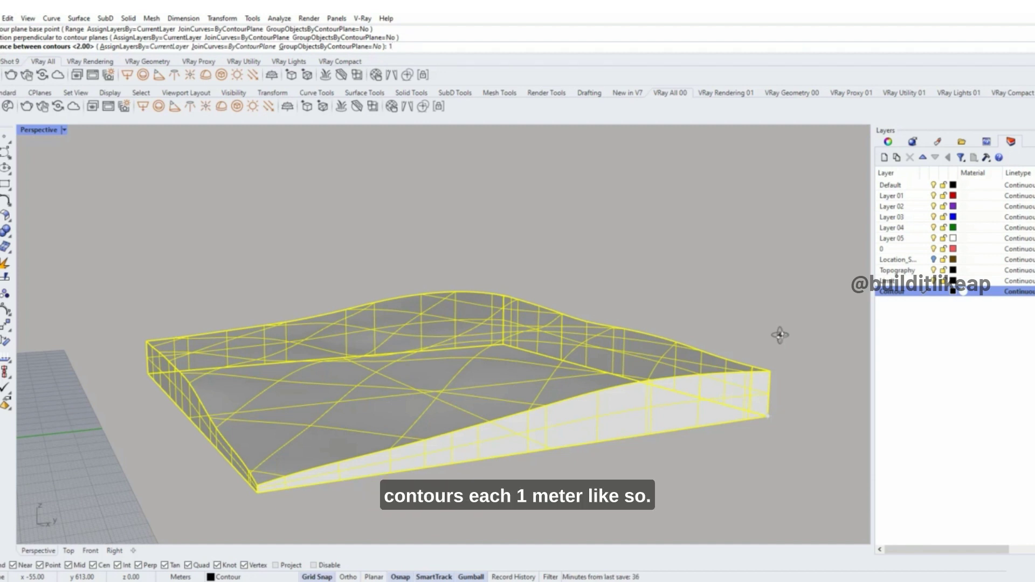
pyautogui.press('Return')
pyautogui.scroll(-6, 431, 342)
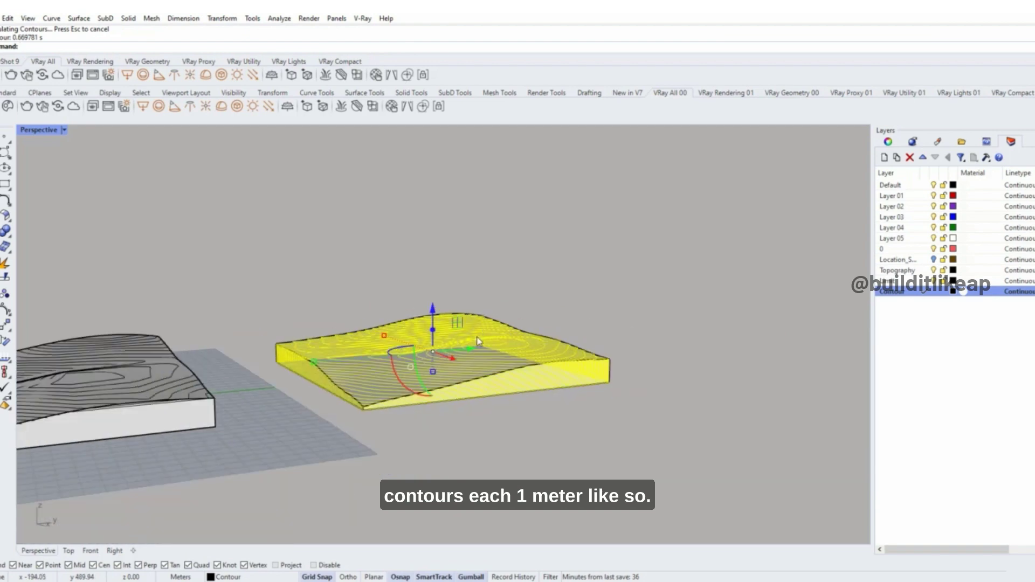
# - Move the generated contour curves clear of the topography solid and extrude them vertically into stepped layers
pyautogui.moveTo(423, 353); pyautogui.dragTo(372, 399, button='right')
pyautogui.moveTo(355, 347); pyautogui.dragTo(743, 445)
pyautogui.keyDown('shift'); pyautogui.moveTo(731, 378); pyautogui.dragTo(590, 344, button='right'); pyautogui.keyUp('shift')
pyautogui.moveTo(604, 386); pyautogui.dragTo(536, 305, button='right')
pyautogui.scroll(6, 606, 277)
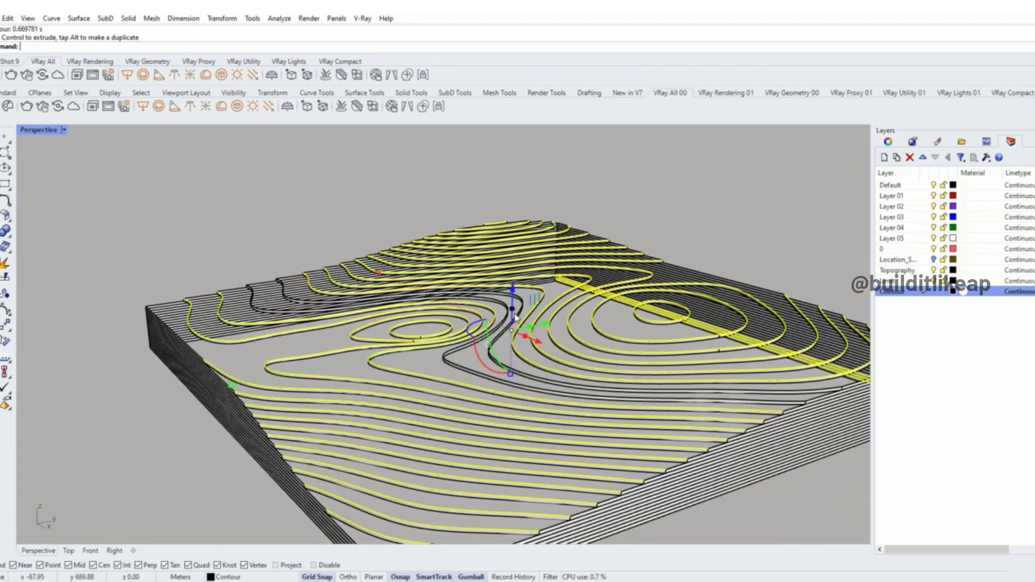
pyautogui.moveTo(377, 302); pyautogui.dragTo(407, 311, button='right')
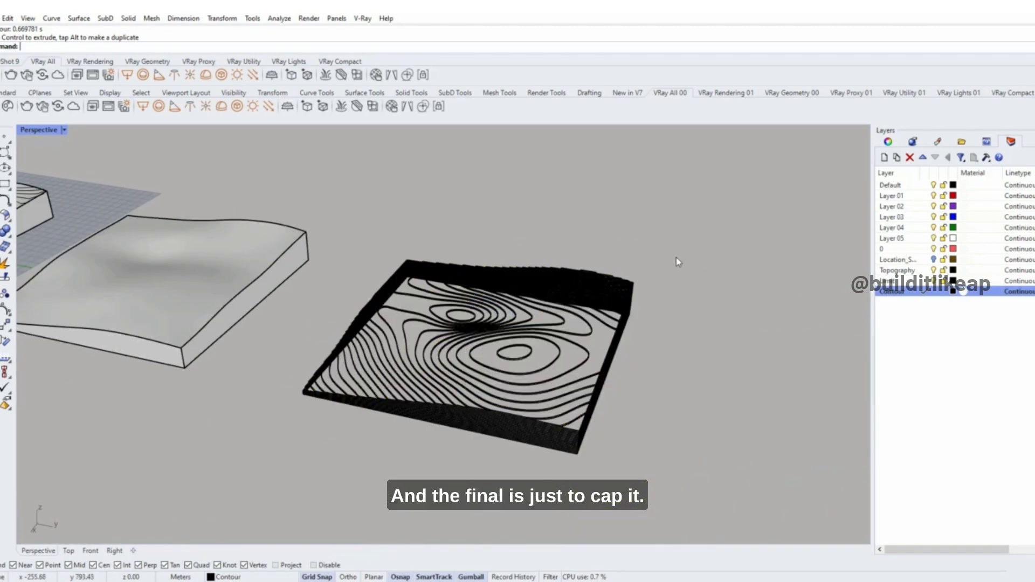
# - Select all the extruded contours and close them into solids with the Cap command
pyautogui.hotkey('ctrl', 'a')
pyautogui.moveTo(655, 206); pyautogui.dragTo(334, 476)
pyautogui.write('C')
pyautogui.click(332, 473)
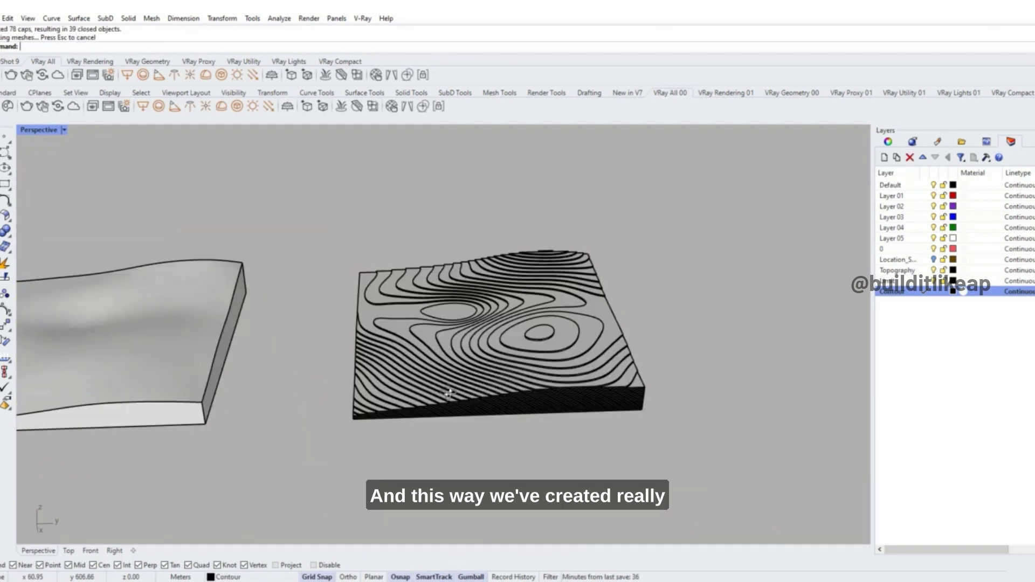
pyautogui.moveTo(382, 318); pyautogui.dragTo(388, 297, button='right')
pyautogui.scroll(5, 456, 321)
pyautogui.scroll(-4, 456, 321)
# - Select the whole stepped contour model and move it farther from the smooth topography along the Y axis
pyautogui.moveTo(706, 198); pyautogui.dragTo(353, 440)
pyautogui.moveTo(368, 429); pyautogui.dragTo(404, 399, button='right')
pyautogui.moveTo(414, 383); pyautogui.dragTo(458, 459)
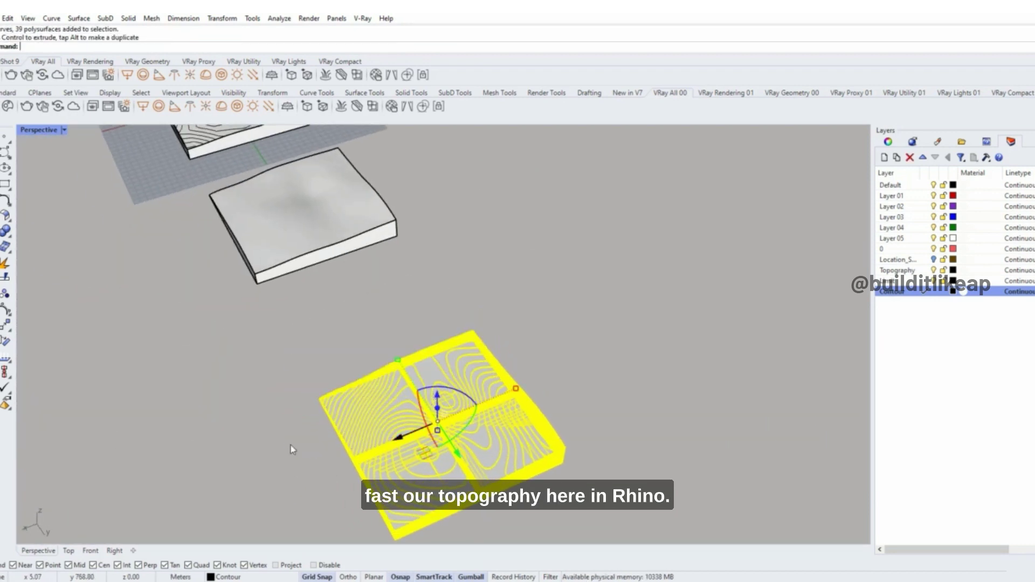
pyautogui.moveTo(290, 445); pyautogui.dragTo(438, 439, button='right')
pyautogui.click(446, 462)
# - Draw a box about 28 m deep as a base under the stepped contour model and shift it to surround the model evenly
pyautogui.write('Box')
pyautogui.press('Return')
pyautogui.click(432, 464)
pyautogui.click(615, 290)
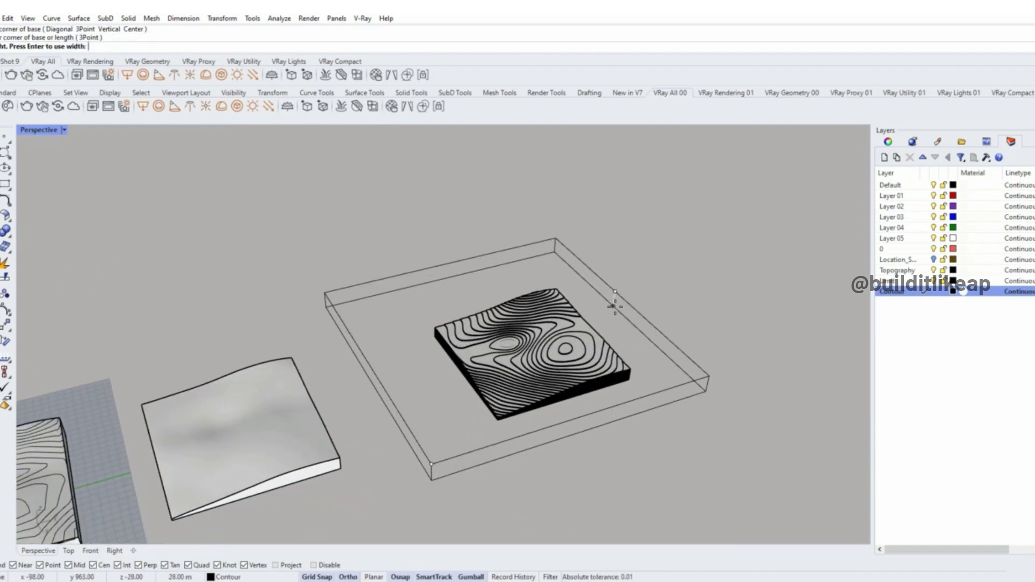
pyautogui.click(615, 301)
pyautogui.moveTo(522, 363); pyautogui.dragTo(543, 384)
pyautogui.click(744, 325)
pyautogui.moveTo(743, 325); pyautogui.dragTo(701, 296, button='right')
pyautogui.scroll(1, 546, 343)
pyautogui.scroll(5, 546, 339)
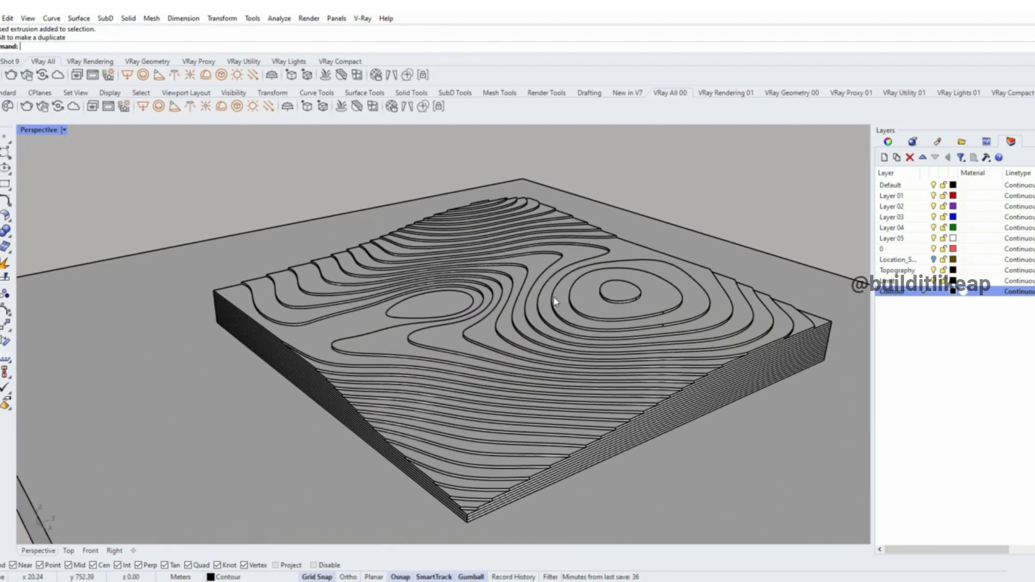
# - Delete the small contour solid that fills the inside of the depression in the stepped model
pyautogui.click(433, 307)
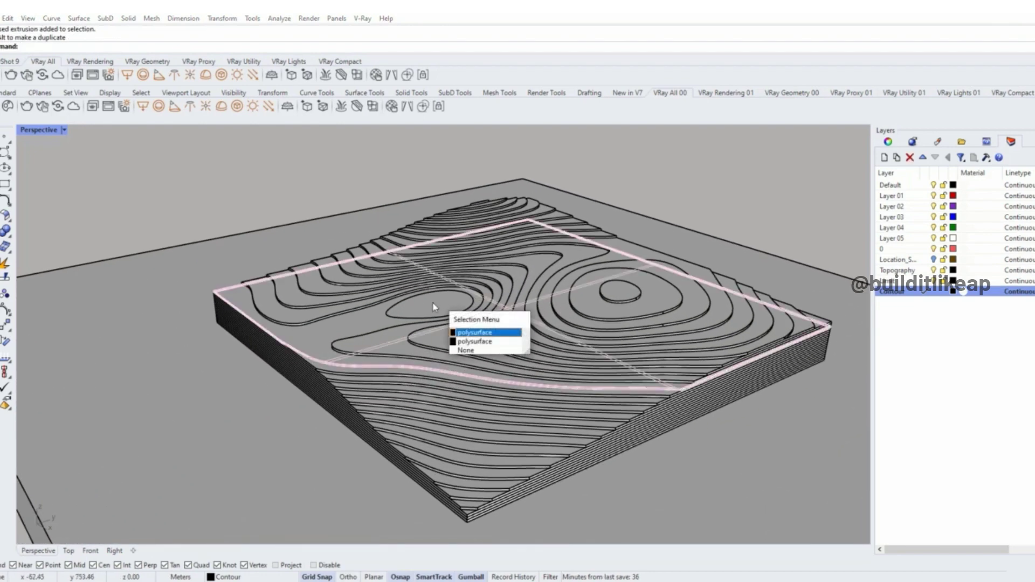
pyautogui.click(472, 344)
pyautogui.moveTo(467, 365); pyautogui.dragTo(535, 341, button='right')
pyautogui.scroll(-4, 443, 333)
pyautogui.scroll(8, 535, 341)
pyautogui.moveTo(546, 295); pyautogui.dragTo(518, 269, button='right')
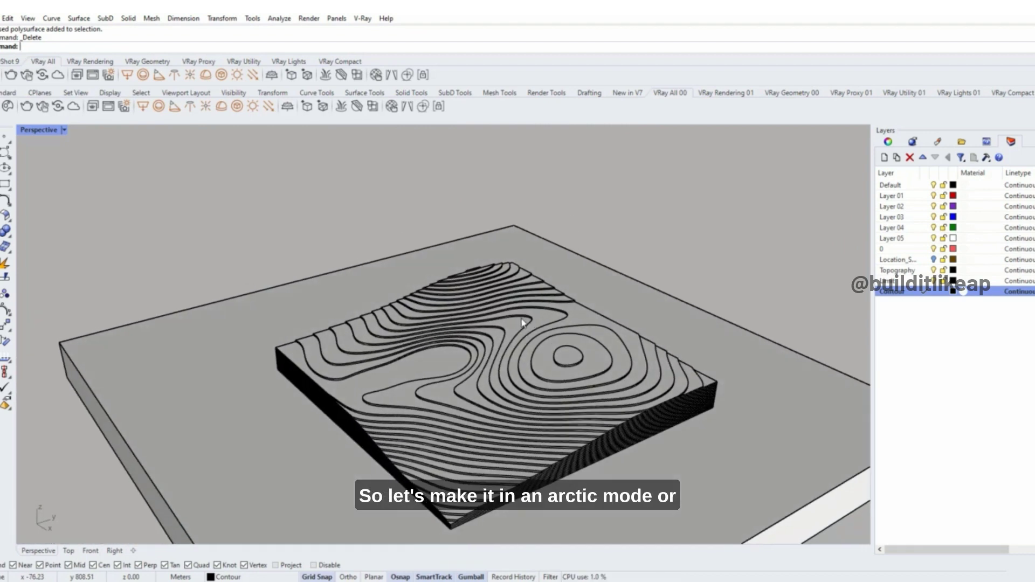
# - Display the stepped topography in Arctic mode
pyautogui.keyDown('shift'); pyautogui.moveTo(333, 263); pyautogui.dragTo(344, 232, button='right'); pyautogui.keyUp('shift')
pyautogui.click(63, 129)
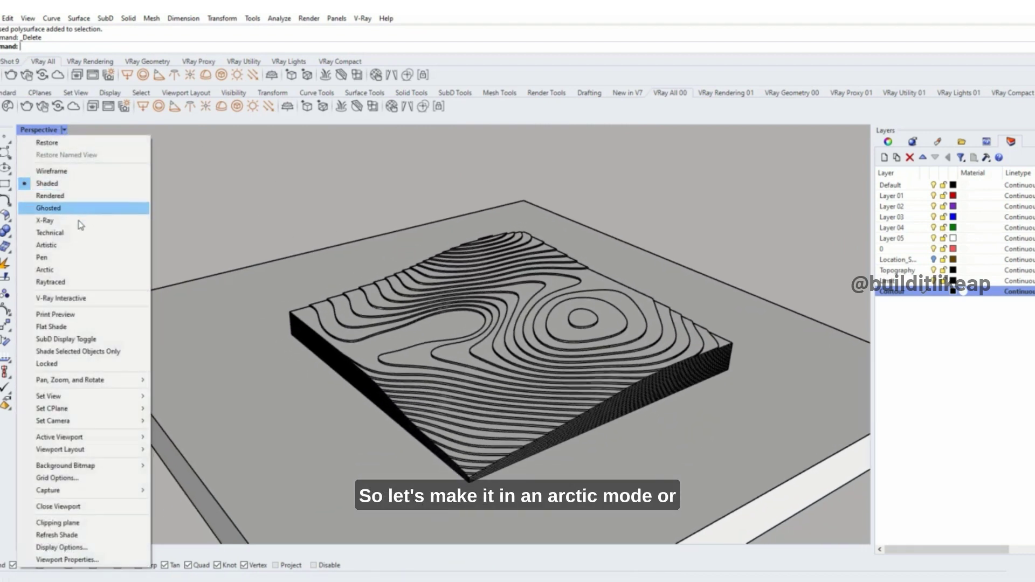
pyautogui.click(41, 269)
pyautogui.moveTo(525, 379)
pyautogui.mouseDown(button='right')
pyautogui.moveTo(497, 380)
pyautogui.moveTo(558, 385)
pyautogui.moveTo(542, 385)
pyautogui.mouseUp(button='right')
# - Display the stepped topography in Rendered mode and examine it from several angles
pyautogui.click(65, 130)
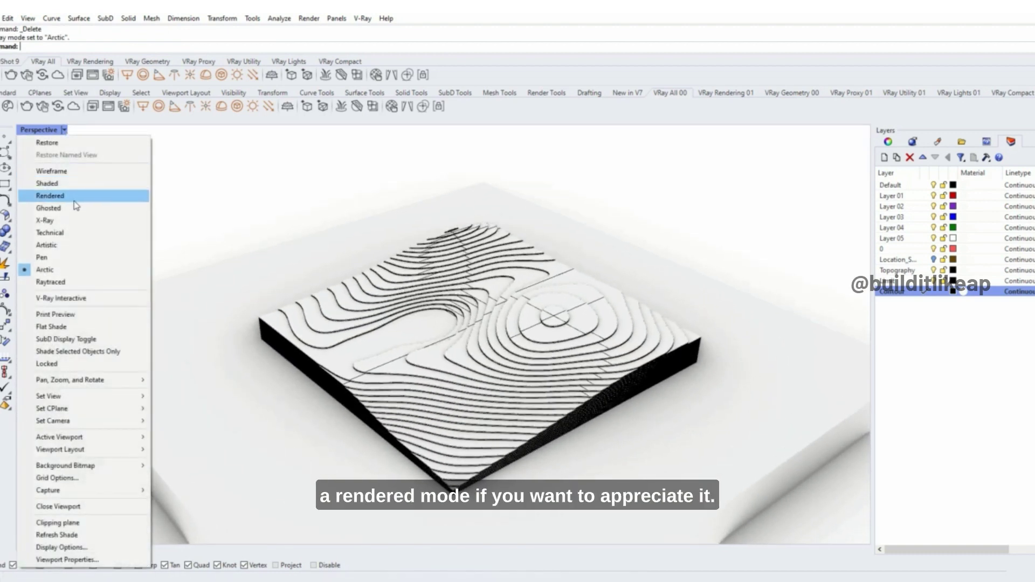
pyautogui.click(76, 197)
pyautogui.moveTo(293, 246); pyautogui.dragTo(734, 416, button='right')
pyautogui.scroll(4, 458, 356)
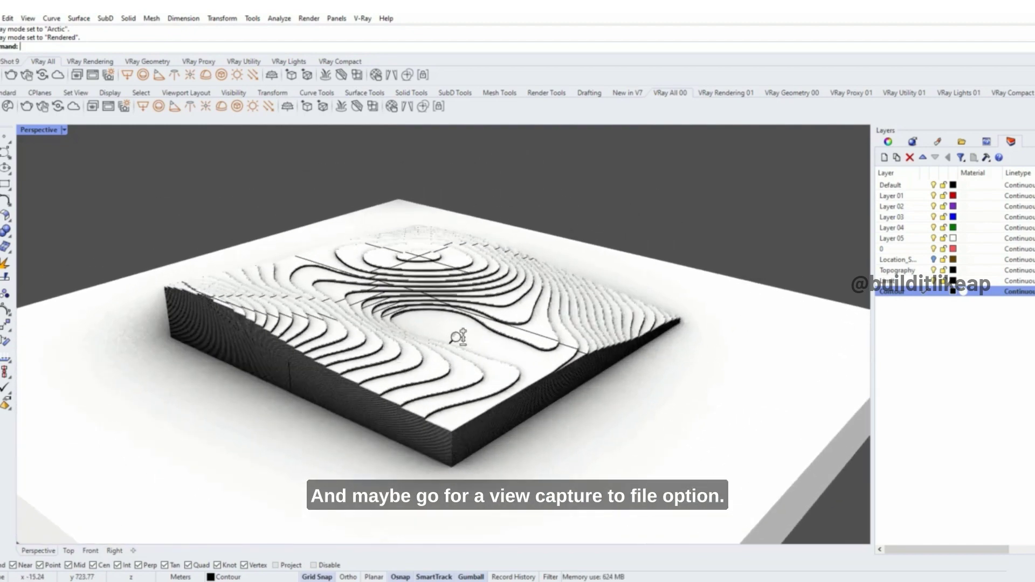
pyautogui.moveTo(499, 336); pyautogui.dragTo(310, 340, button='right')
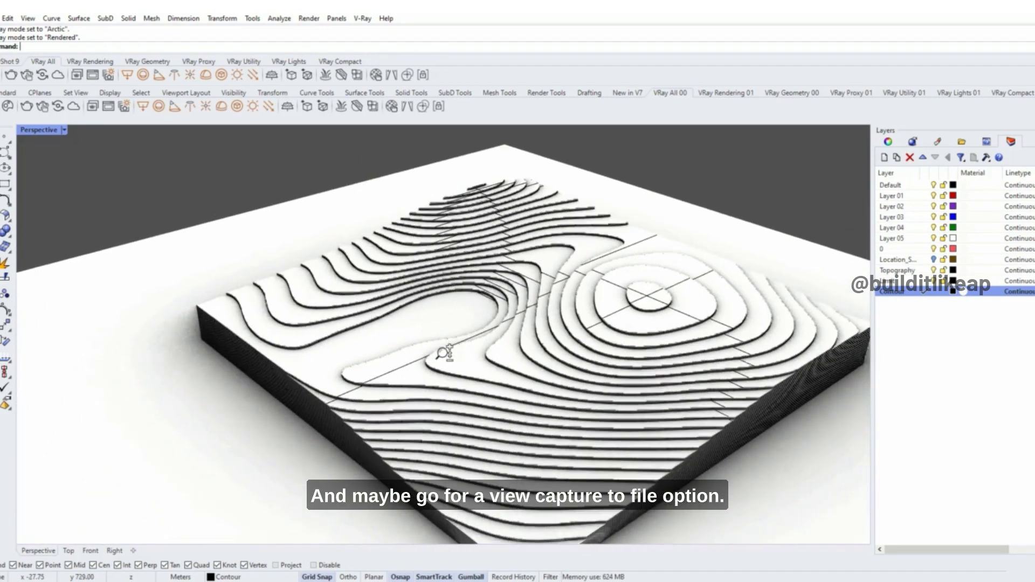
pyautogui.scroll(-3, 445, 353)
pyautogui.moveTo(522, 379); pyautogui.dragTo(470, 388, button='right')
# - Return the viewport to Shaded mode and view the original, smooth and stepped topographies together
pyautogui.click(64, 130)
pyautogui.click(43, 183)
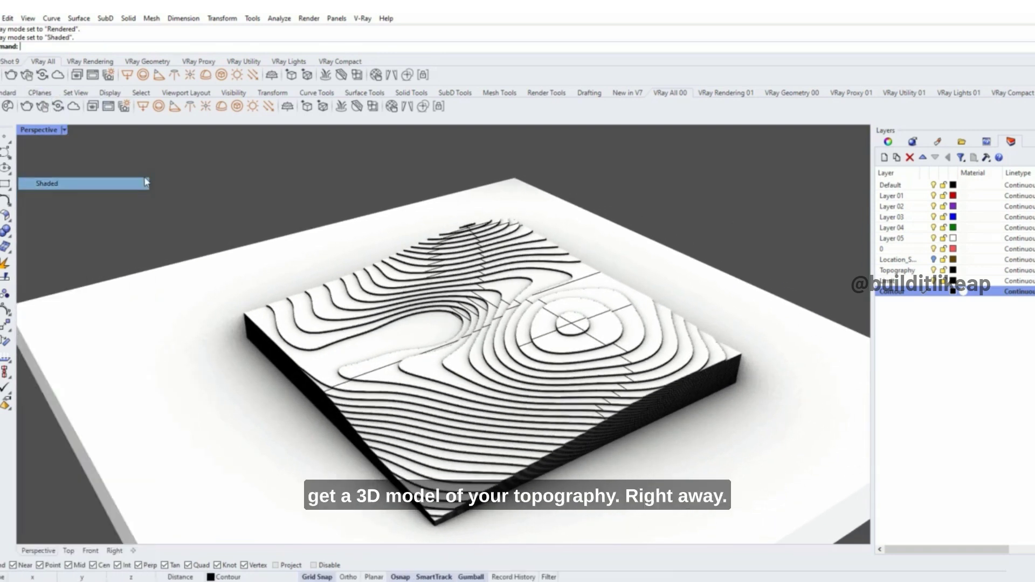
pyautogui.scroll(-5, 480, 417)
pyautogui.keyDown('shift'); pyautogui.moveTo(479, 417); pyautogui.dragTo(578, 323, button='right'); pyautogui.keyUp('shift')
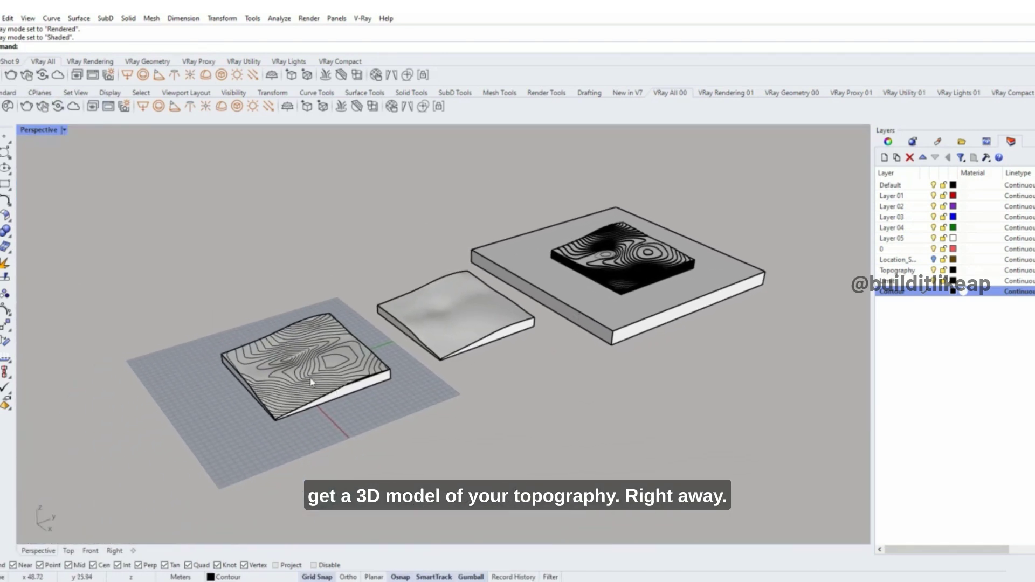
pyautogui.keyDown('shift'); pyautogui.moveTo(602, 289); pyautogui.dragTo(498, 384, button='right'); pyautogui.keyUp('shift')
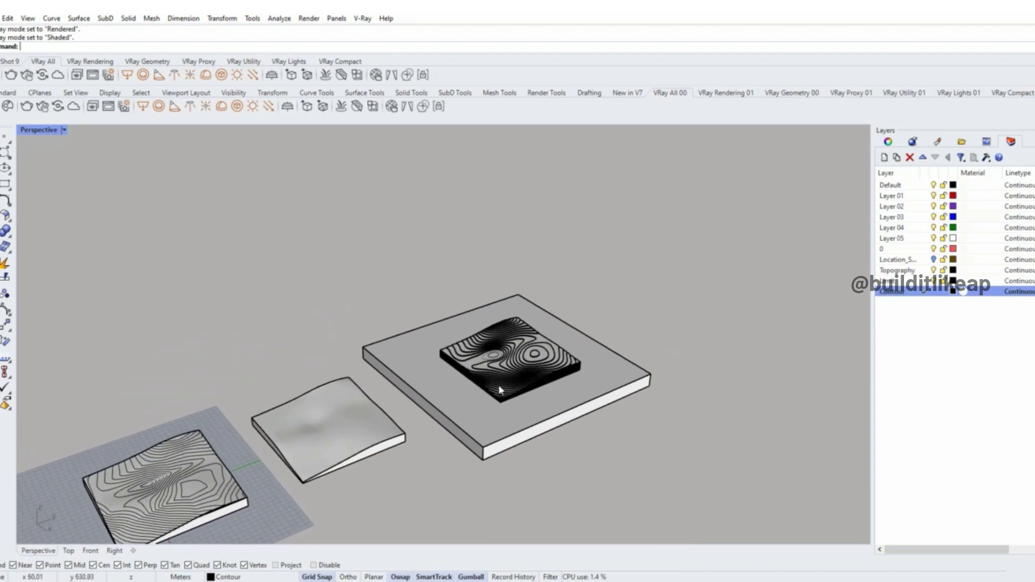